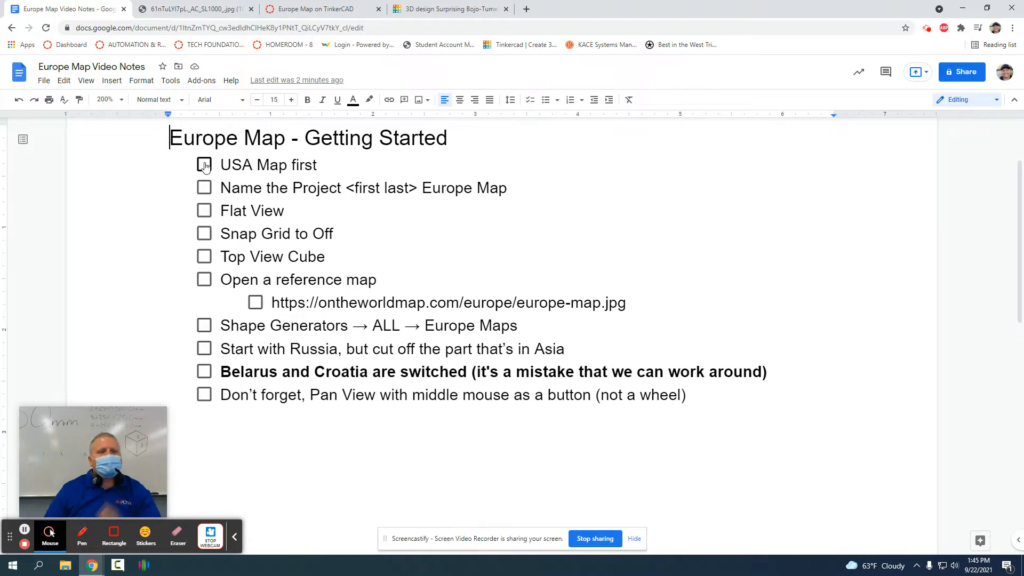
Step: Check 'USA Map first' in the Europe Map notes, then bring up the empty Tinkercad design
click(205, 165)
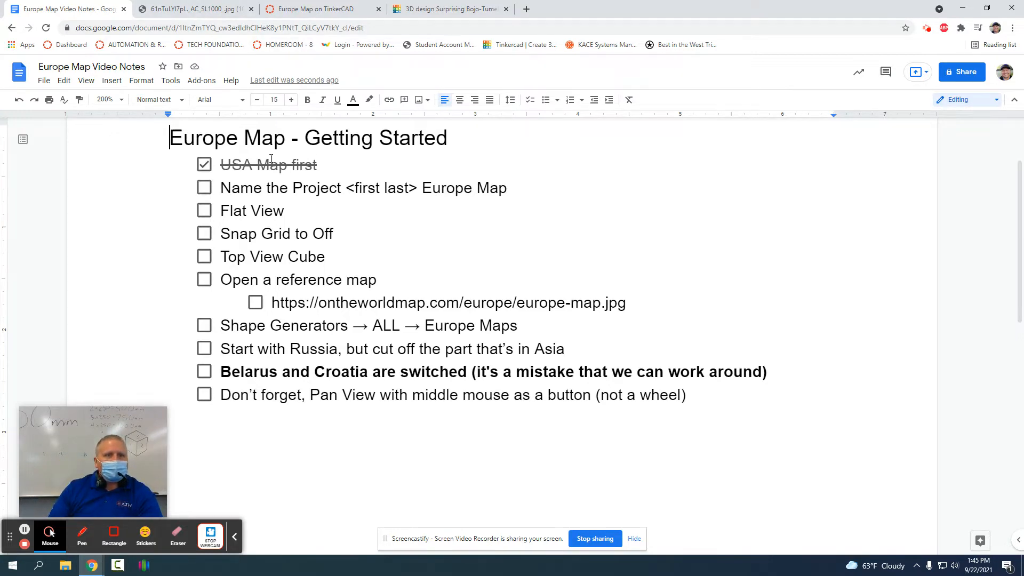
click(451, 10)
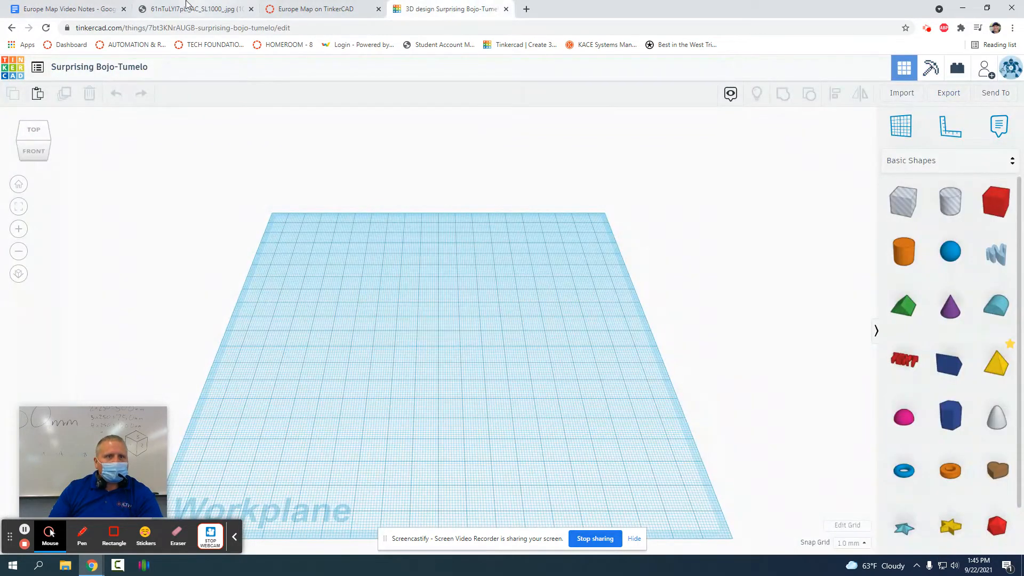
Step: Rename the Tinkercad design to the student's full name followed by "Europe Map"
click(53, 9)
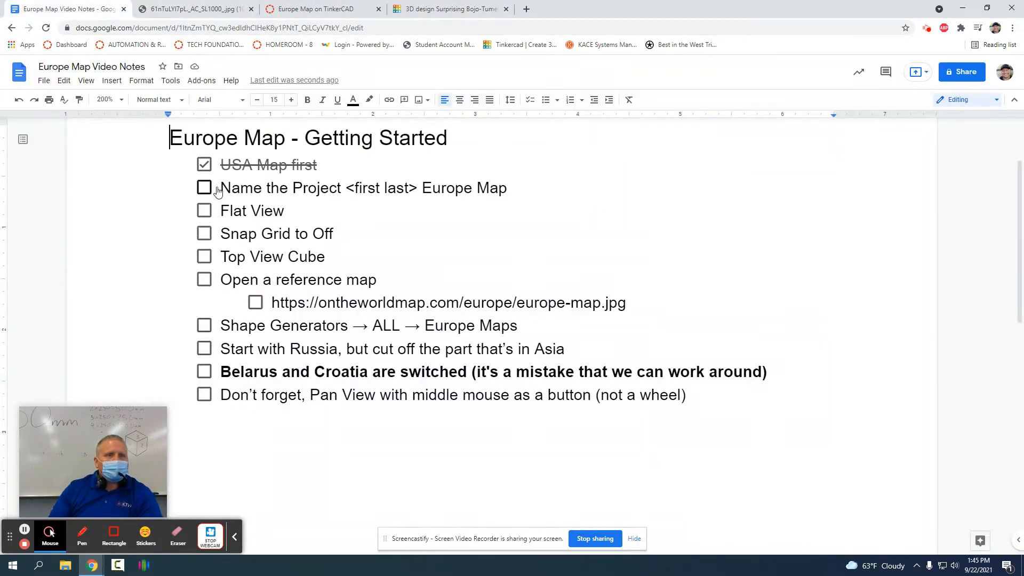
drag(344, 190, 526, 187)
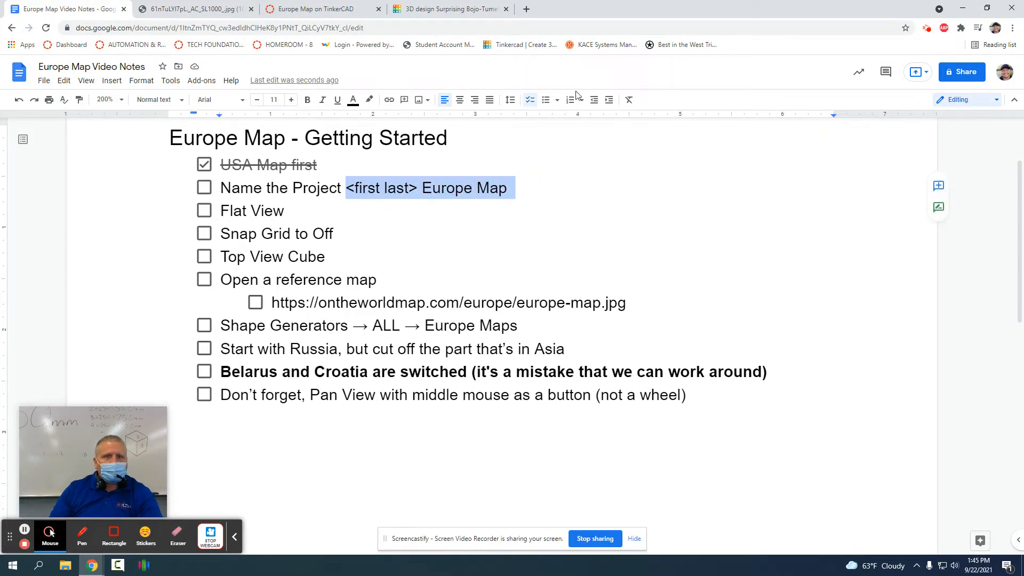
click(441, 7)
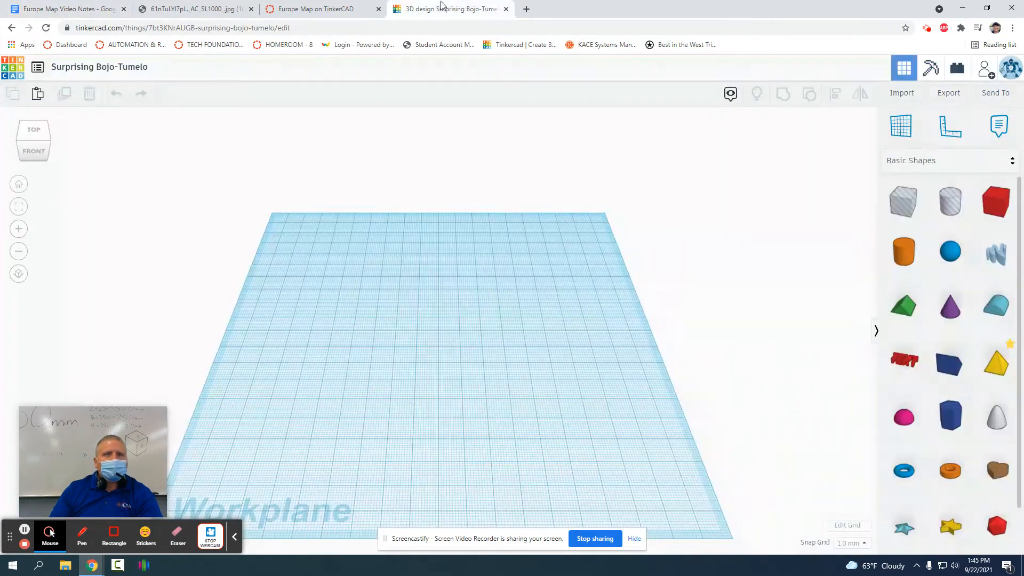
click(128, 68)
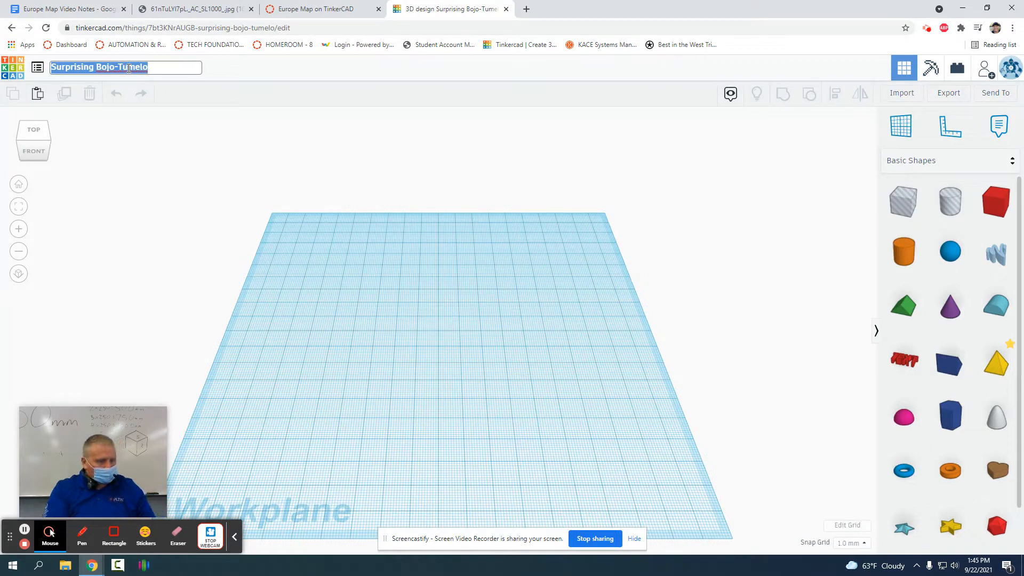
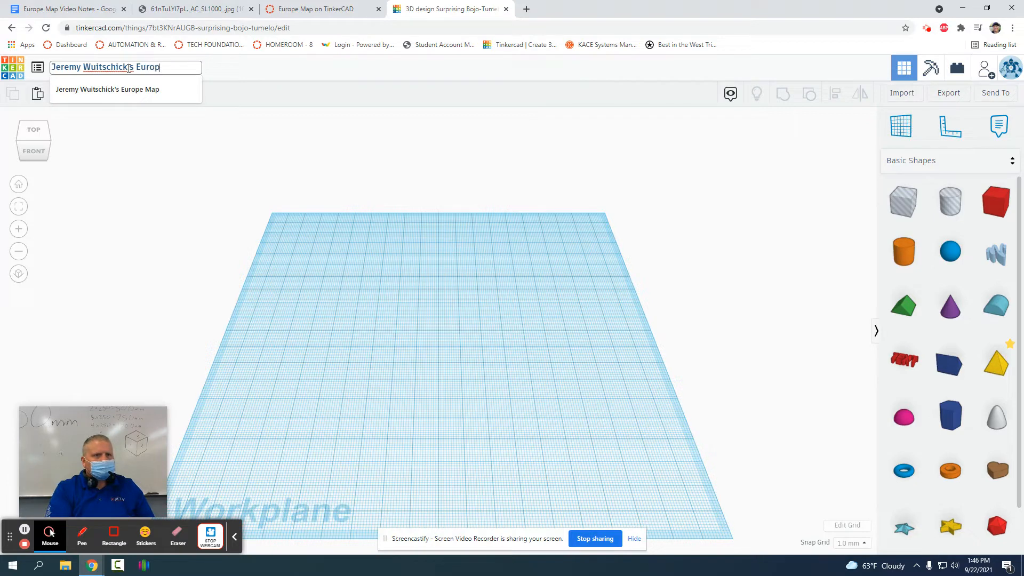
text(e Map)
key(Return)
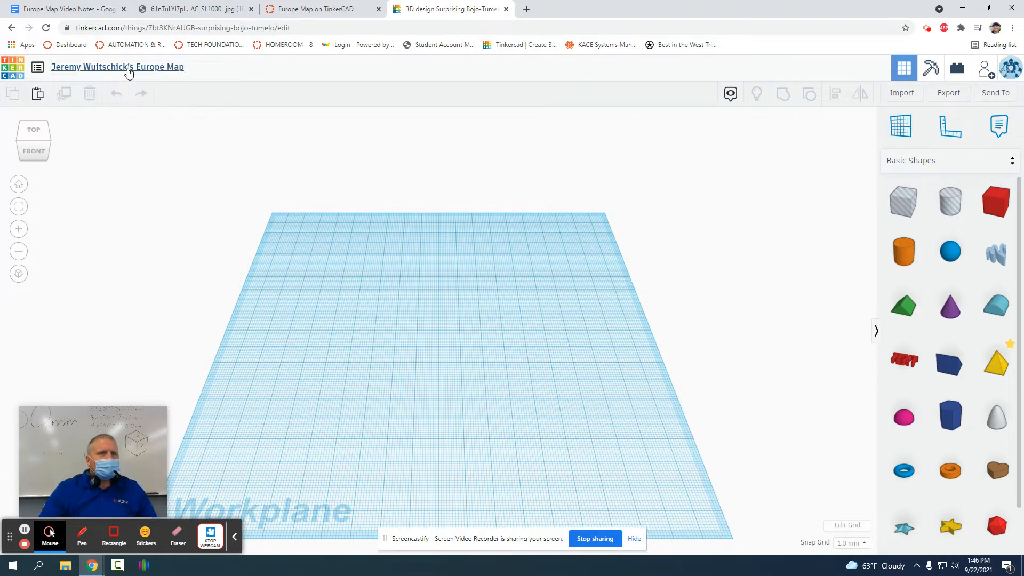
Step: Check the 'Name the Project' item in the notes checklist
click(192, 9)
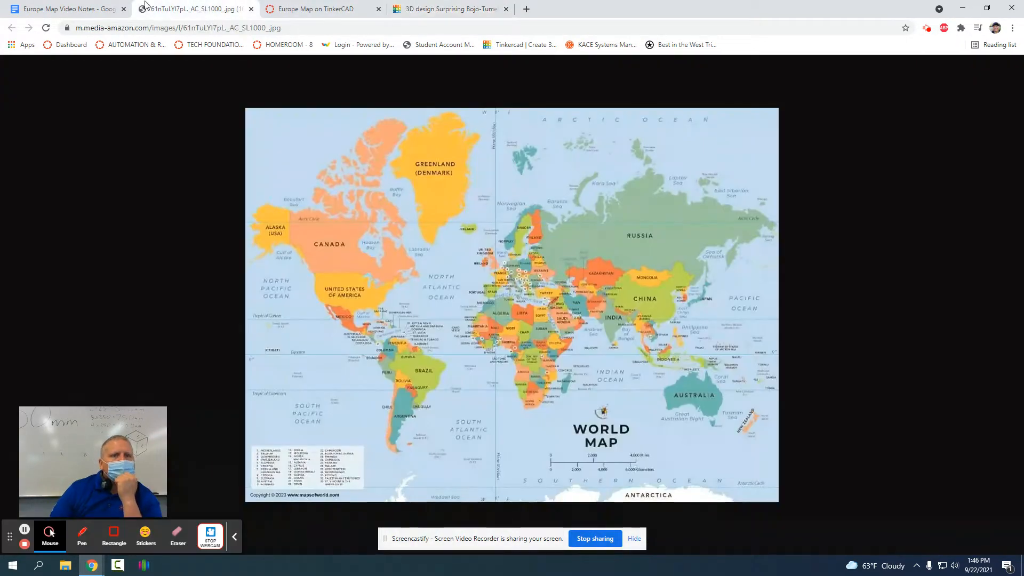
click(15, 4)
click(205, 187)
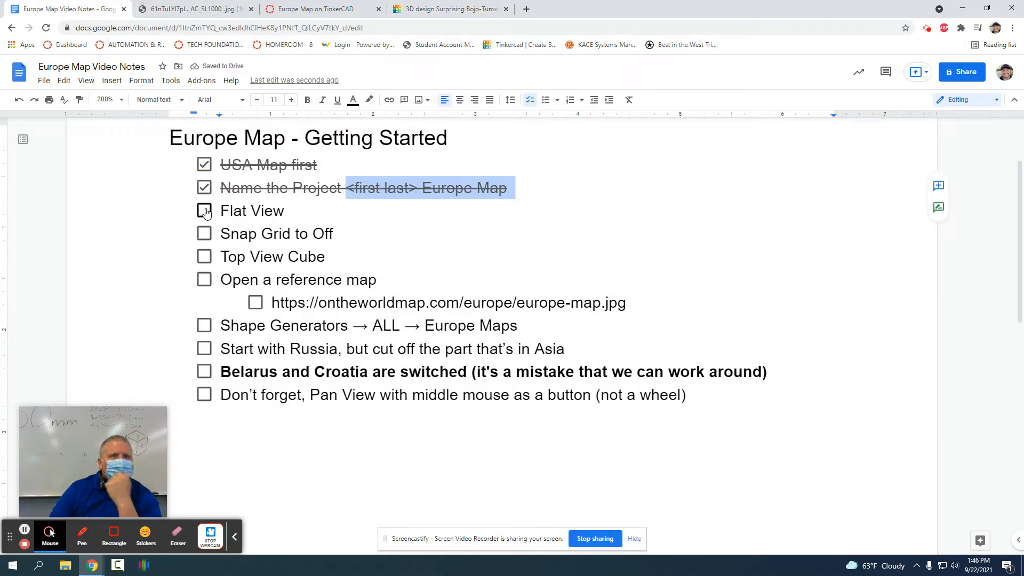
Step: Check the Flat View item in the notes checklist
click(316, 9)
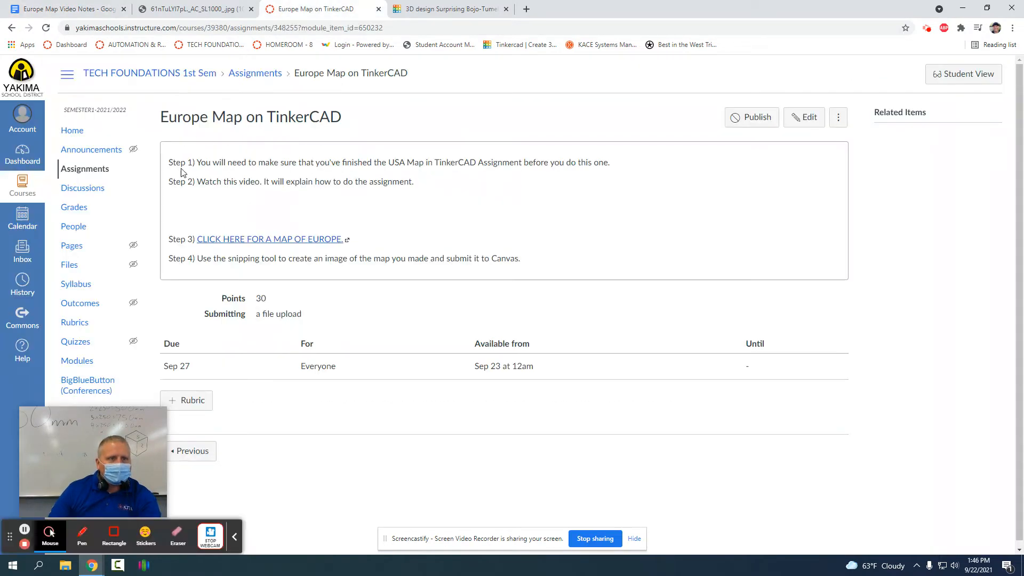
drag(448, 9, 217, 5)
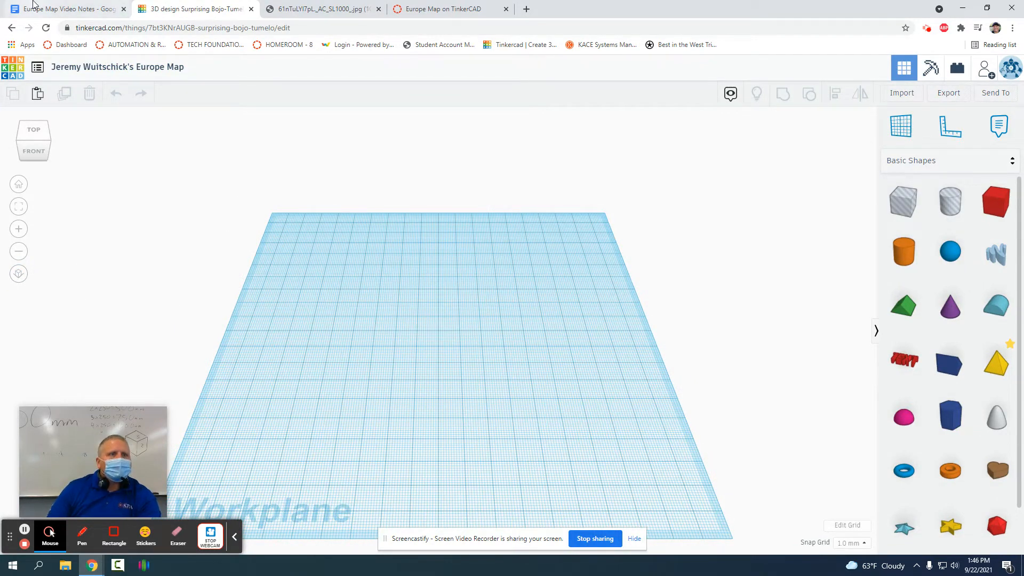
click(51, 9)
click(204, 211)
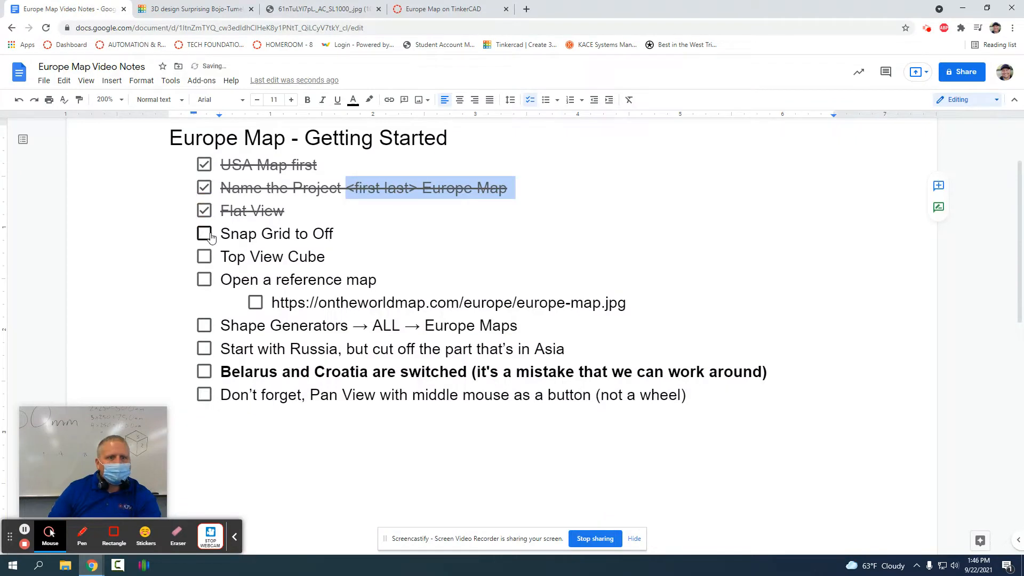
Step: Set Tinkercad's snap grid to Off, then check Snap Grid to Off and Top View Cube in the notes
click(200, 10)
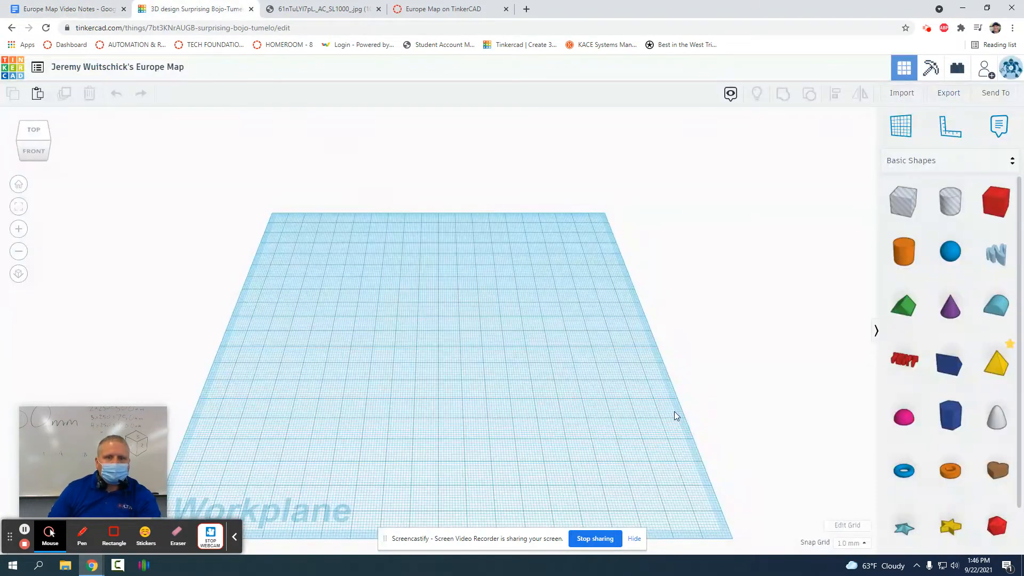
click(853, 543)
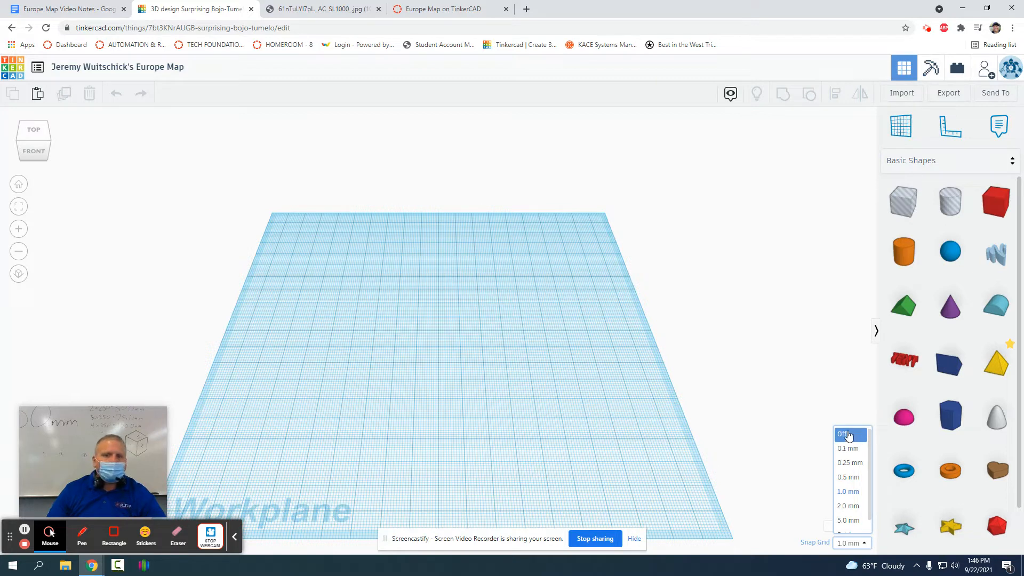
click(849, 438)
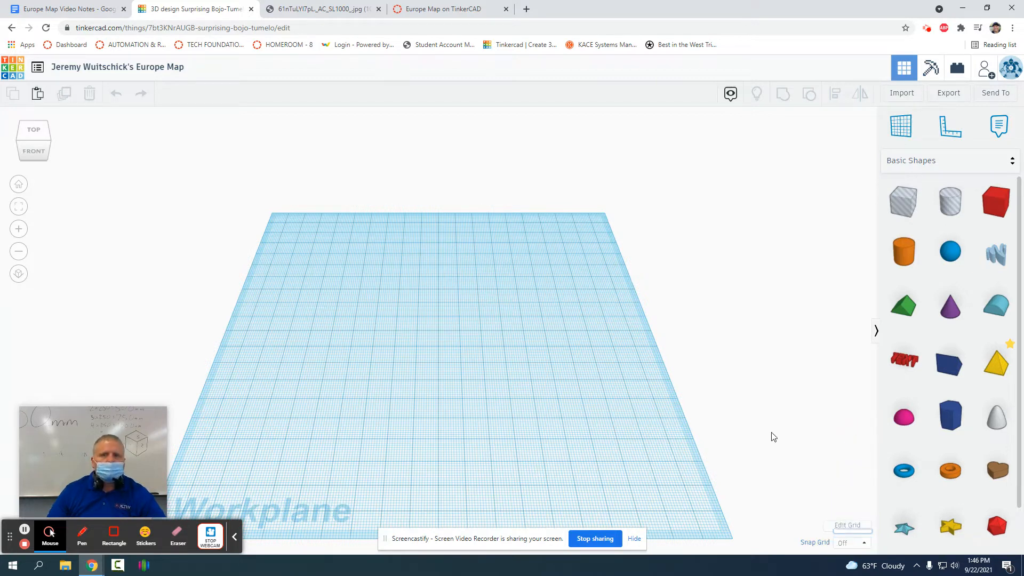
click(46, 8)
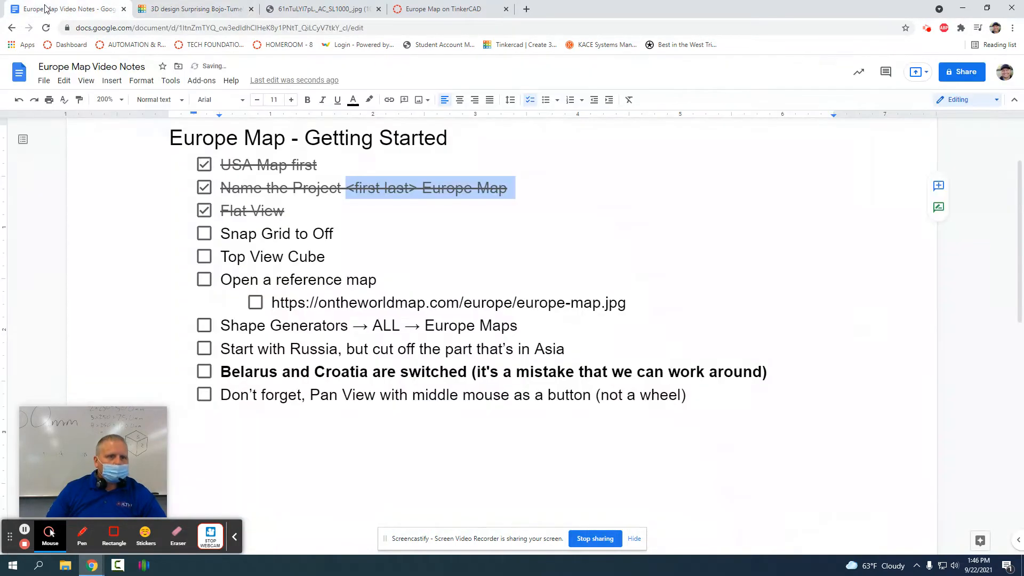
click(204, 235)
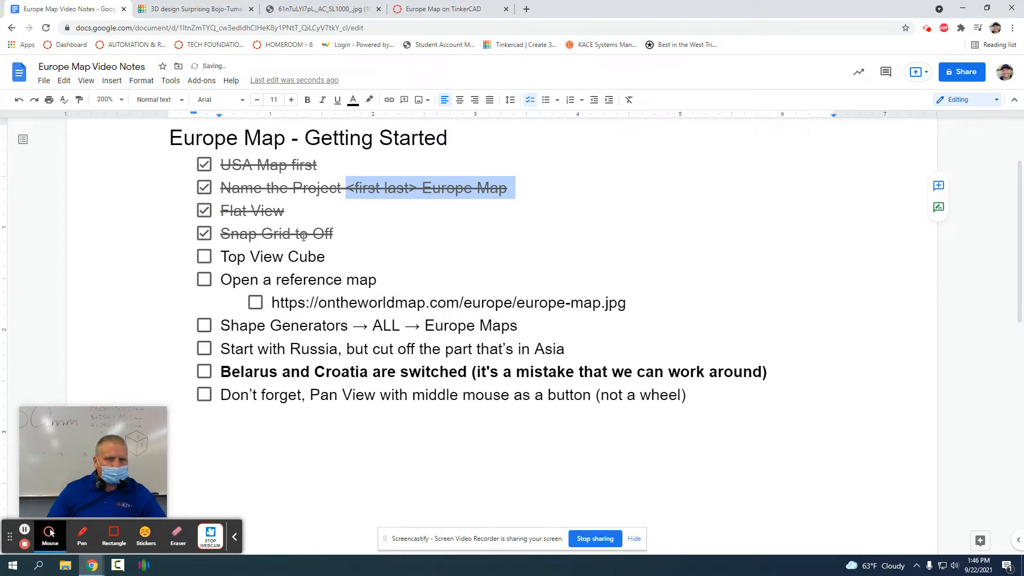
click(204, 257)
Step: View the Tinkercad workplane from the TOP face of the view cube
click(196, 9)
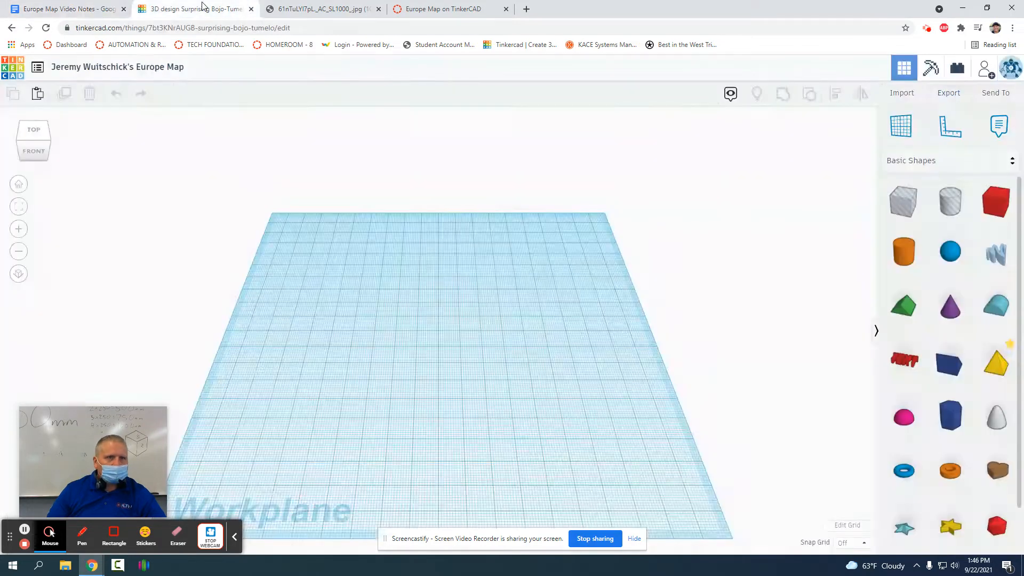
click(31, 132)
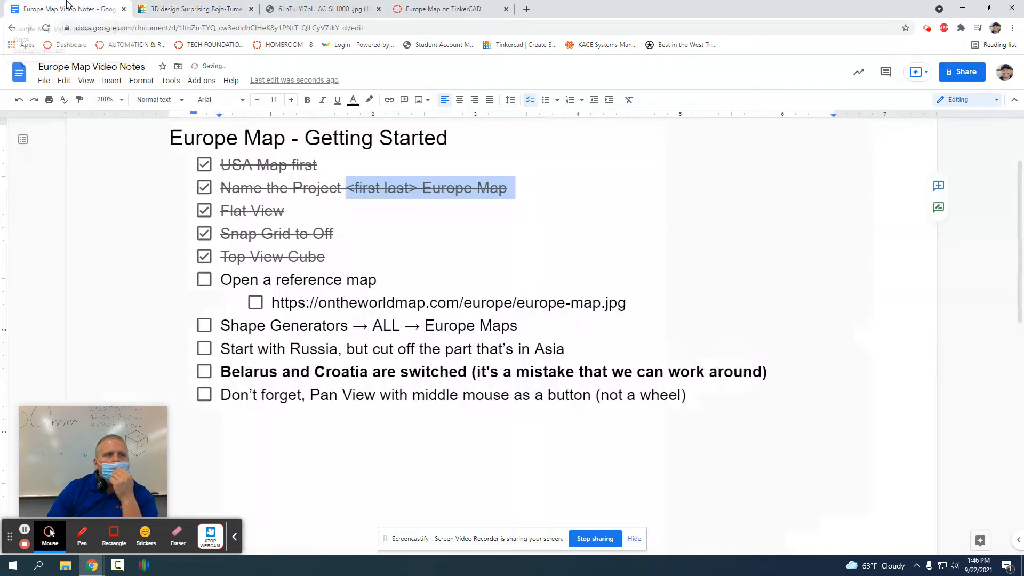
click(66, 5)
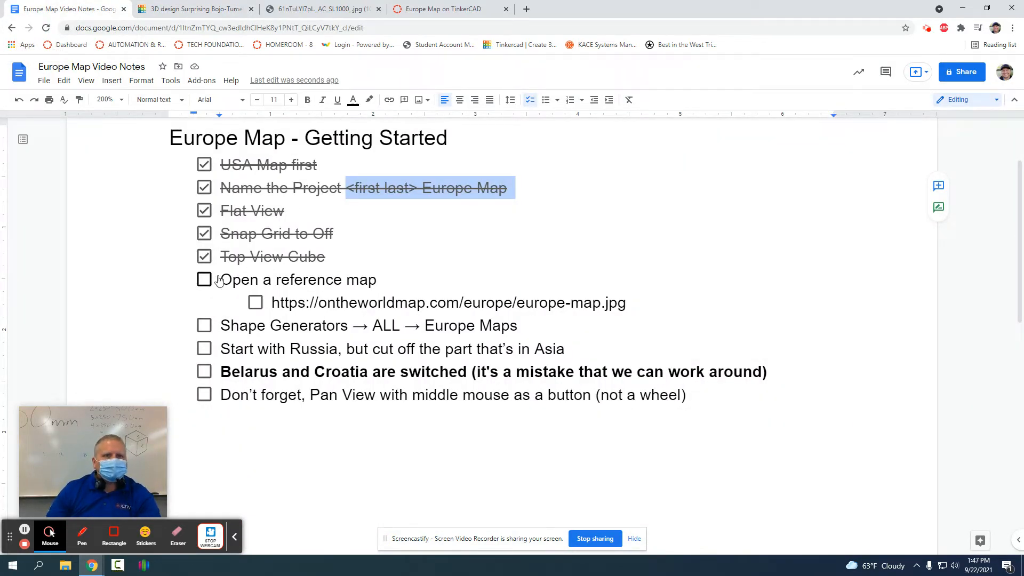
Step: Open the Europe reference map in its own Chrome window, snapped to the right half of the screen
click(458, 4)
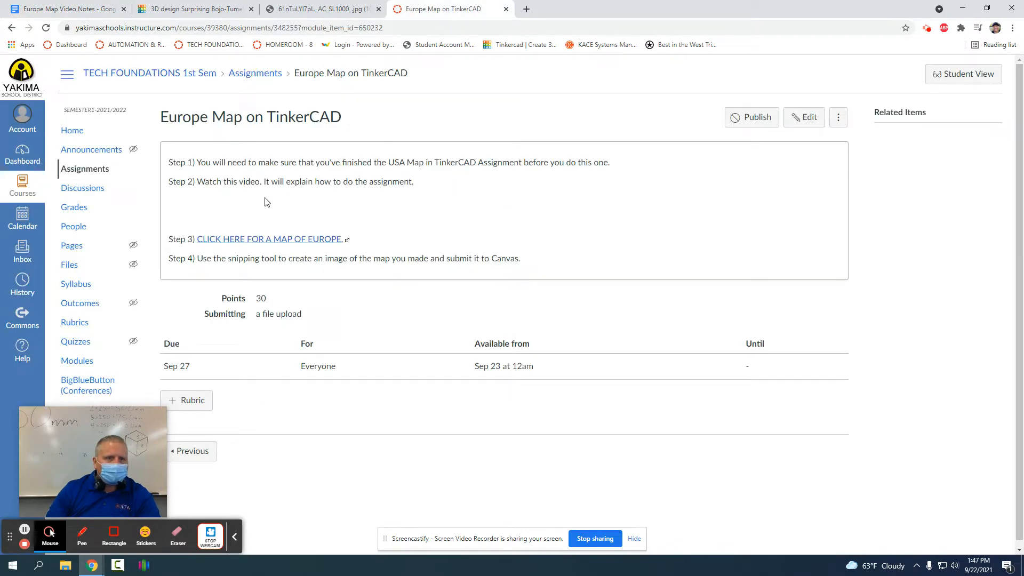
click(224, 241)
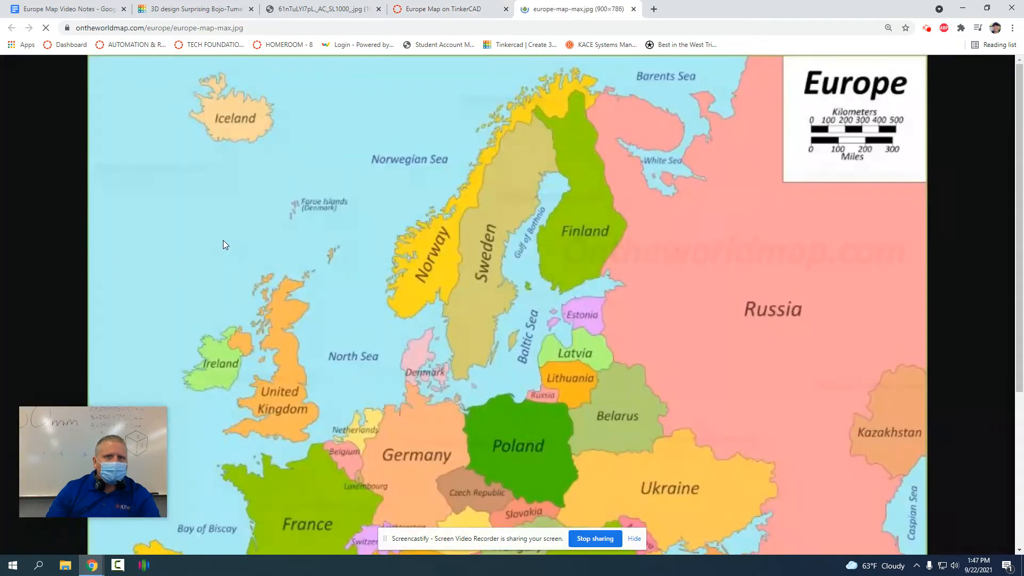
drag(571, 12, 567, 124)
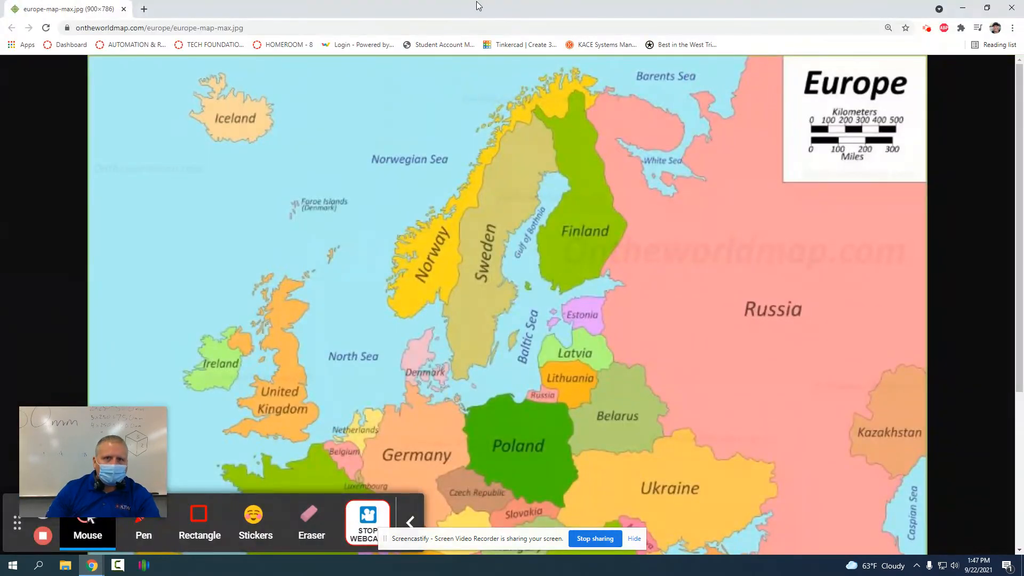
drag(476, 1, 889, 137)
key(super+Right)
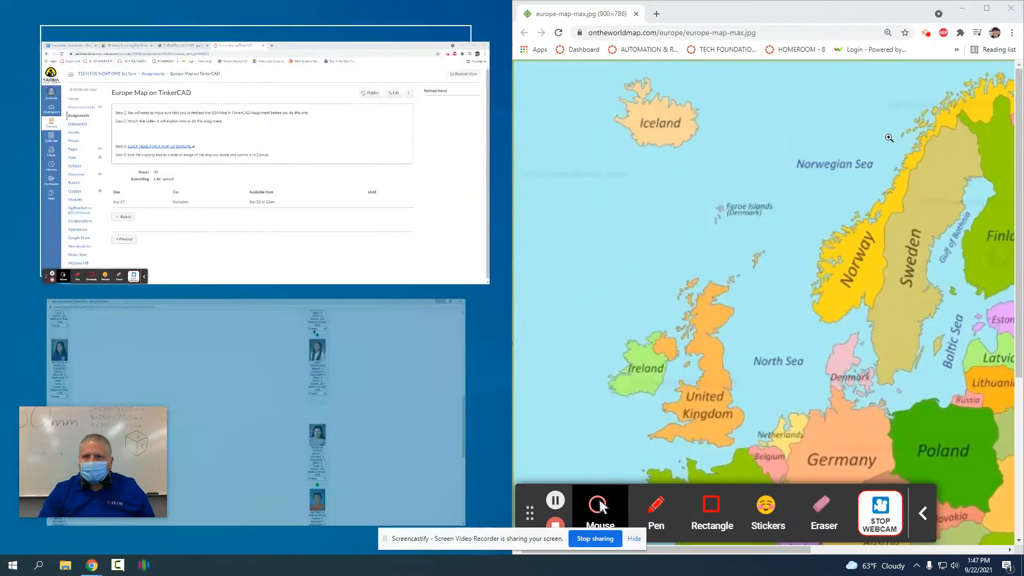
click(456, 223)
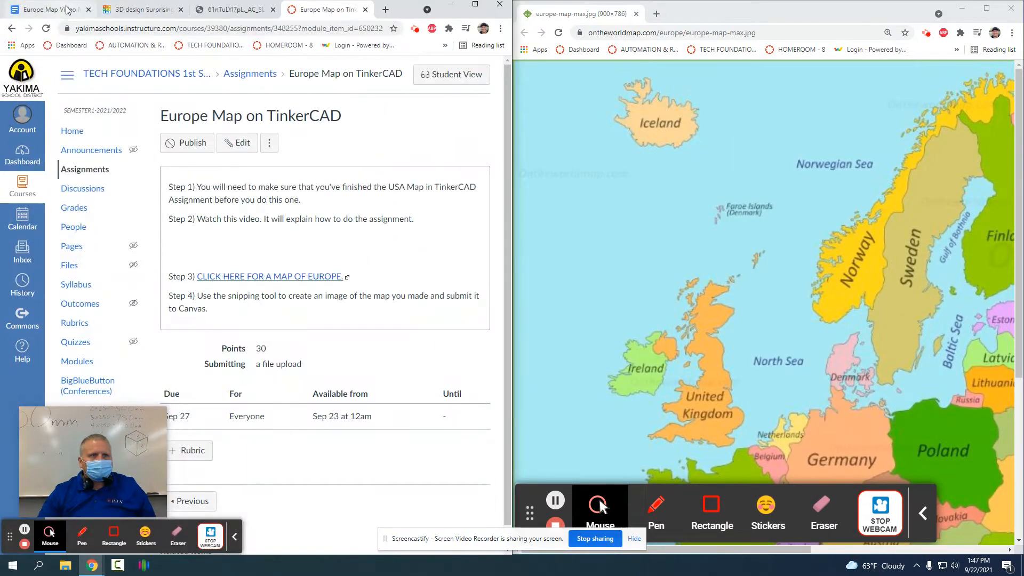
Step: Widen Tinkercad beside the reference map, pan the map east to Russia, and return to the notes
click(66, 9)
click(127, 10)
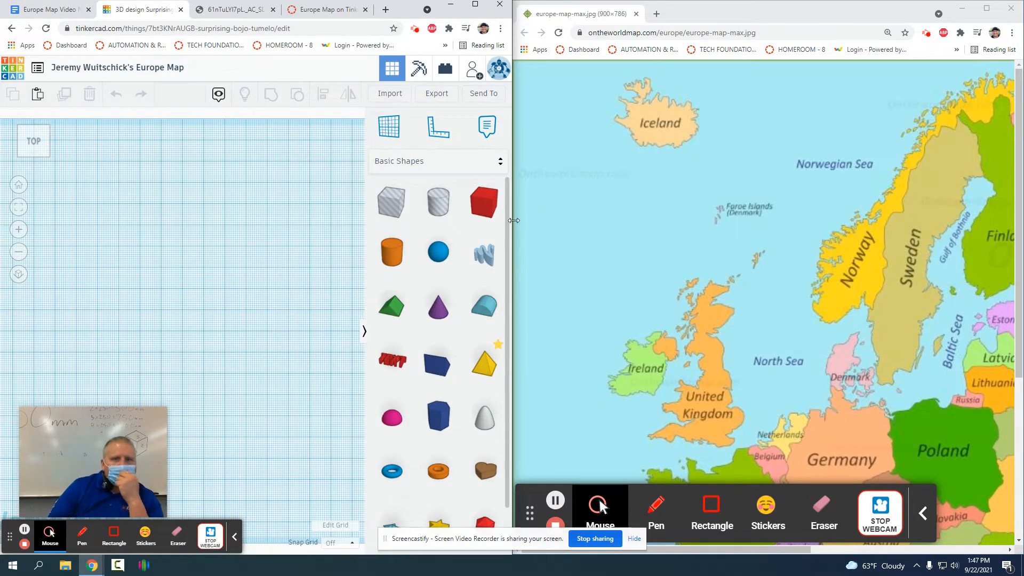
drag(513, 221, 782, 235)
middle_click(854, 235)
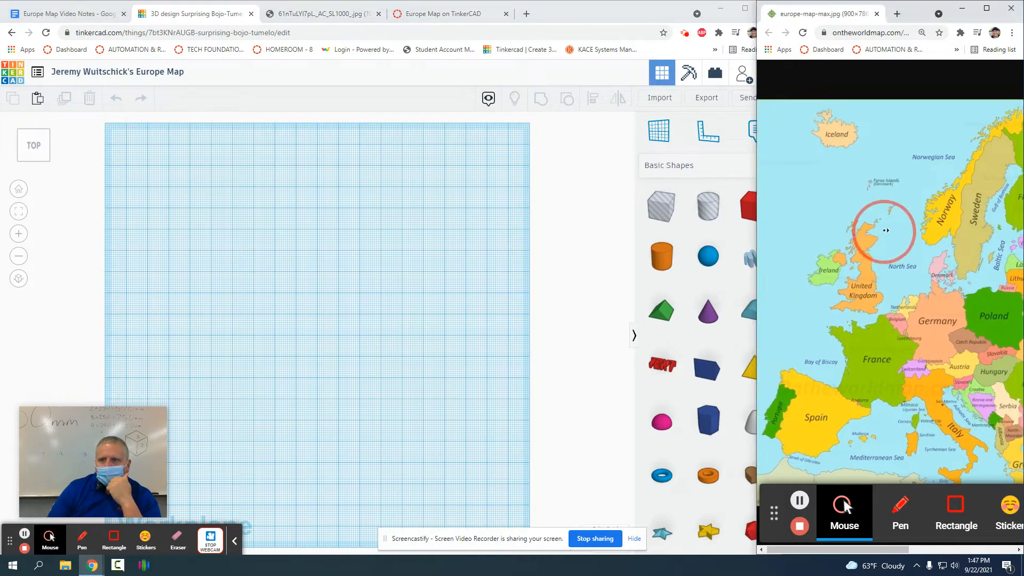
middle_click(921, 232)
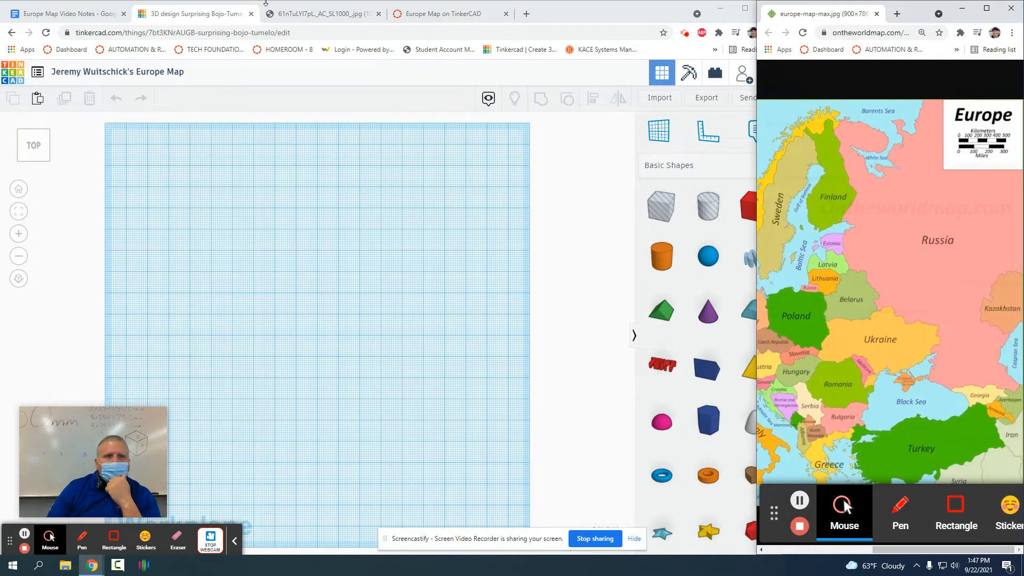
click(109, 11)
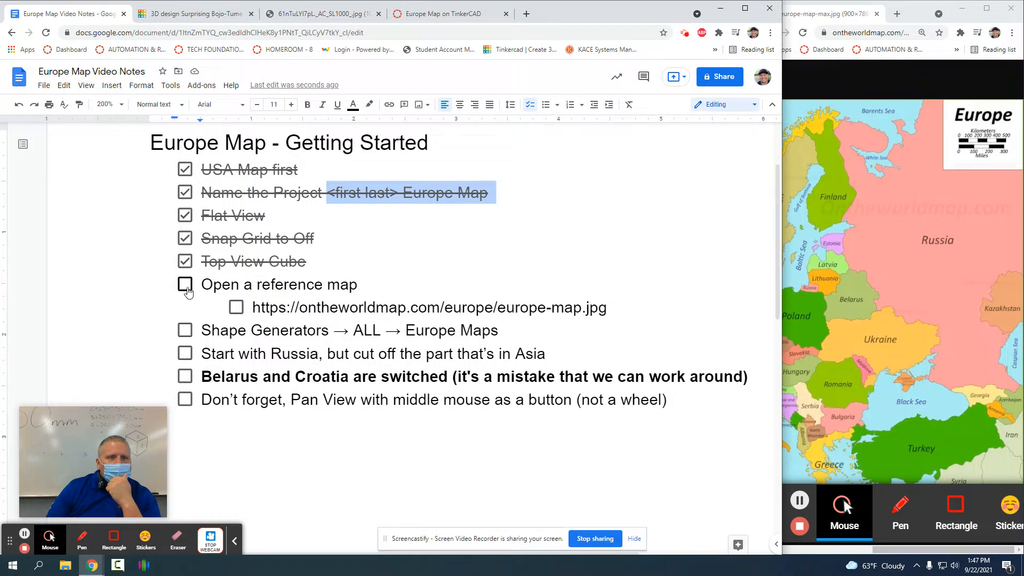
Step: Check 'Open a reference map' and its link sub-item in the notes checklist
click(186, 288)
click(236, 307)
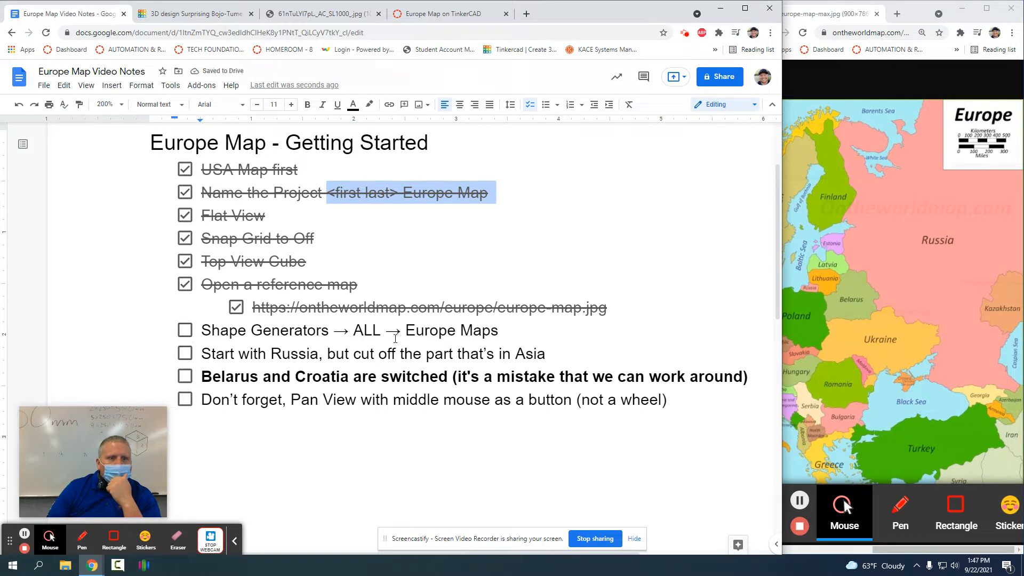
click(426, 20)
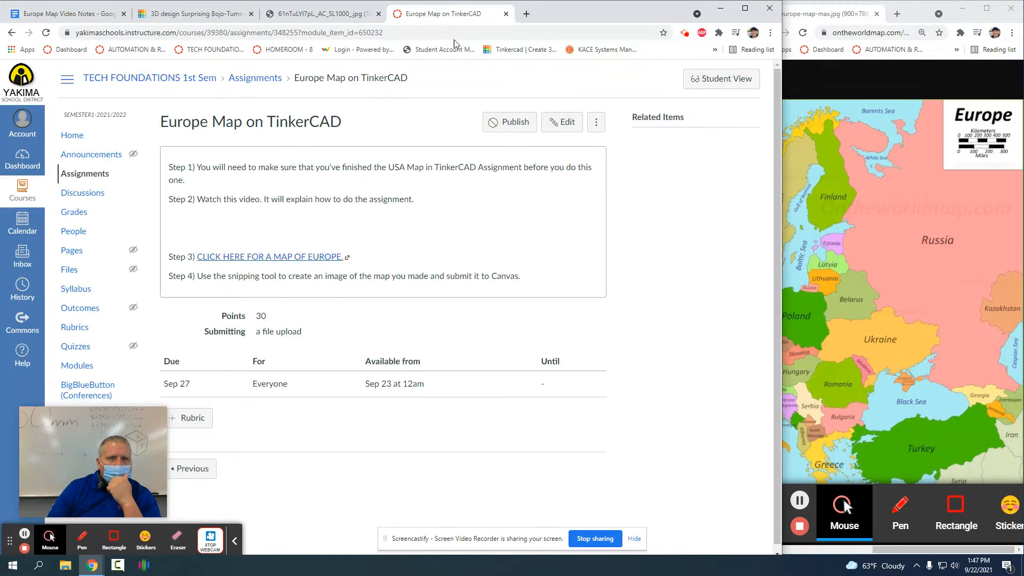
click(195, 13)
Step: Place a Europe Maps shape from Shape Generators > All on the workplane and check its notes item
click(700, 165)
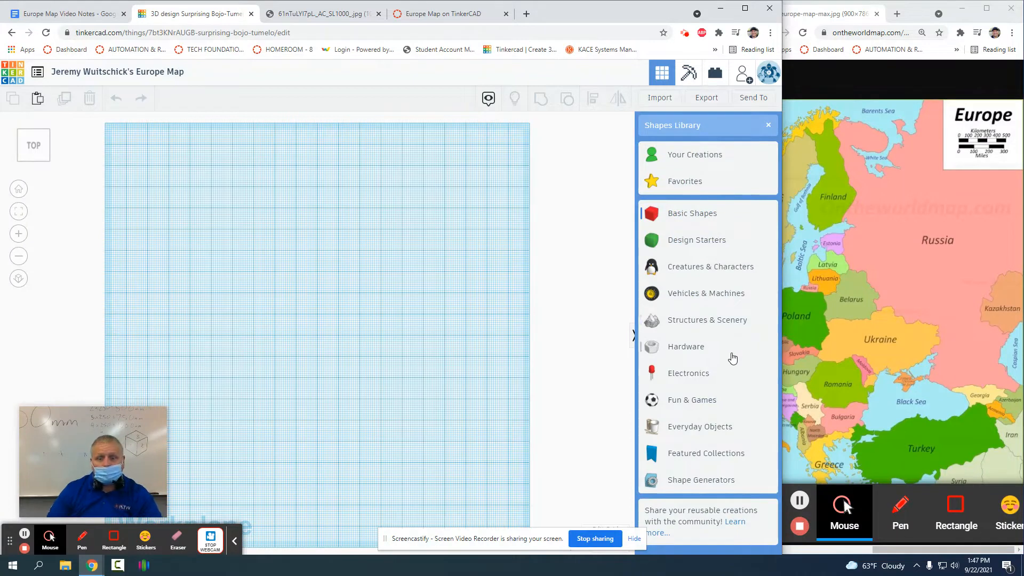
click(704, 479)
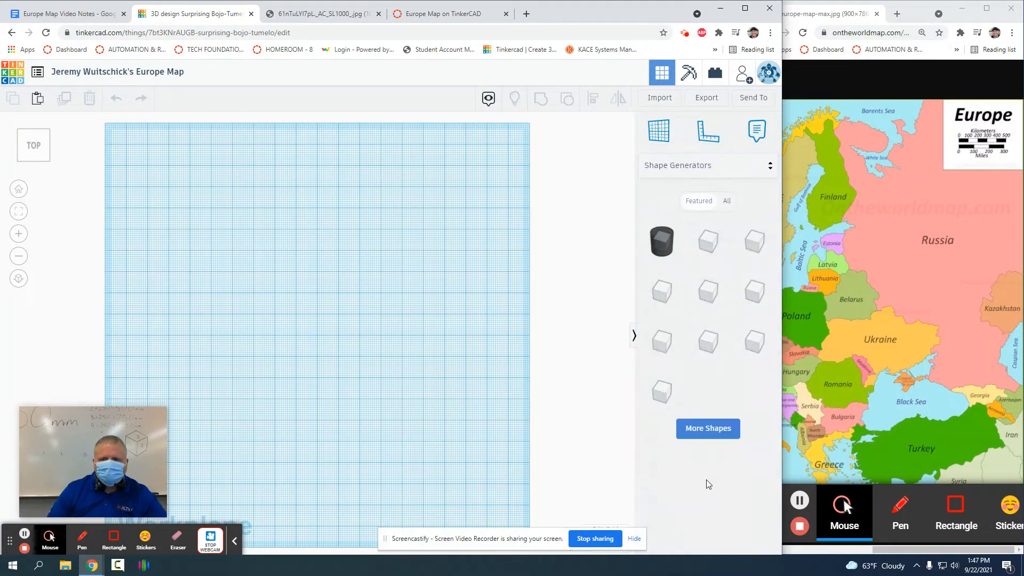
click(726, 202)
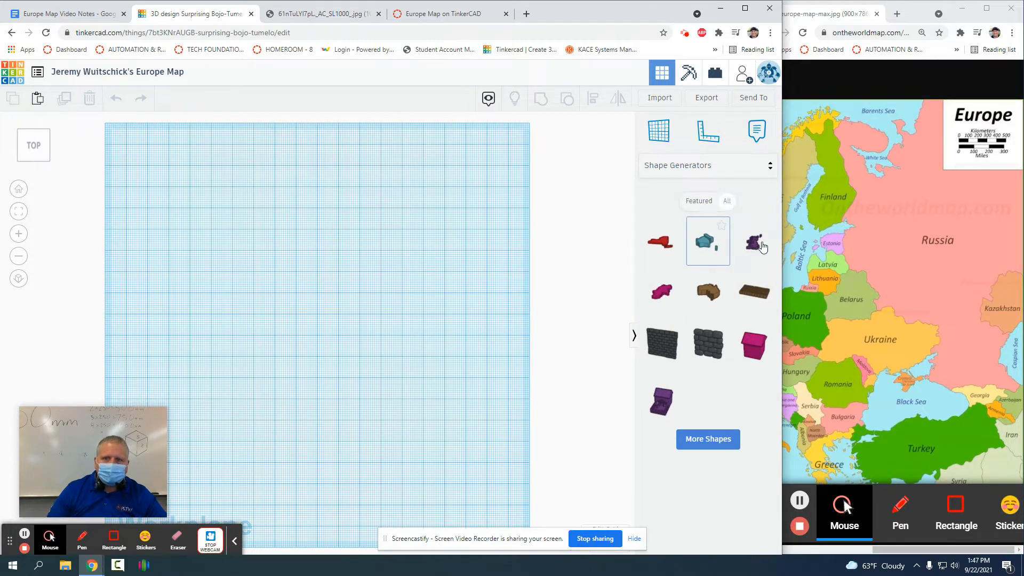
drag(759, 246, 475, 285)
click(75, 15)
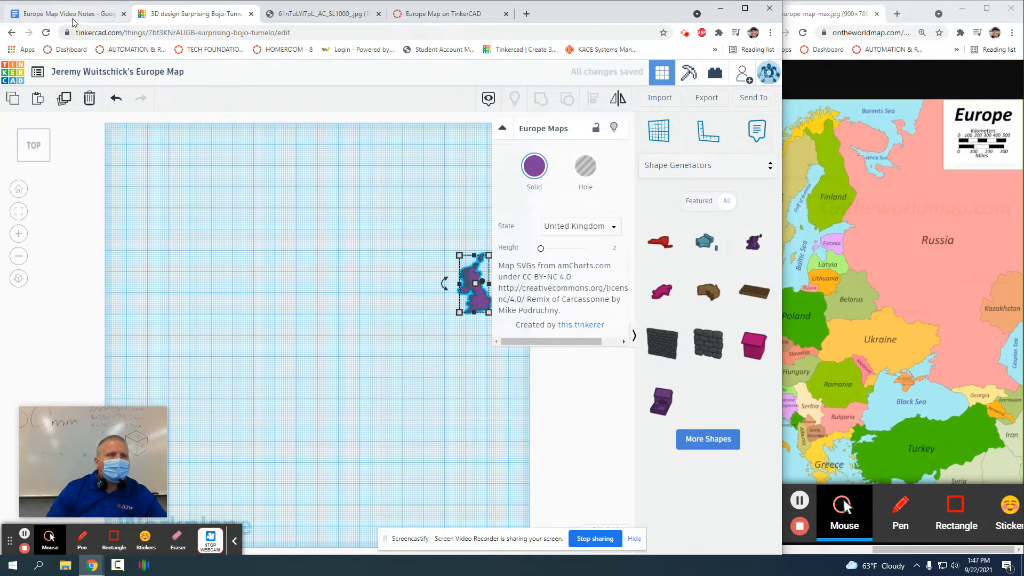
click(185, 330)
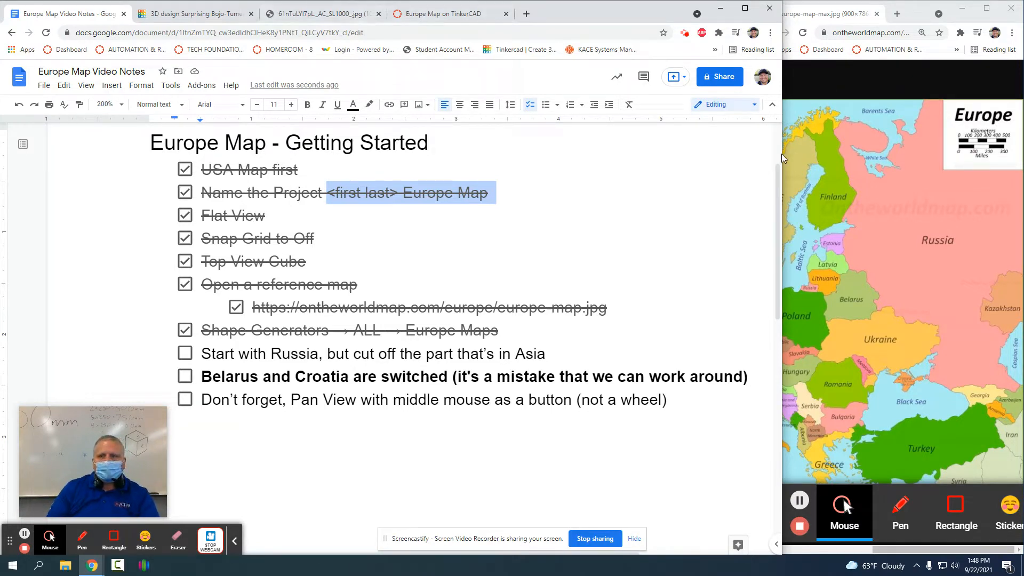
drag(782, 154, 498, 143)
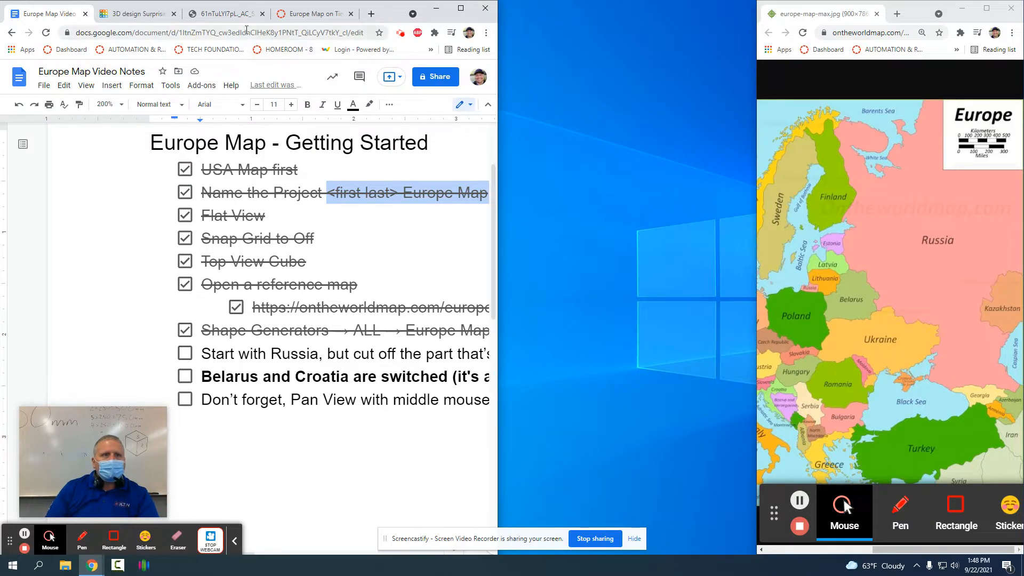
Step: Arrange the world map image and the Europe reference map side by side, with the Europe map at 100% zoom
click(229, 16)
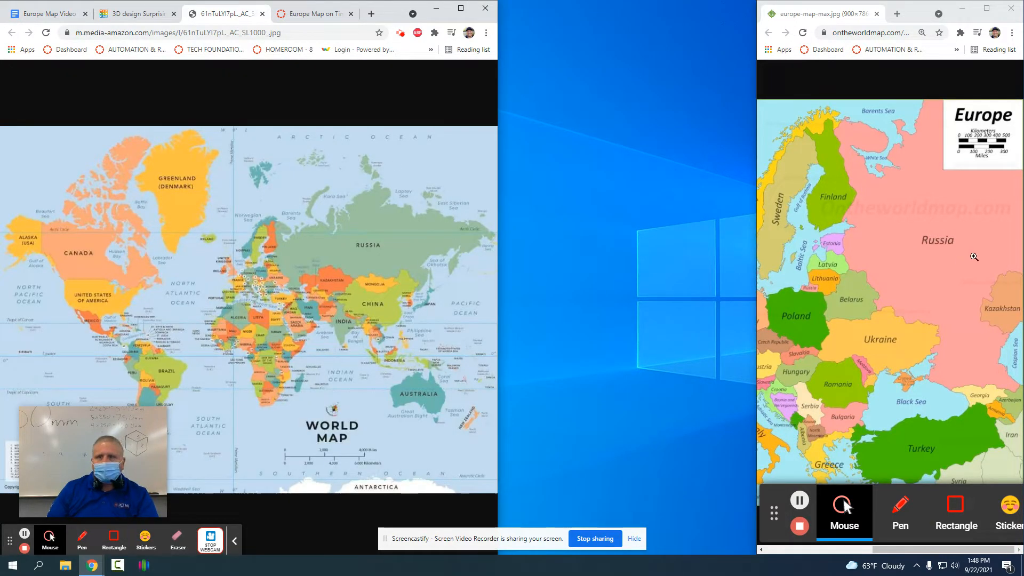
drag(753, 93, 485, 91)
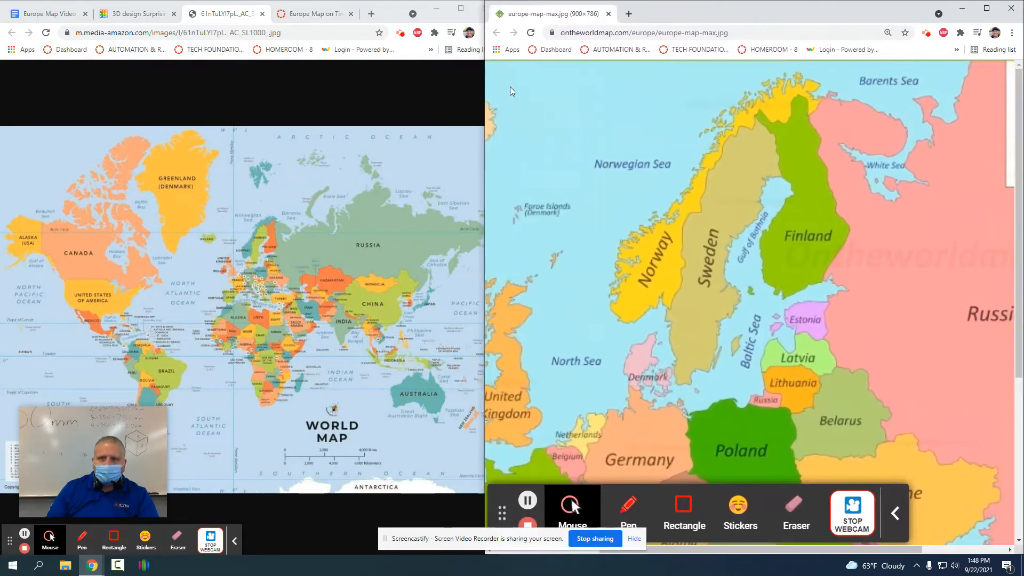
click(670, 251)
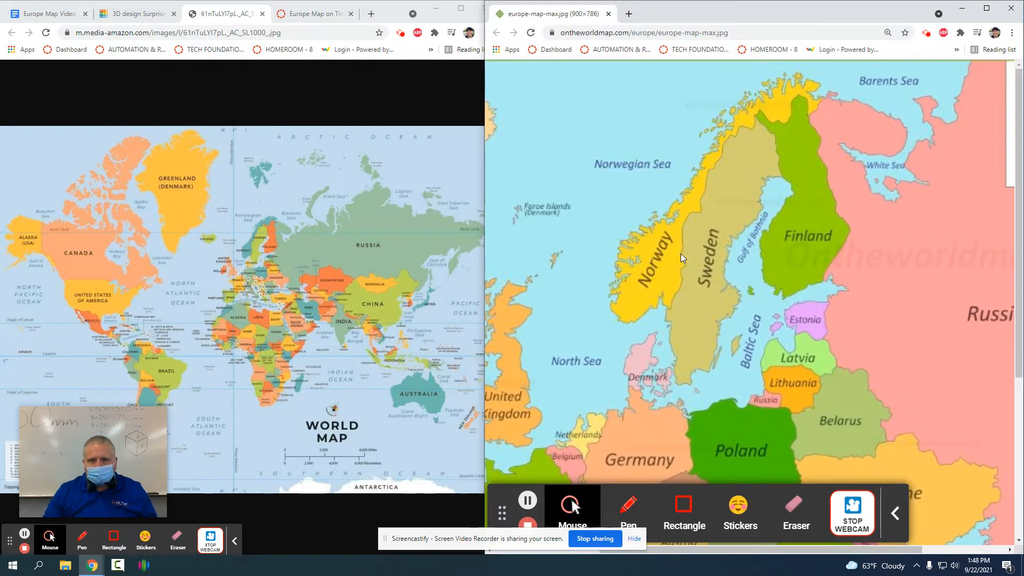
key(ctrl+0)
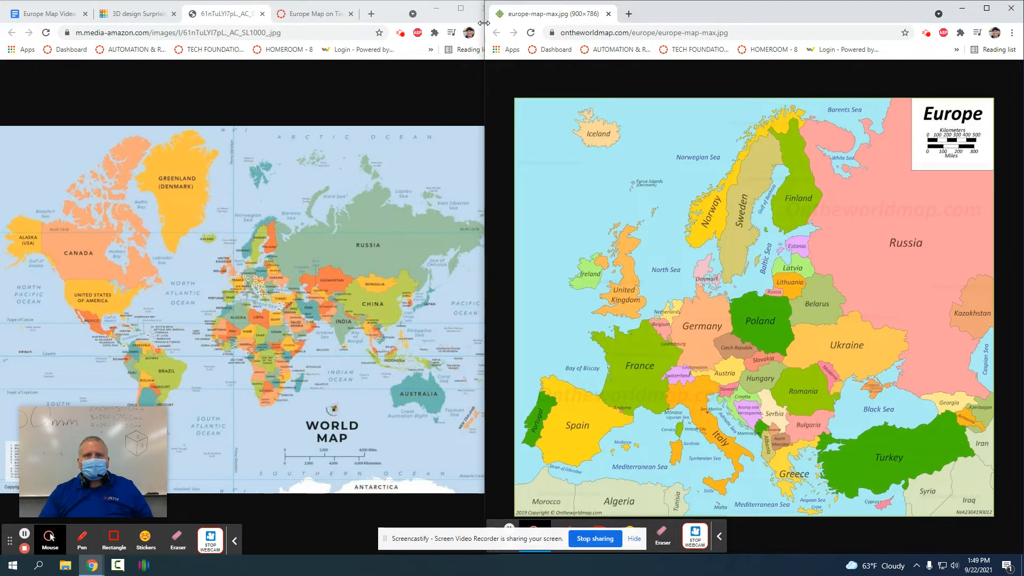
drag(484, 23, 811, 58)
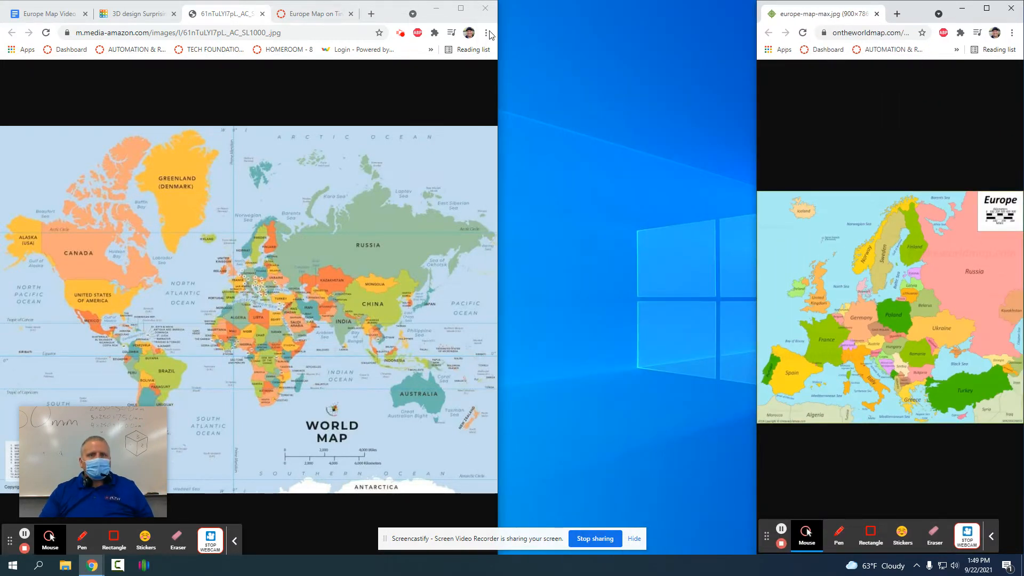
drag(497, 26, 757, 26)
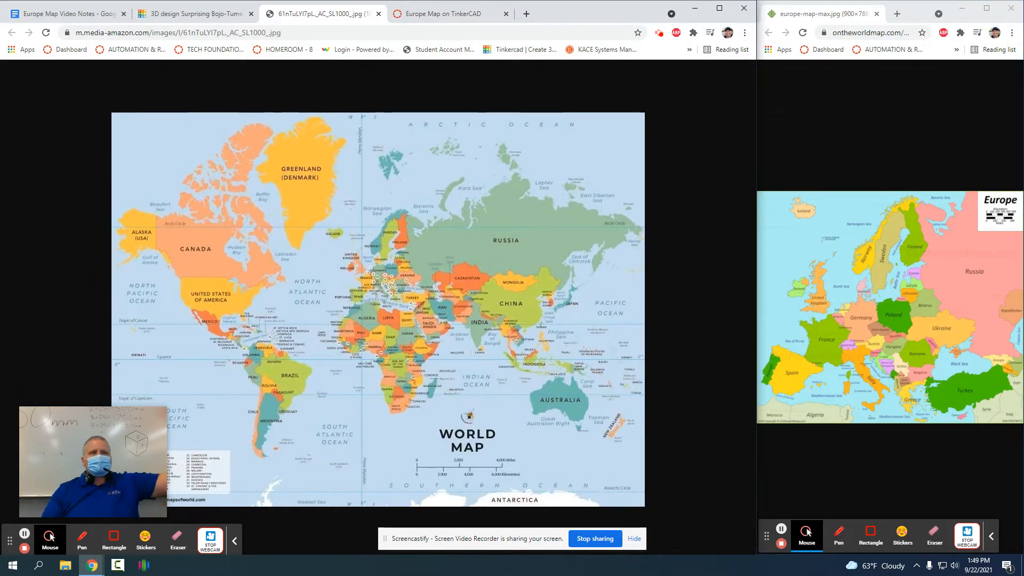
Step: Set the Europe Maps shape's State to Russia, center it in view, and maximize the browser
click(223, 13)
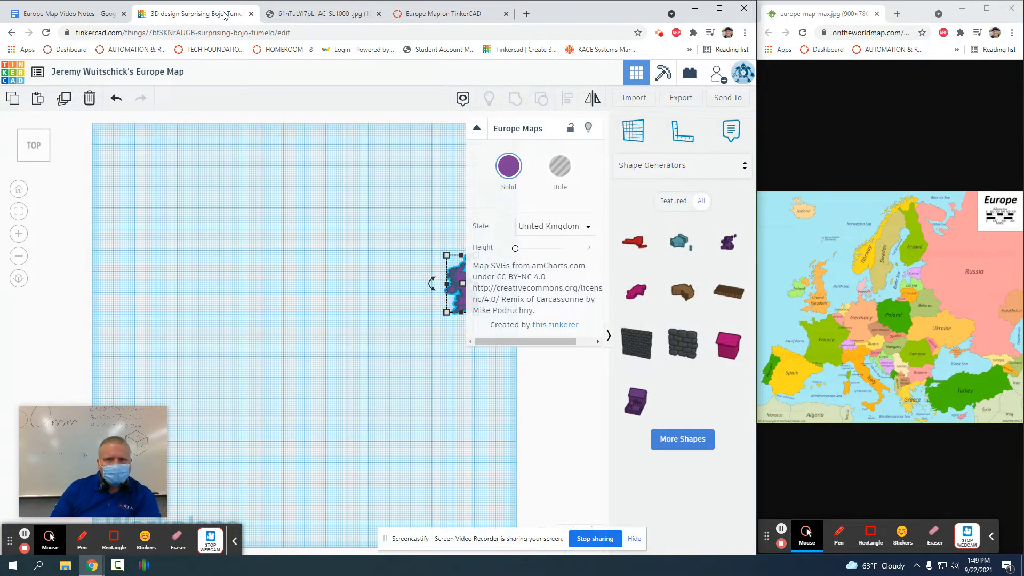
click(561, 228)
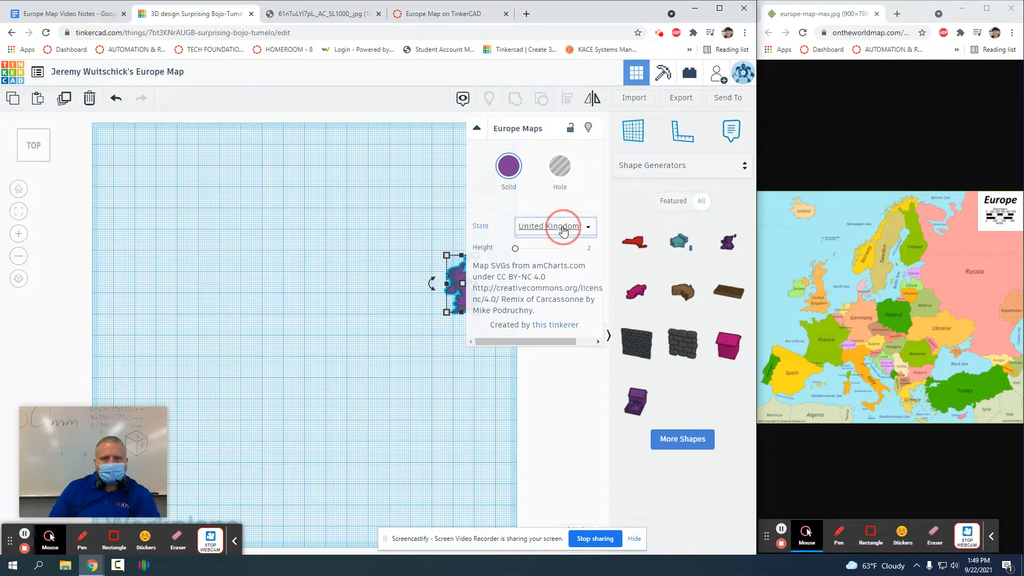
scroll(555, 267, down, 8)
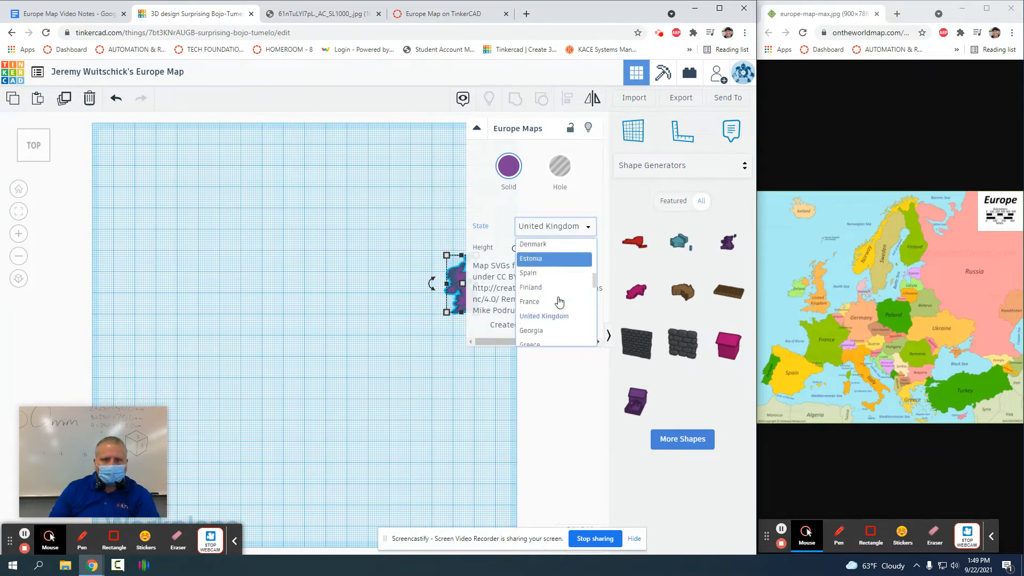
scroll(561, 299, down, 3)
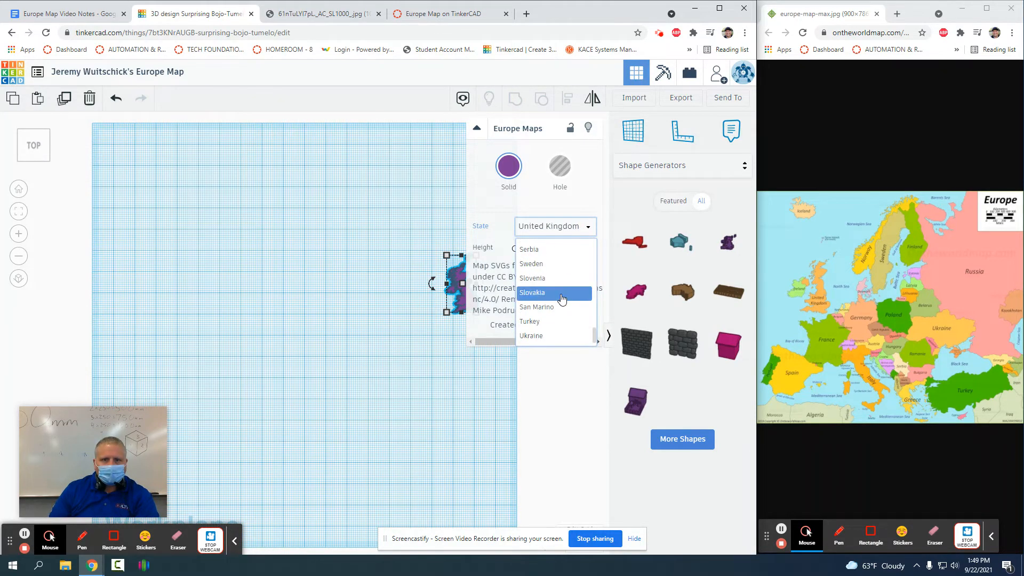
scroll(556, 294, up, 4)
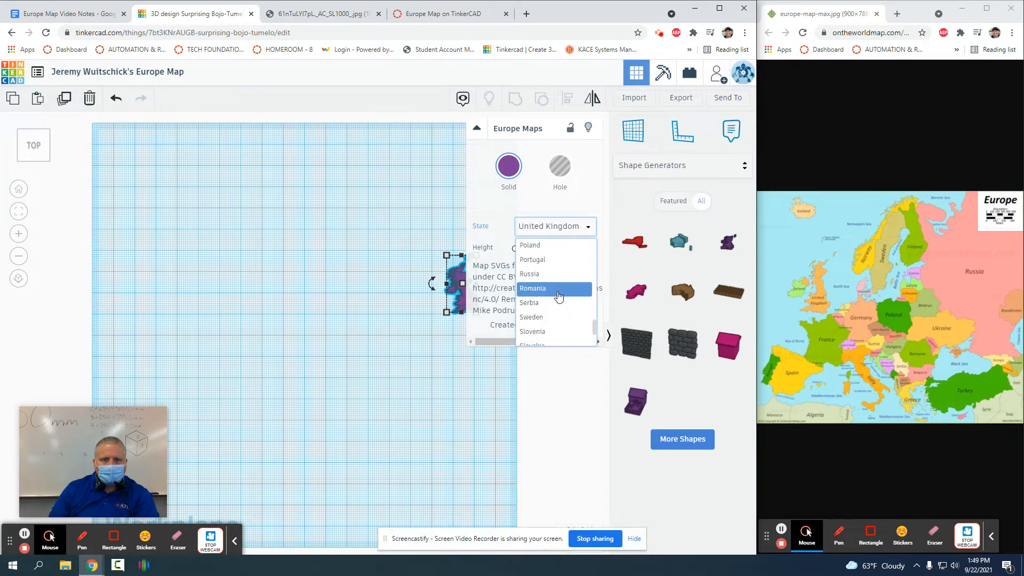
click(551, 275)
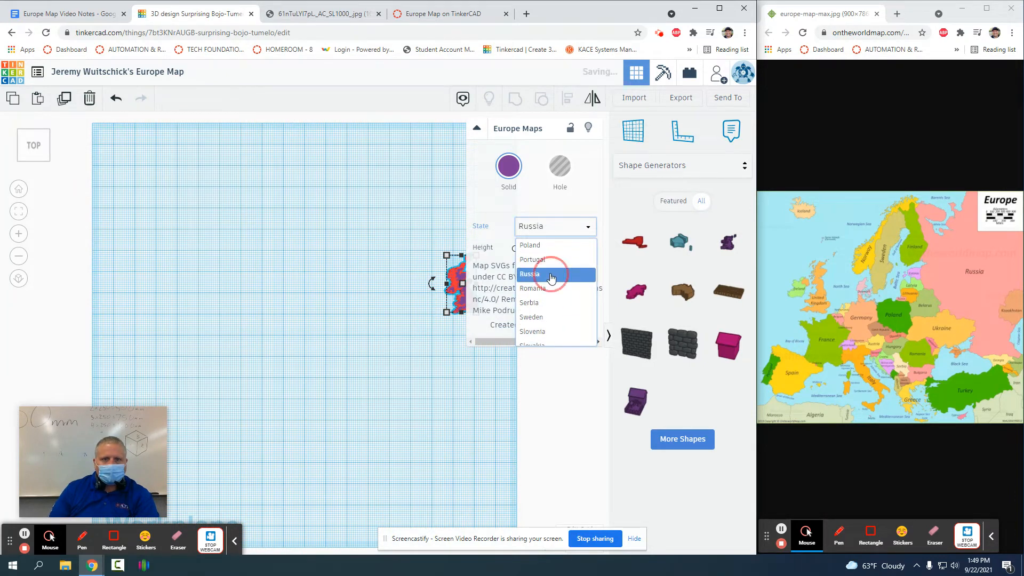
scroll(295, 269, down, 5)
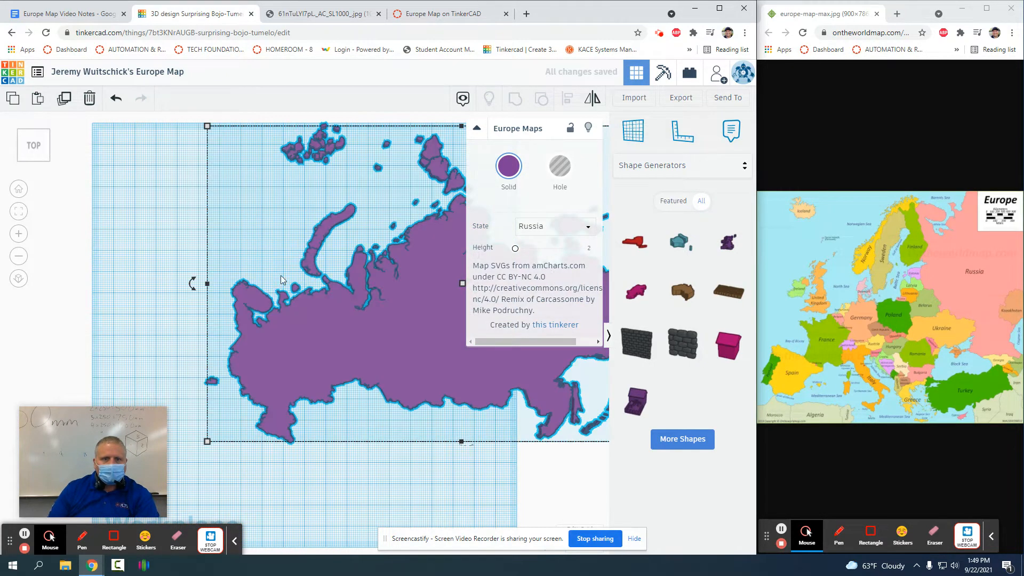
scroll(272, 258, up, 4)
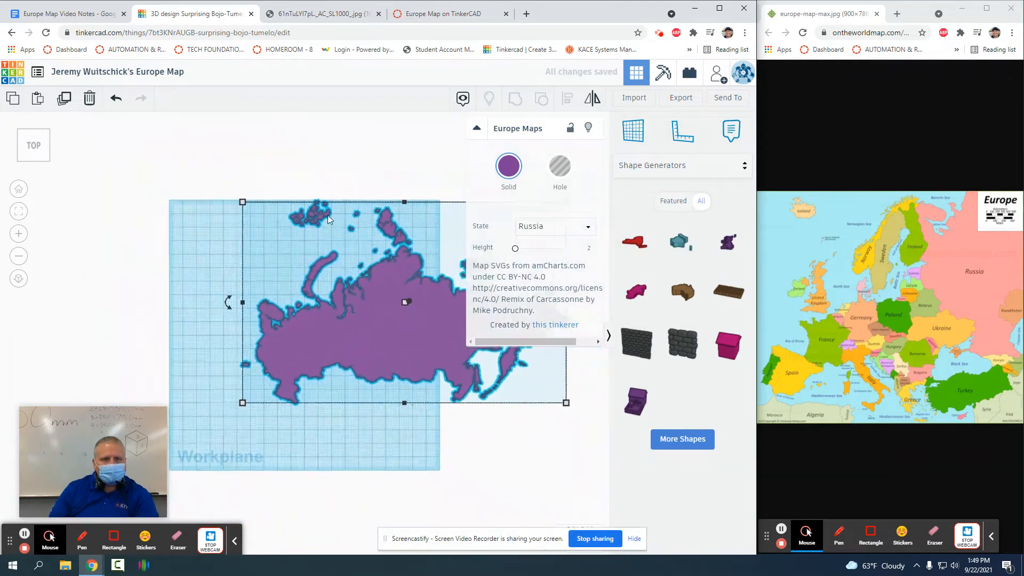
middle_drag(349, 181, 229, 142)
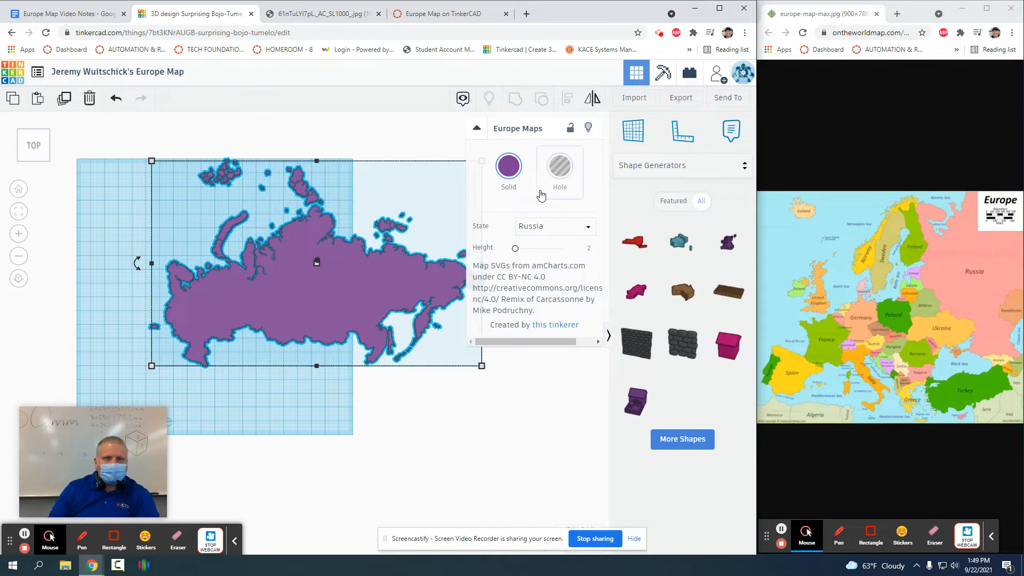
scroll(378, 284, up, 3)
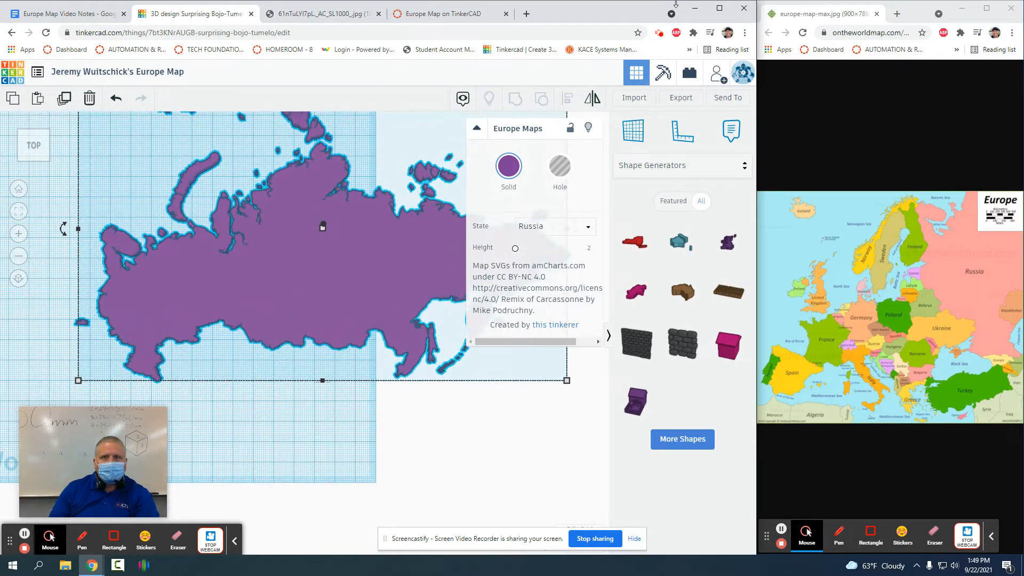
click(720, 8)
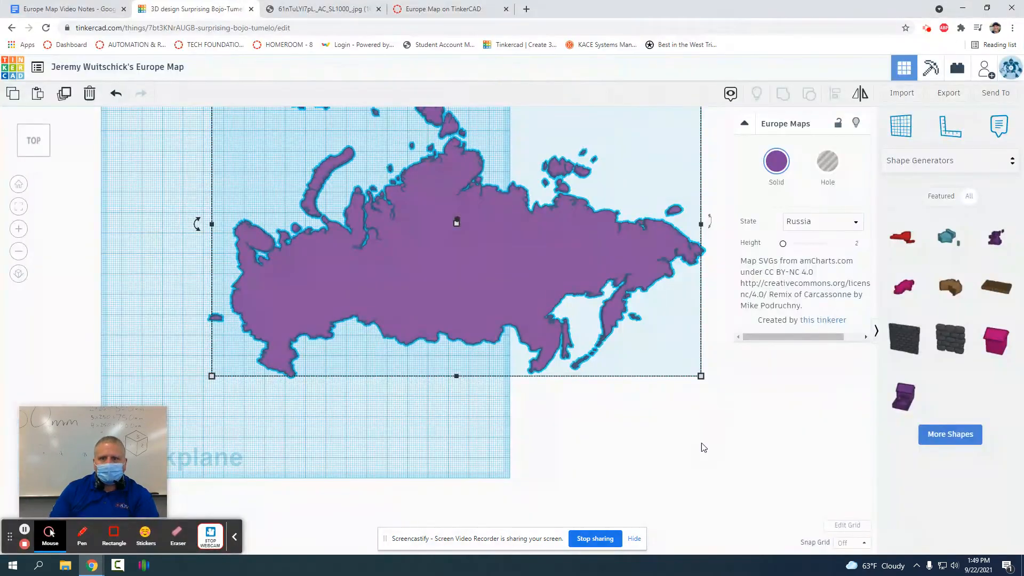
Step: Add a Box Hole from Basic Shapes to the workplane and switch to orthographic view
click(704, 448)
scroll(702, 286, up, 3)
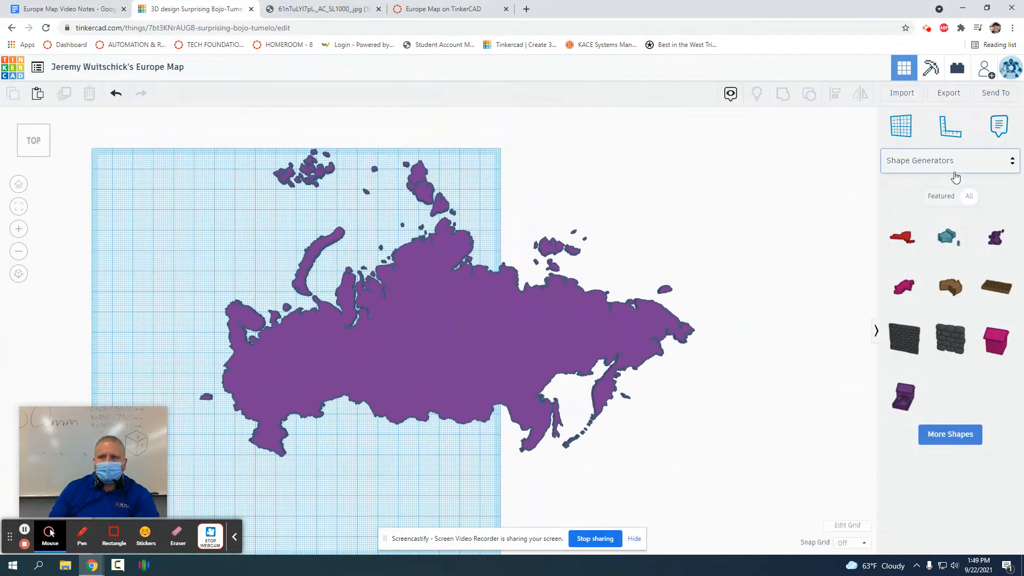
click(953, 166)
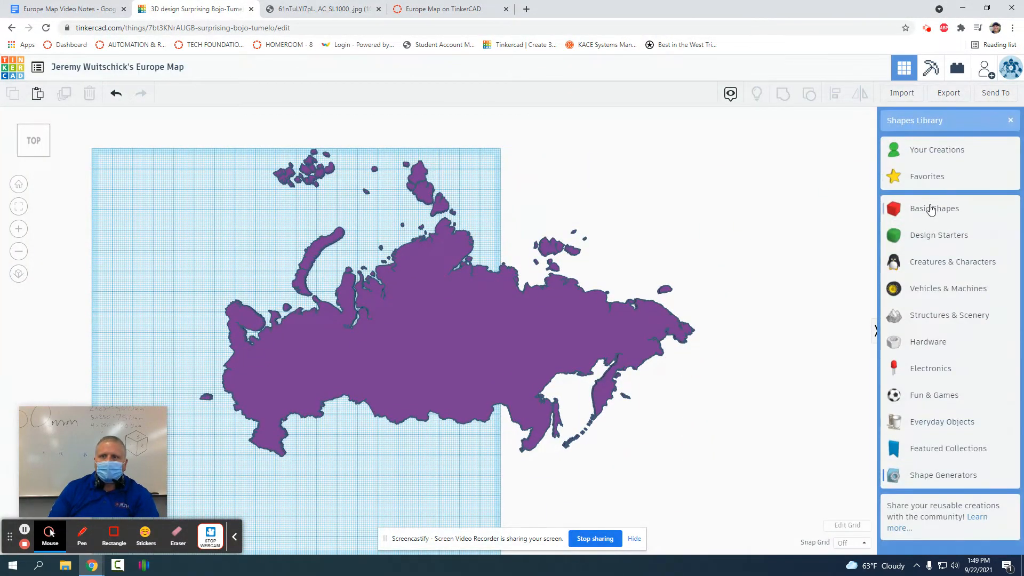
click(930, 209)
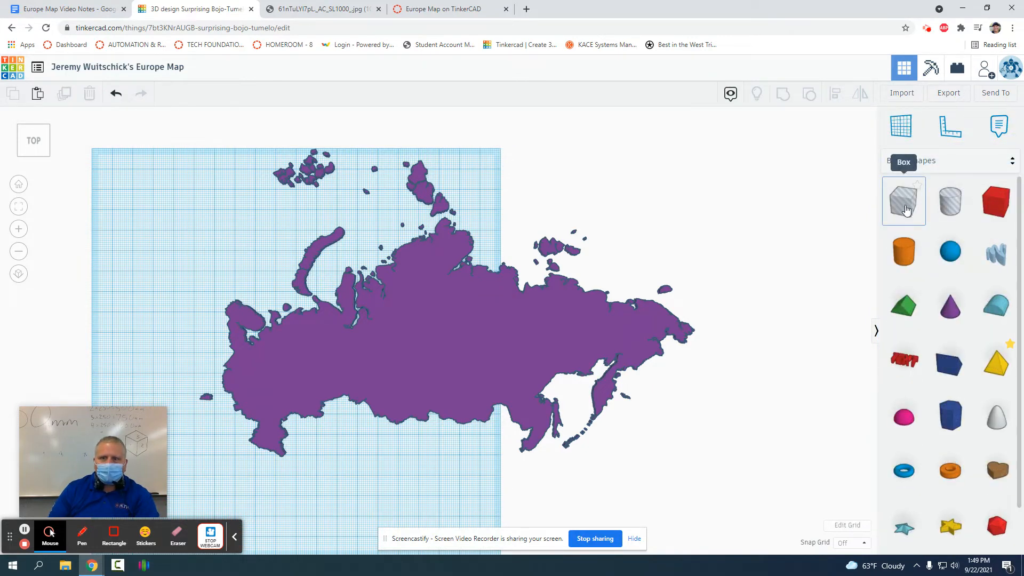
drag(901, 204, 511, 195)
click(33, 140)
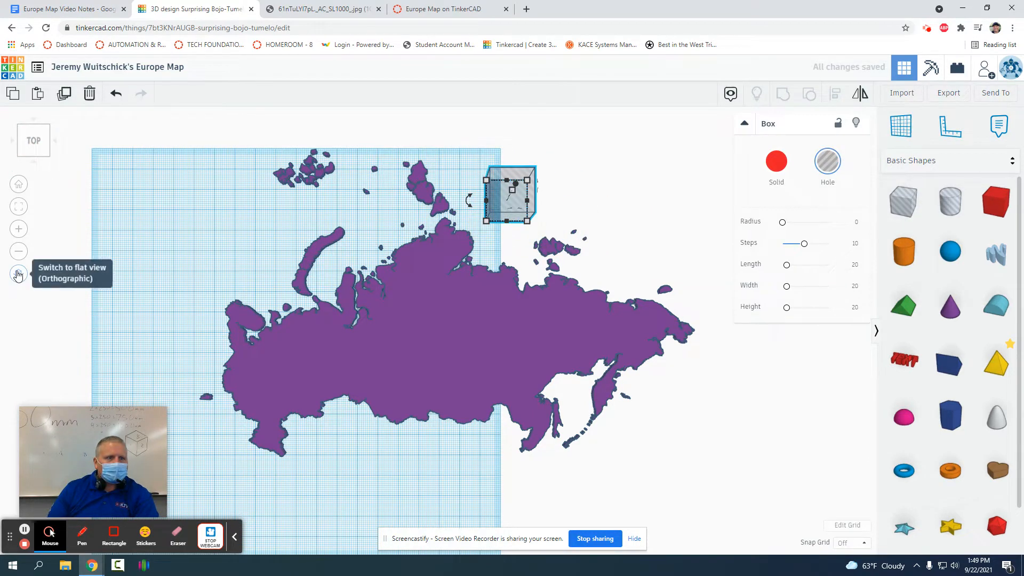
click(18, 275)
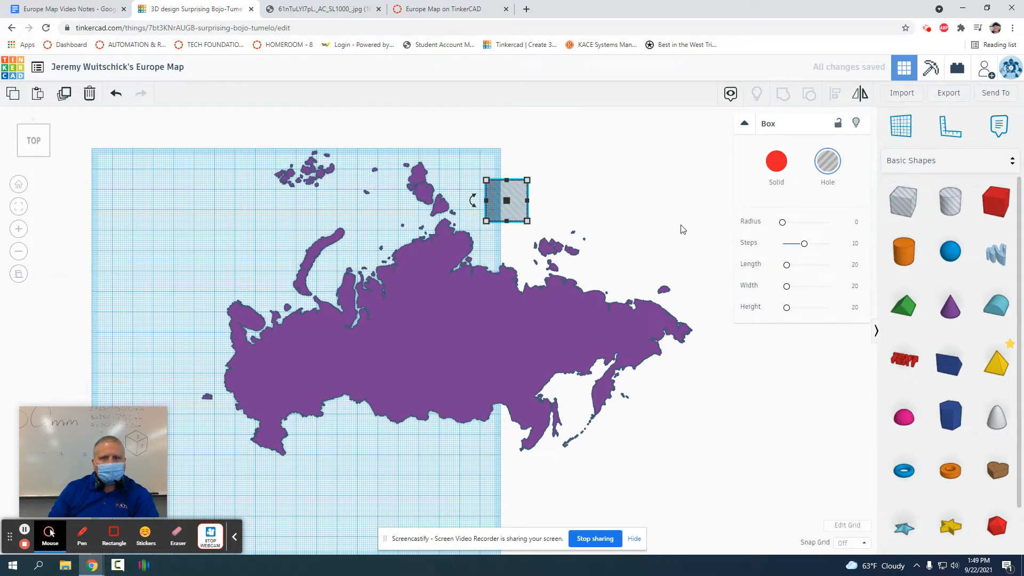
Step: Stretch the box hole over eastern Russia, then group it with the map to leave a western slice
click(662, 212)
click(518, 213)
drag(518, 215, 742, 514)
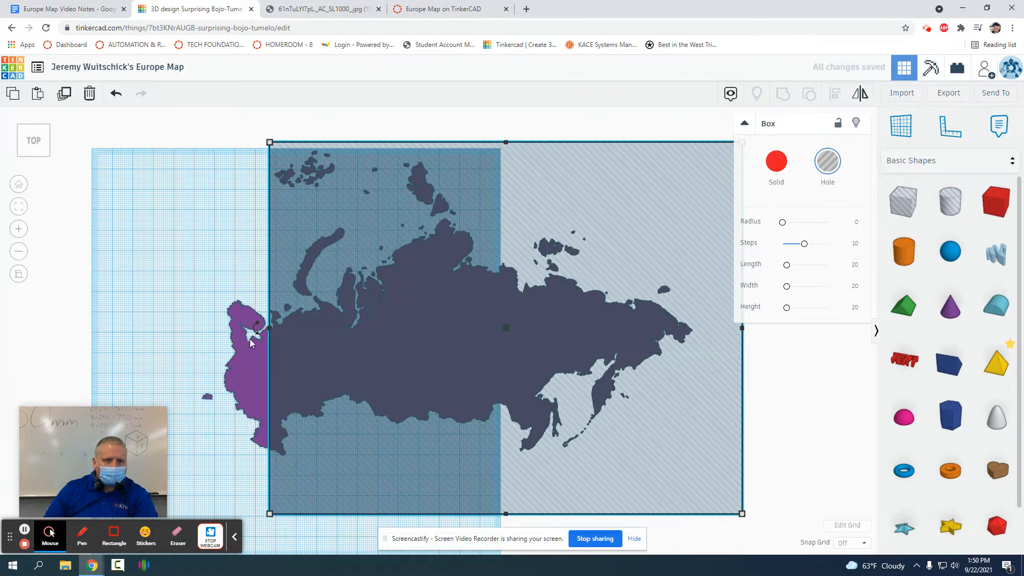
drag(349, 218, 353, 216)
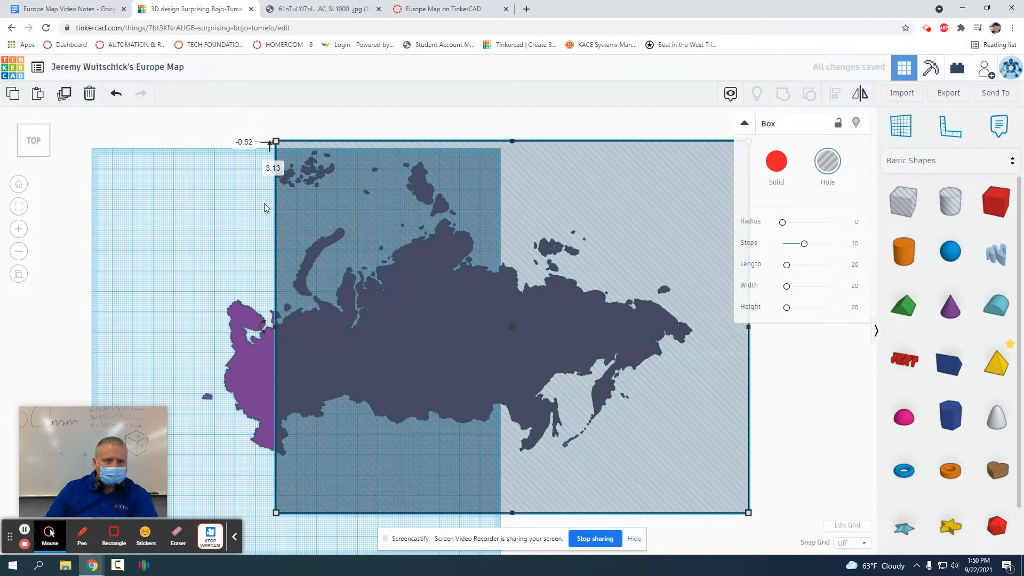
drag(181, 137, 498, 480)
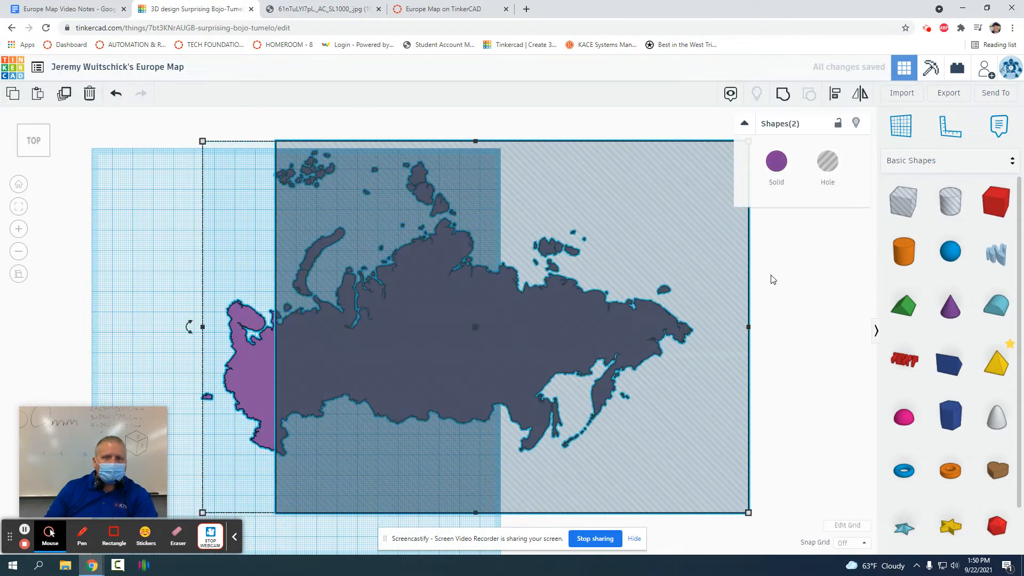
click(783, 94)
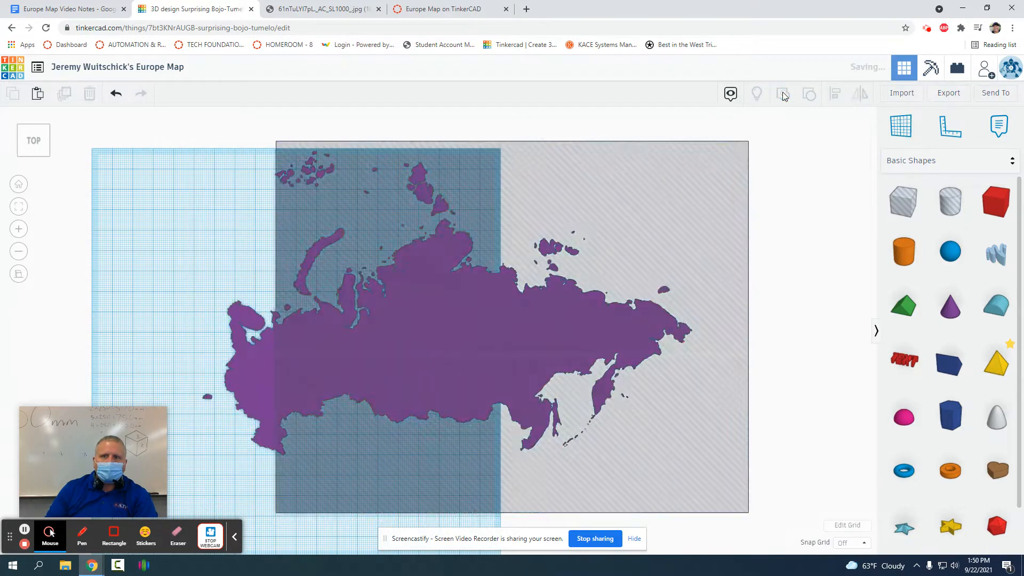
click(365, 116)
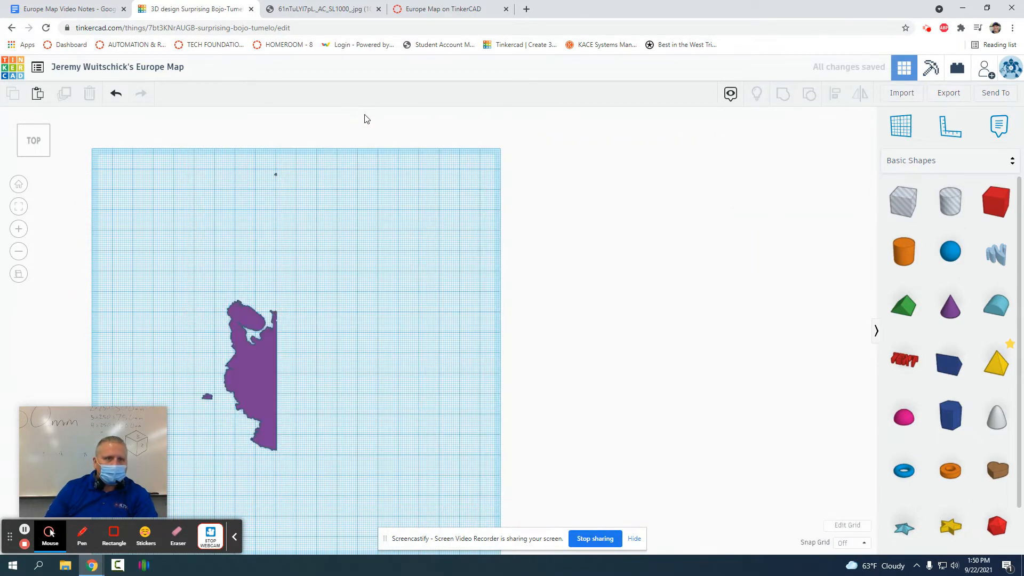
Step: Move the Russia slice to the grid's right edge and add a white Text shape reading "Russia"
drag(249, 383, 471, 299)
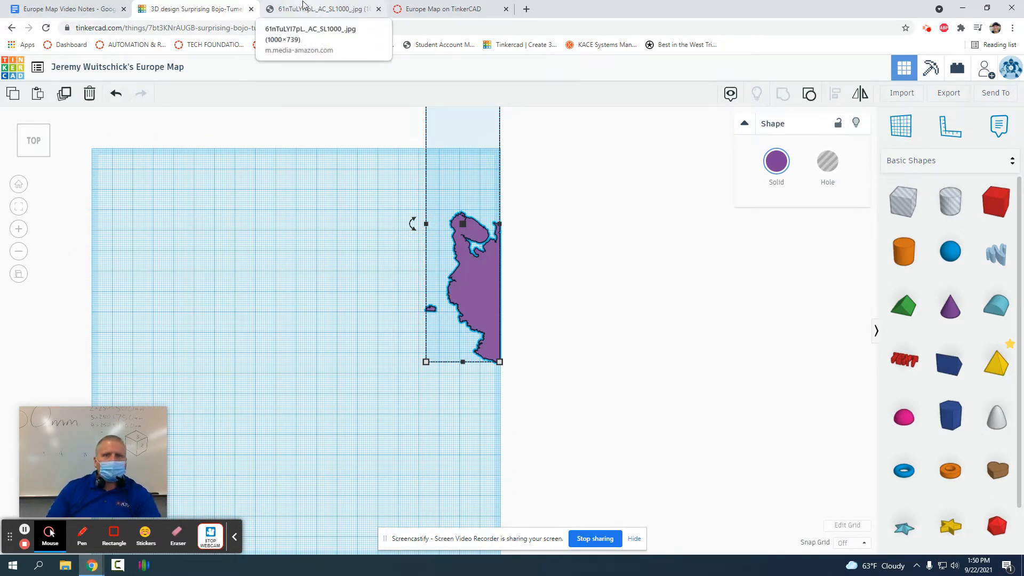
drag(905, 359, 540, 289)
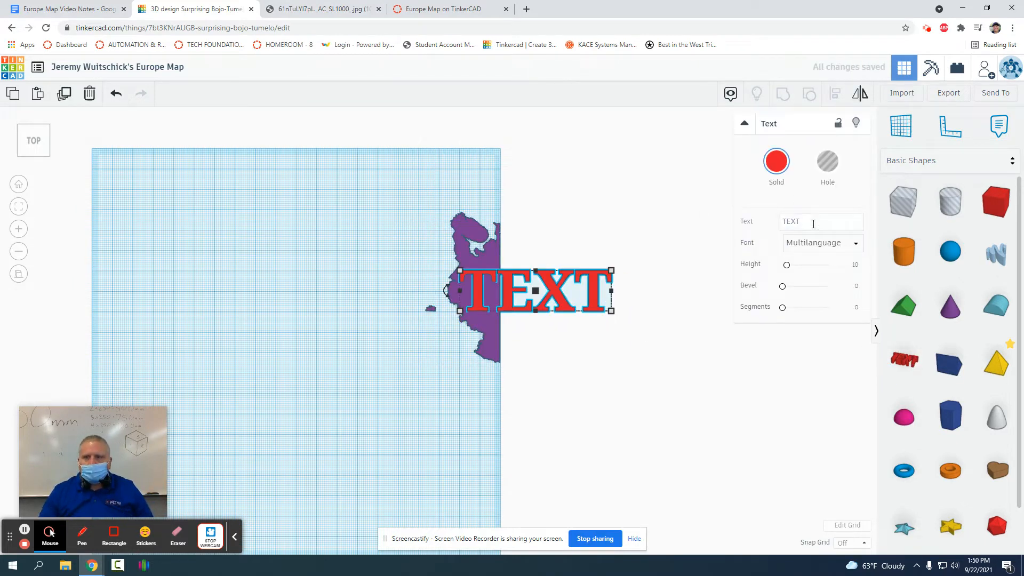
click(779, 165)
click(957, 240)
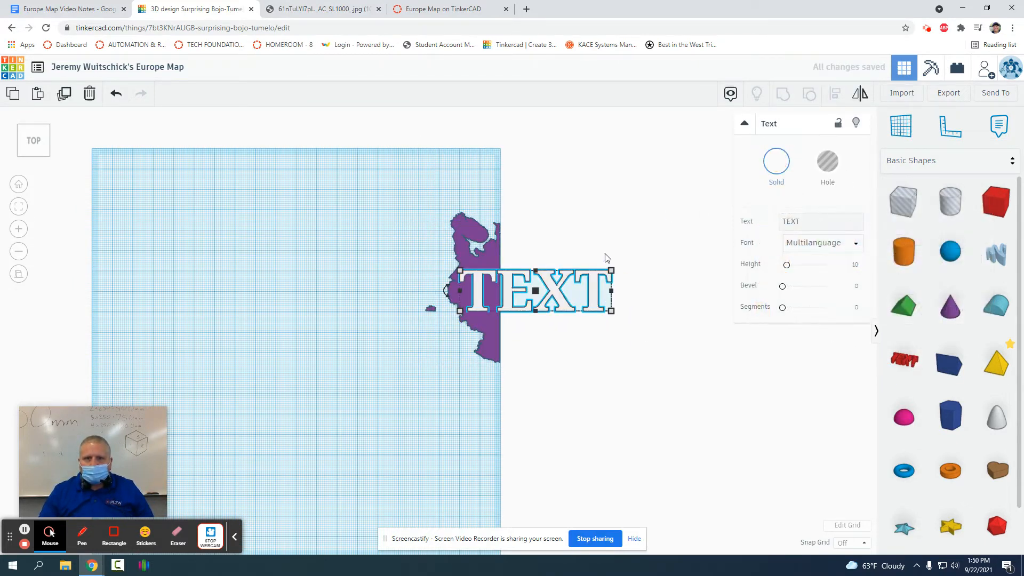
click(819, 218)
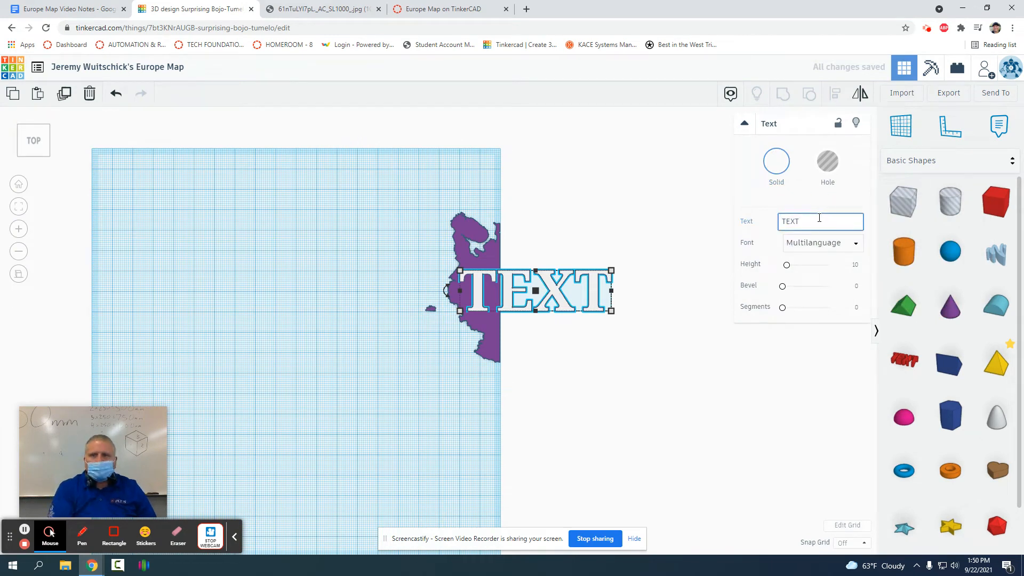
key(BackSpace)
key(BackSpace)
key(BackSpace)
key(BackSpace)
text(Ru)
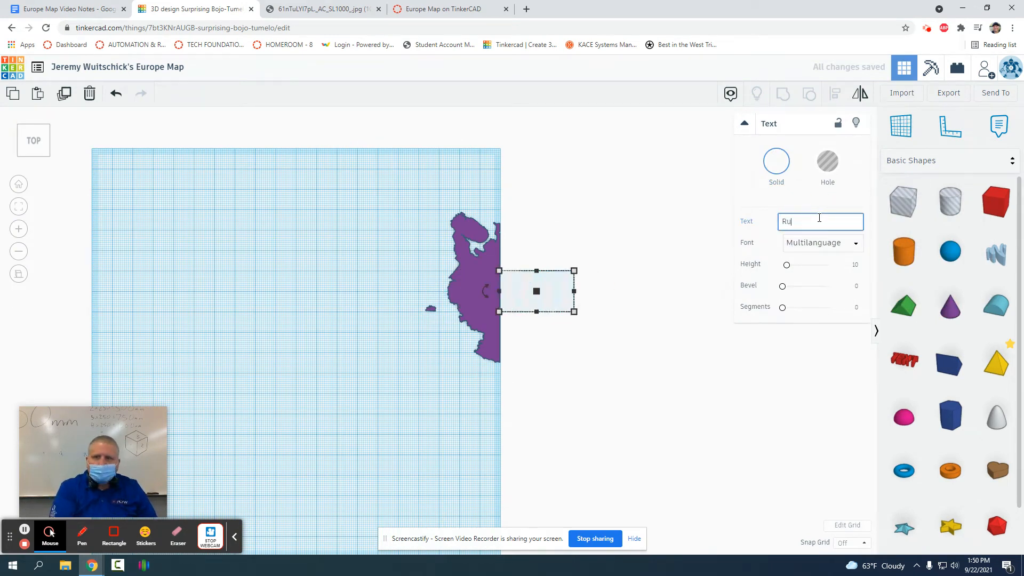
text(ssia)
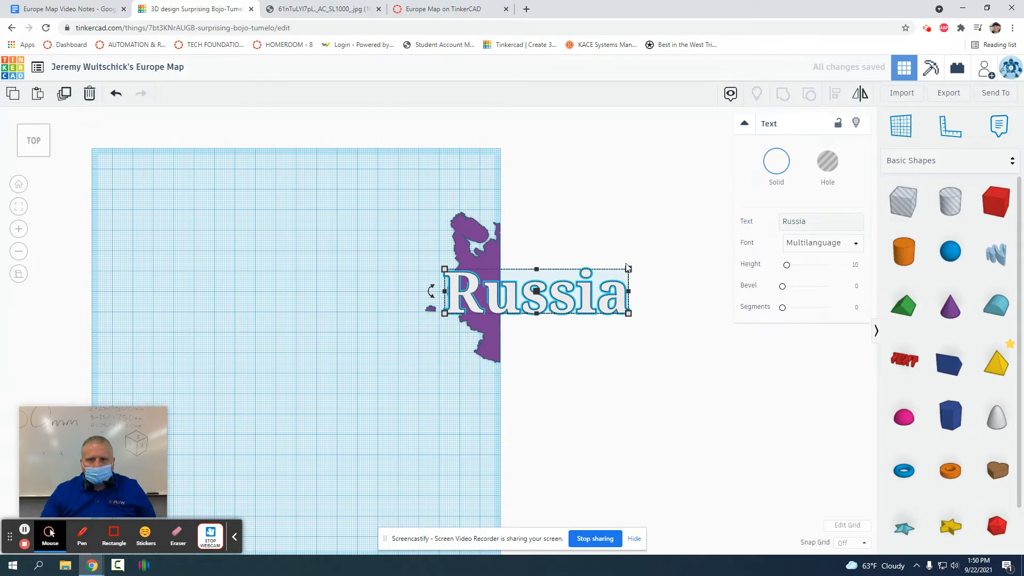
Step: Shrink the Russia label onto the map piece and select both together
drag(627, 267, 468, 294)
click(477, 344)
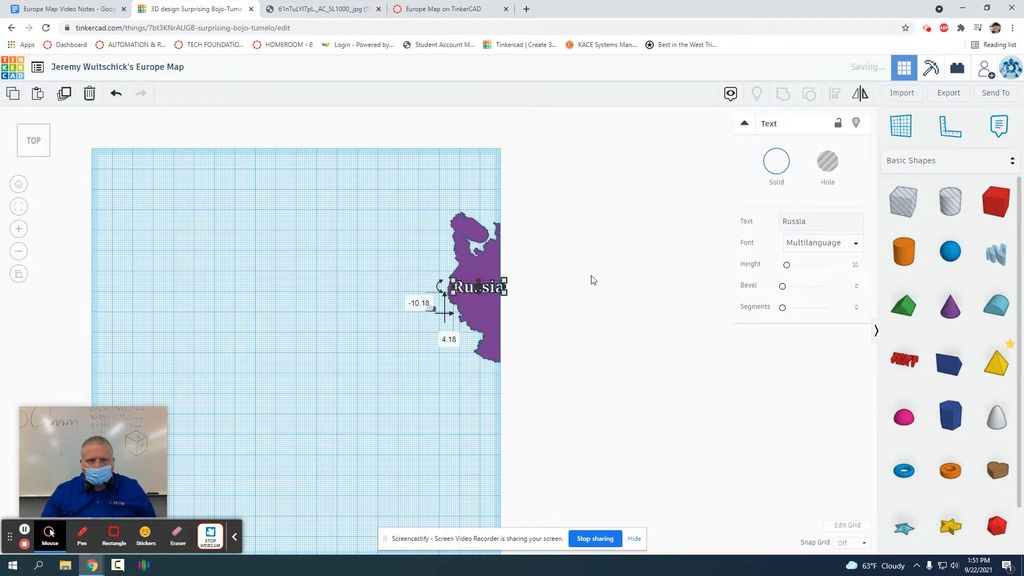
click(584, 279)
drag(560, 260, 469, 307)
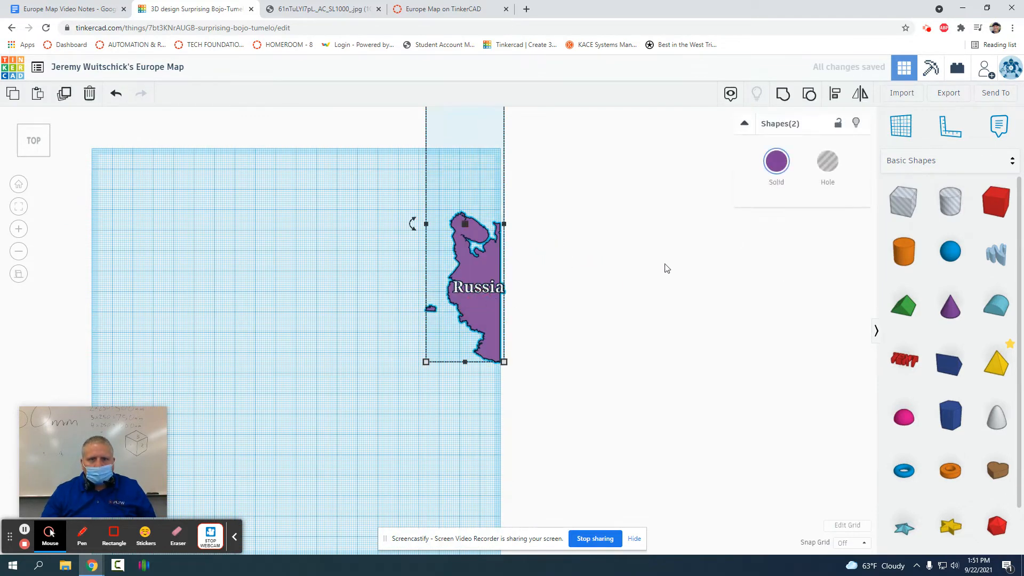
Step: Lock the Russia piece with its label and place a new Europe Maps shape from Shape Generators > All
click(837, 125)
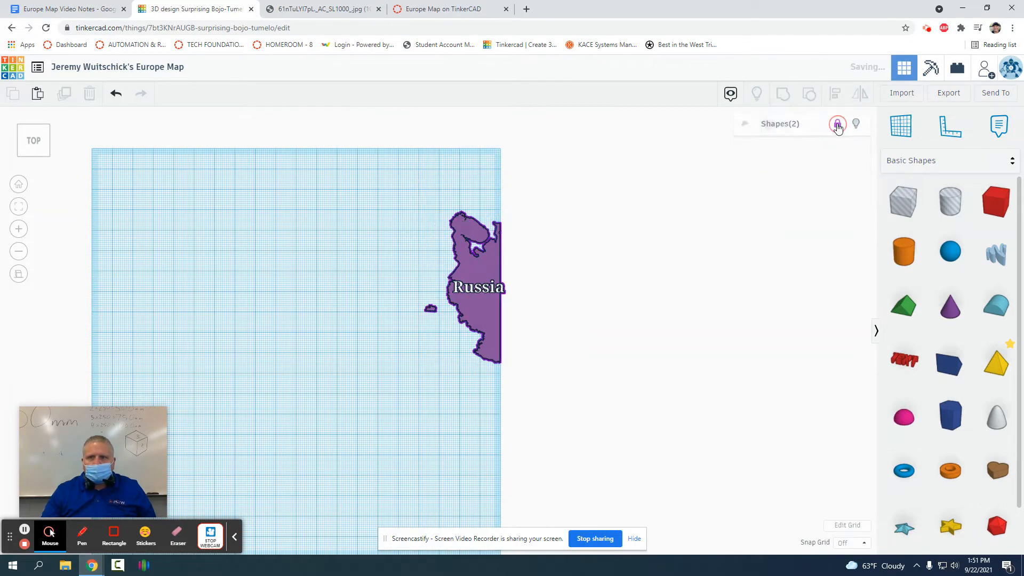
click(962, 160)
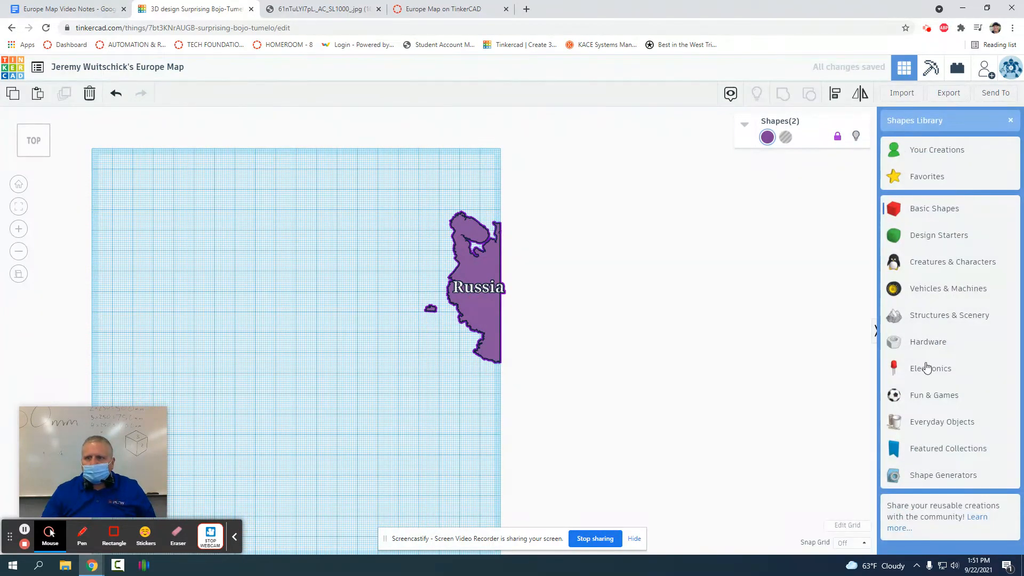
click(928, 474)
click(970, 200)
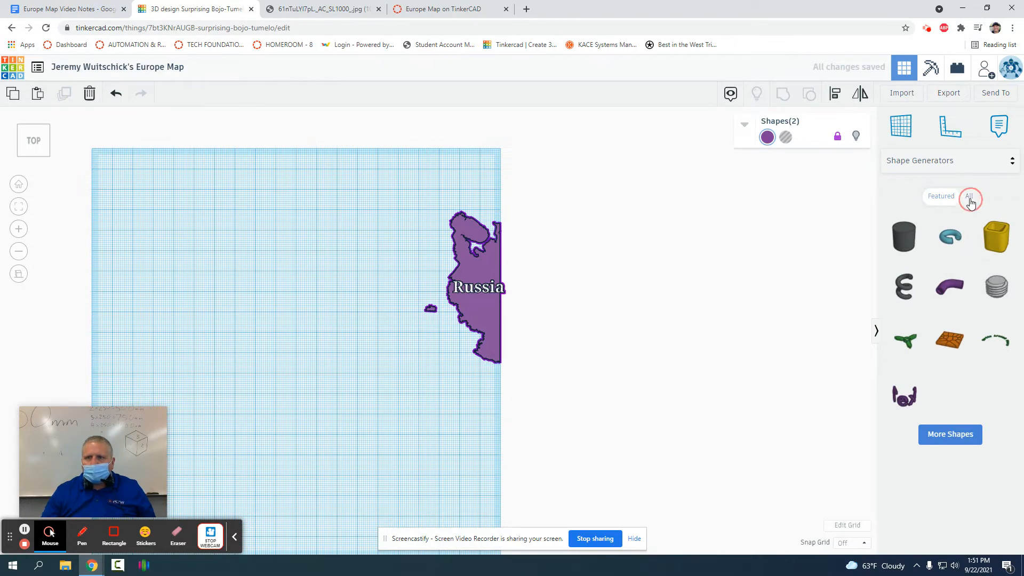
drag(996, 234, 411, 331)
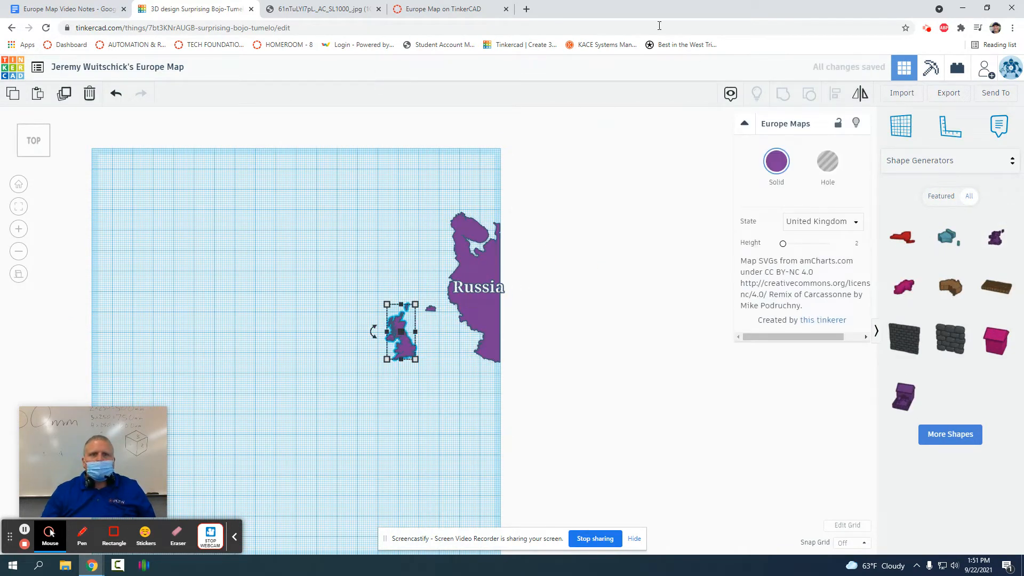
Step: Bring up the reference Europe map and set the new shape's State to Ukraine
double_click(613, 13)
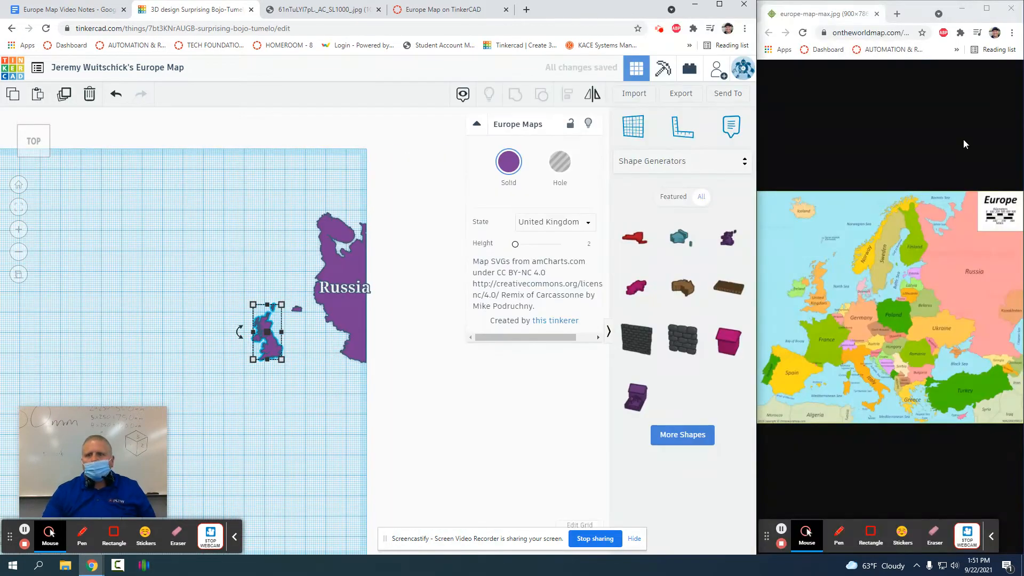
click(966, 309)
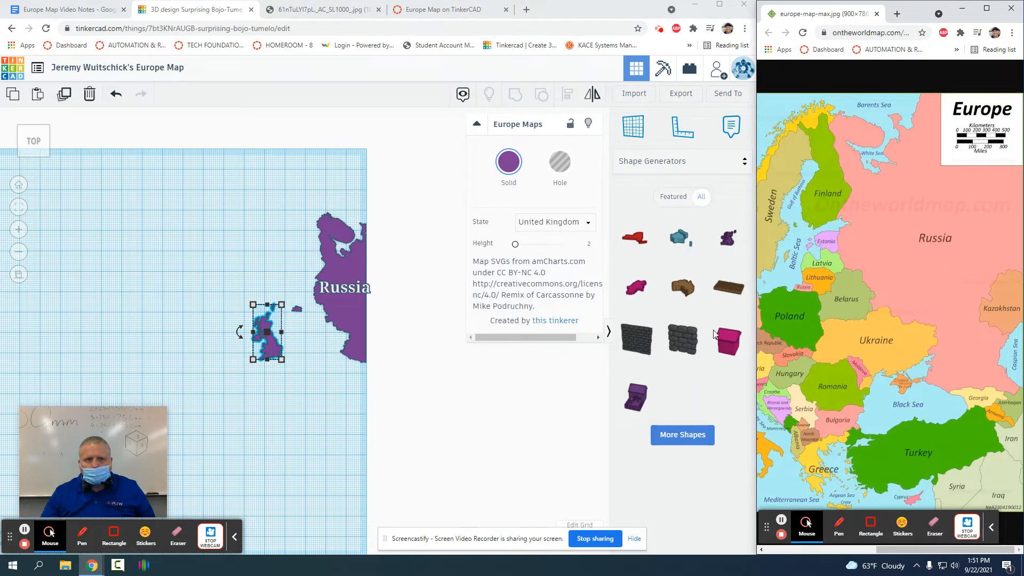
click(555, 222)
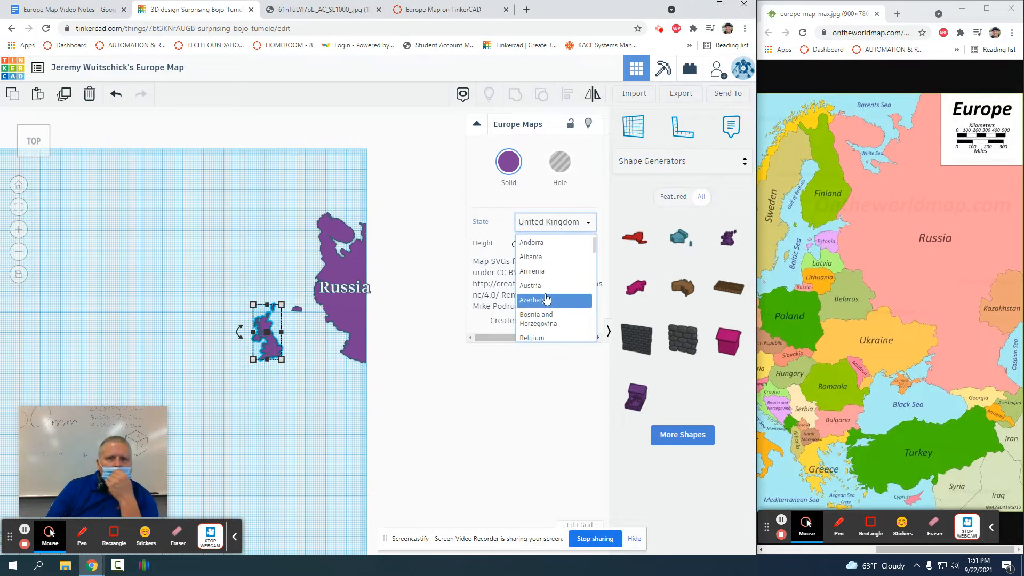
scroll(543, 300, down, 3)
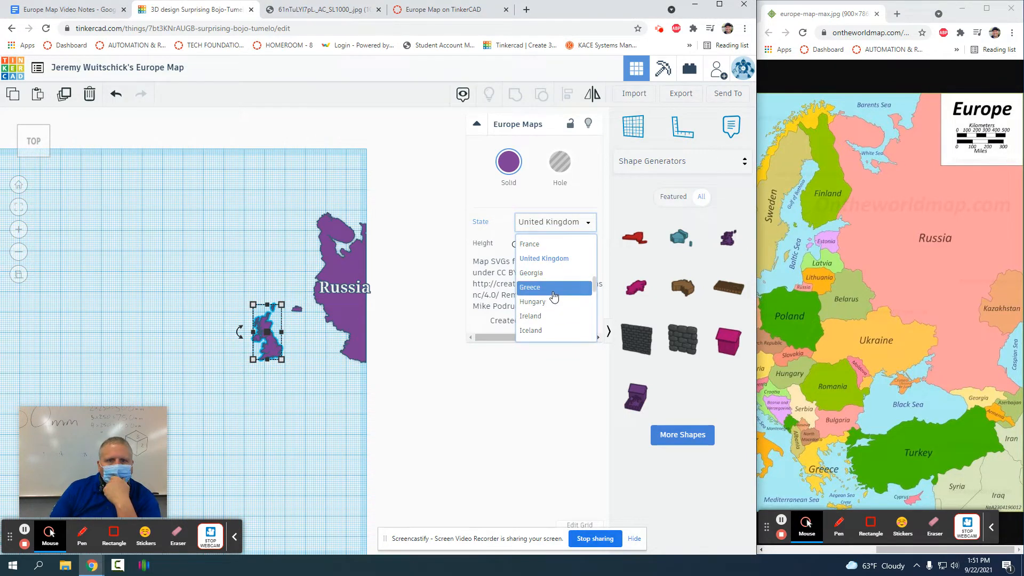
scroll(554, 305, down, 5)
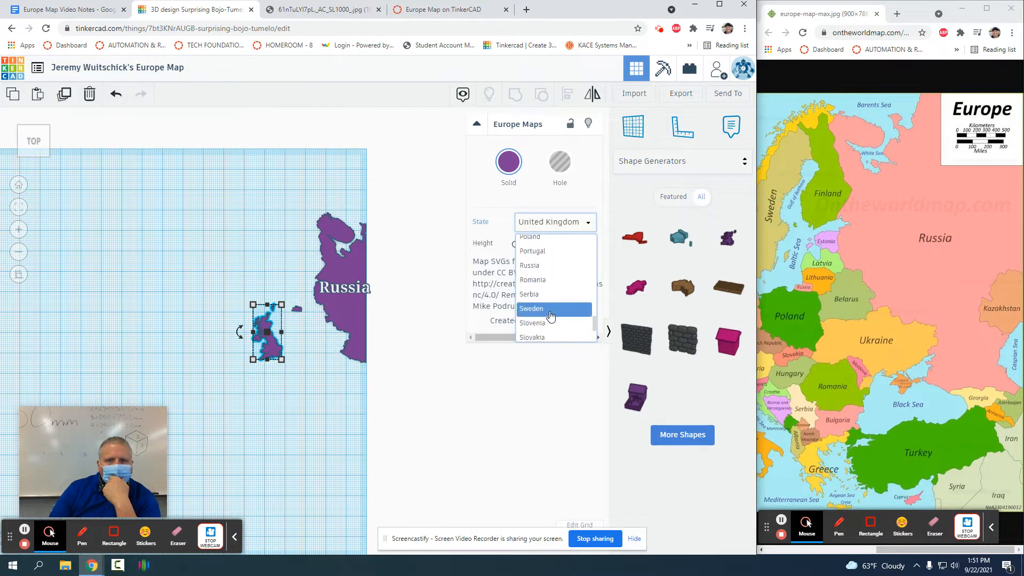
scroll(551, 316, down, 3)
click(532, 335)
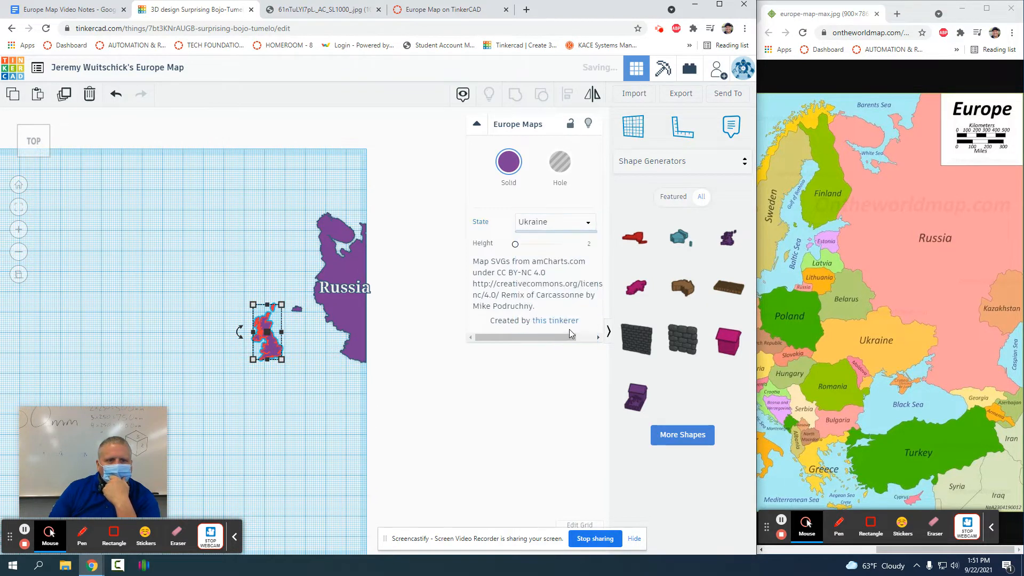
Step: Colour the Ukraine shape salmon
click(508, 161)
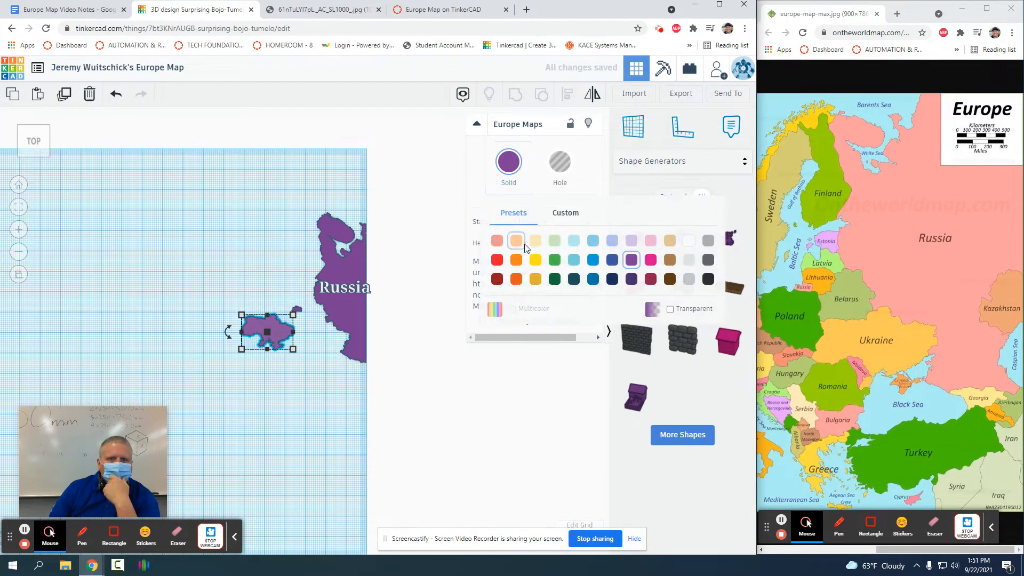
click(497, 241)
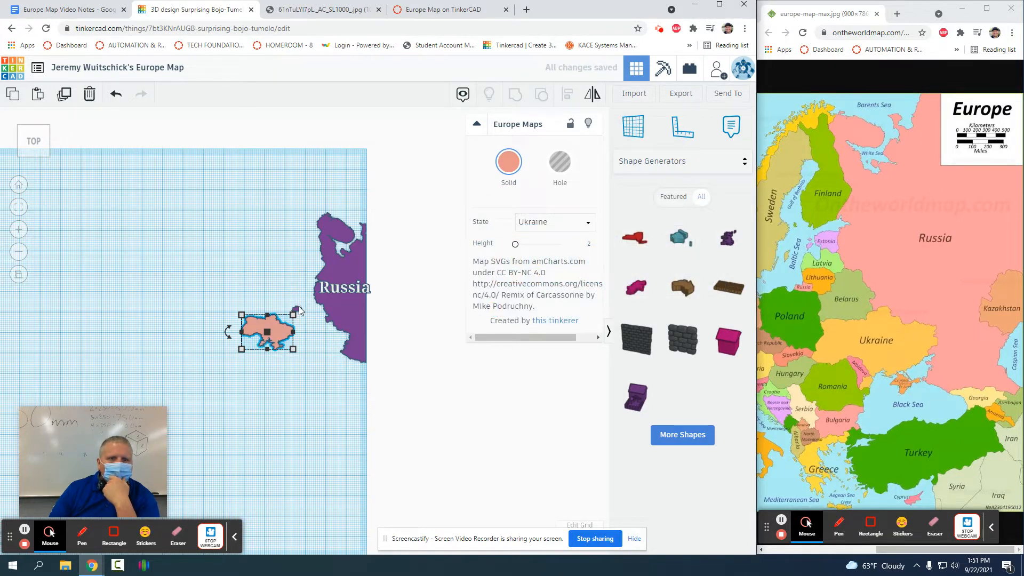
scroll(315, 337, up, 3)
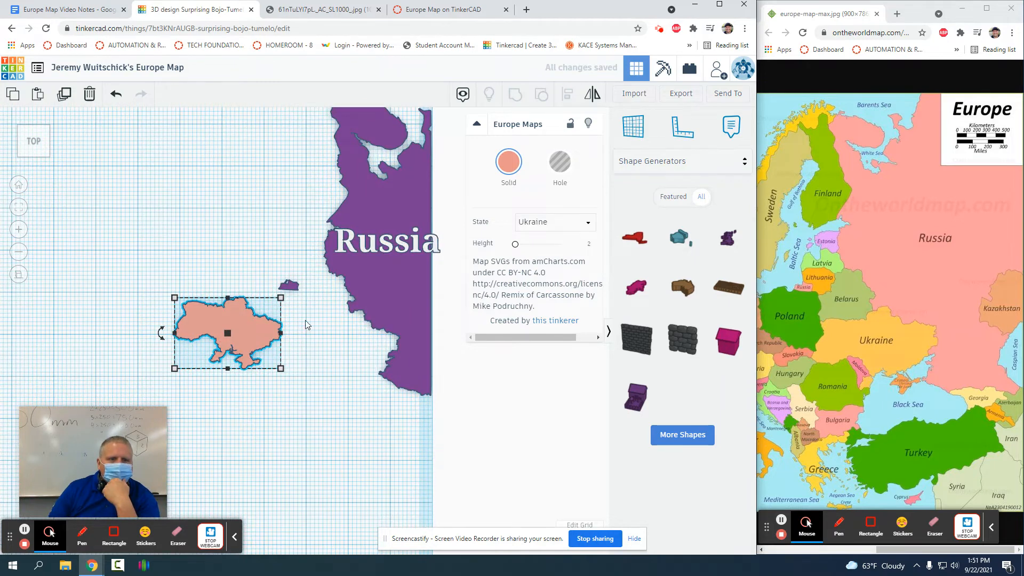
scroll(307, 324, up, 2)
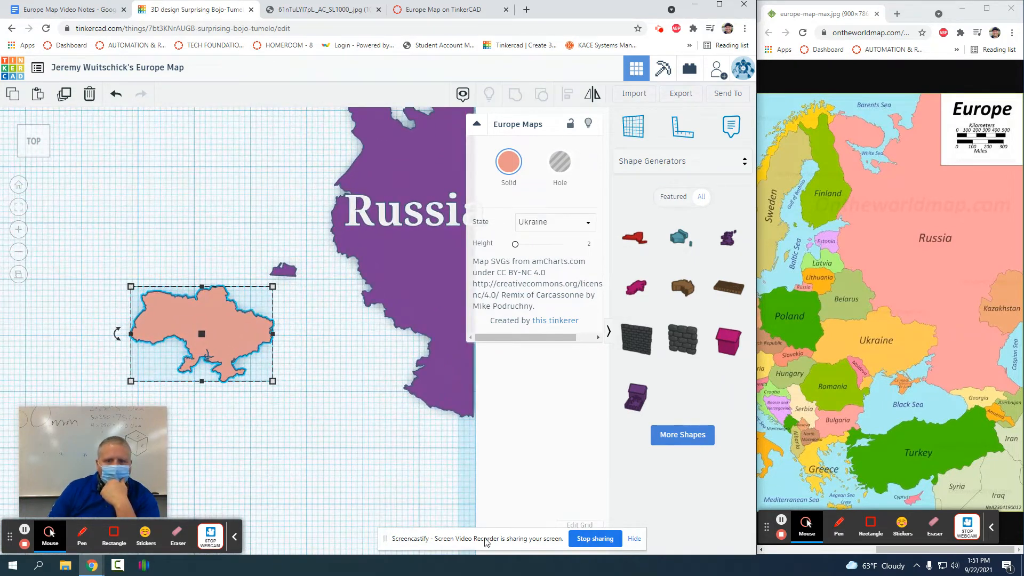
Step: With Snap Grid kept off, slide Ukraine east up against Russia's western border
drag(390, 538, 0, 400)
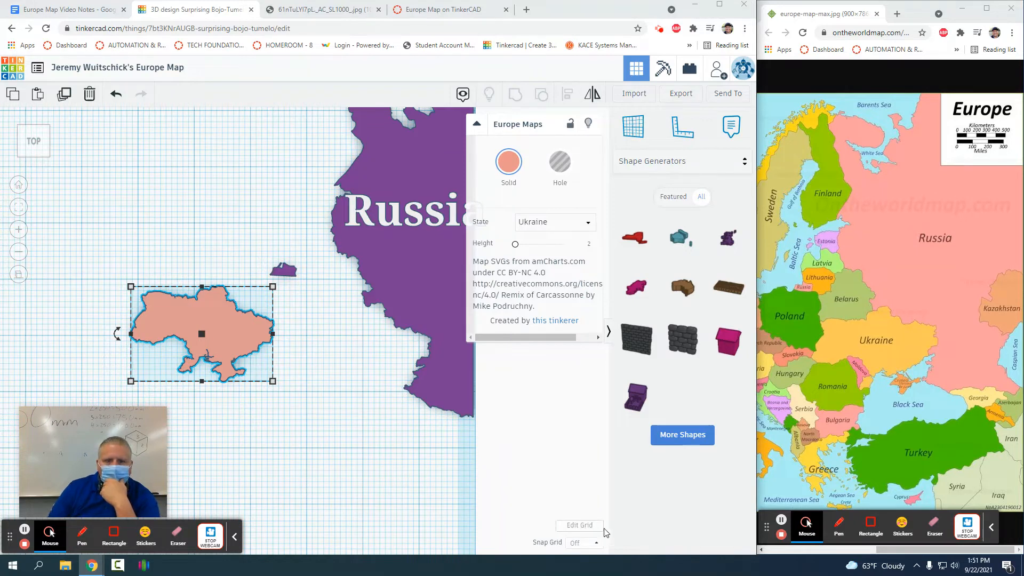
click(601, 548)
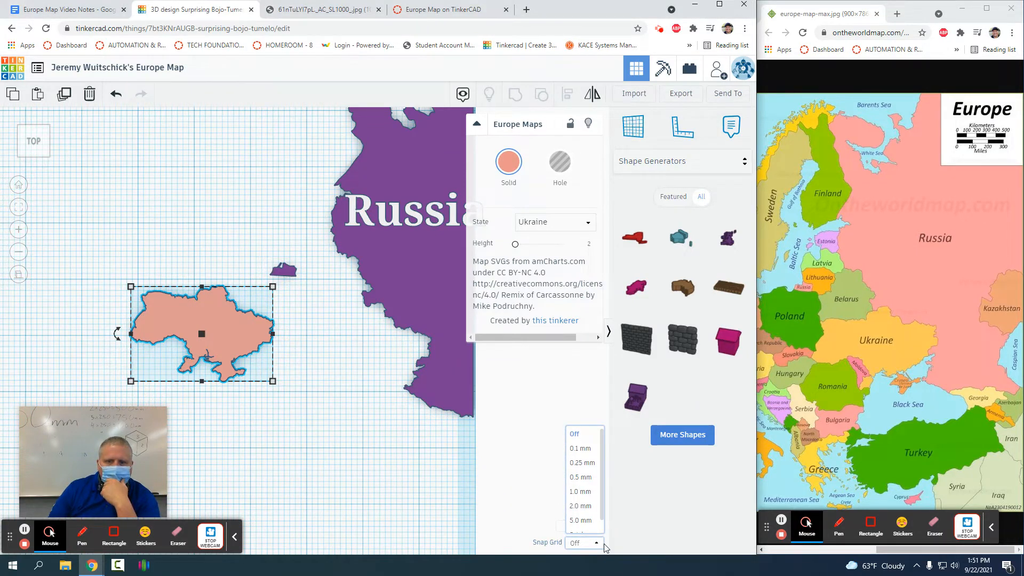
click(659, 516)
drag(228, 333, 284, 358)
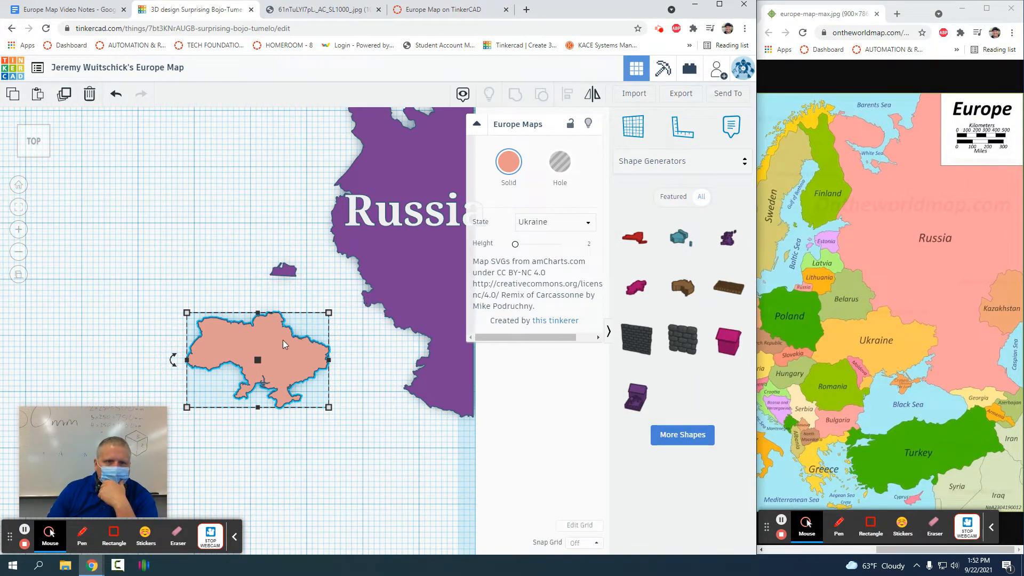
drag(266, 334, 366, 322)
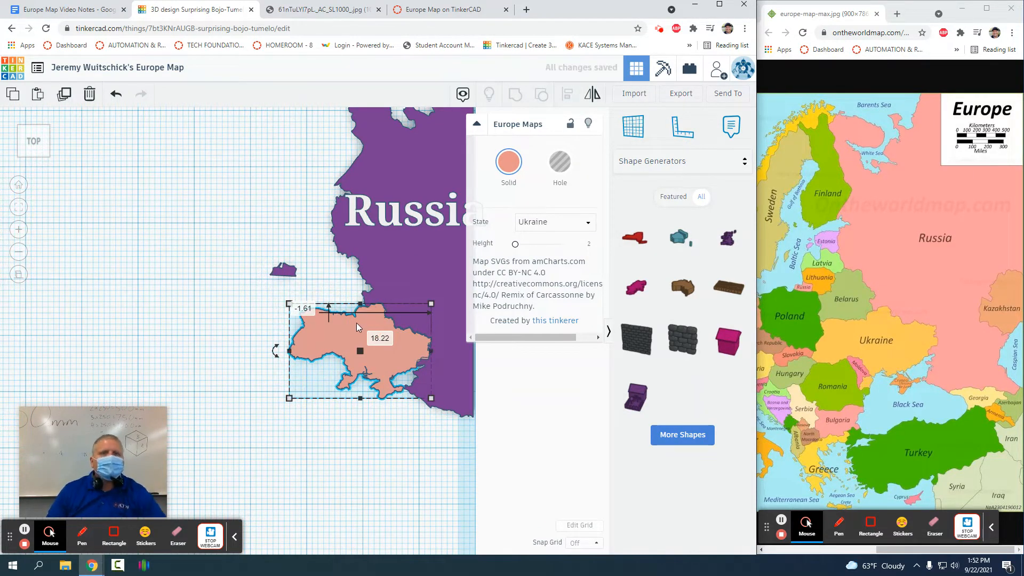
Step: Zoom and pan along the Ukraine–Russia border to check the fit
scroll(355, 322, up, 5)
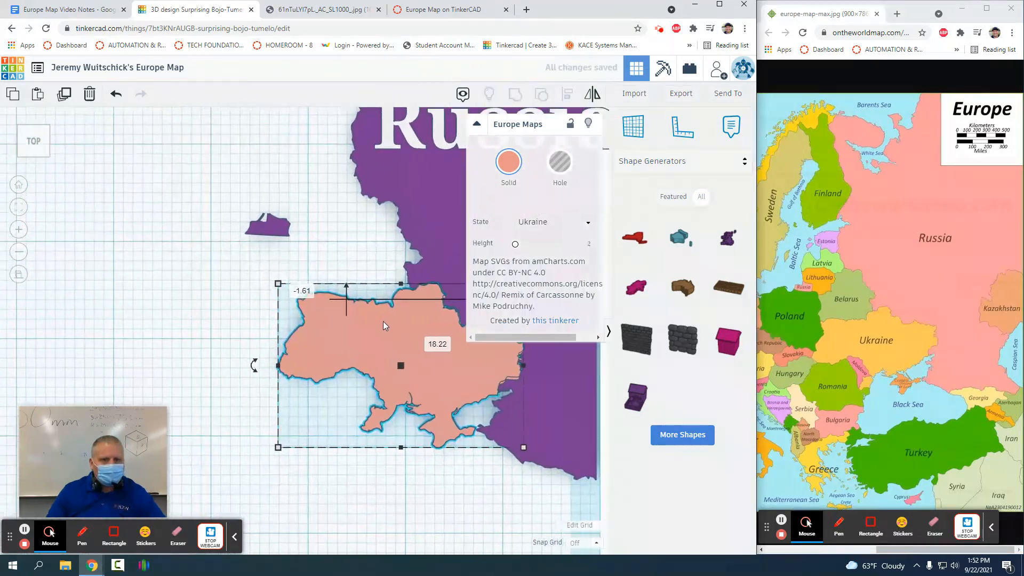
drag(445, 344, 445, 344)
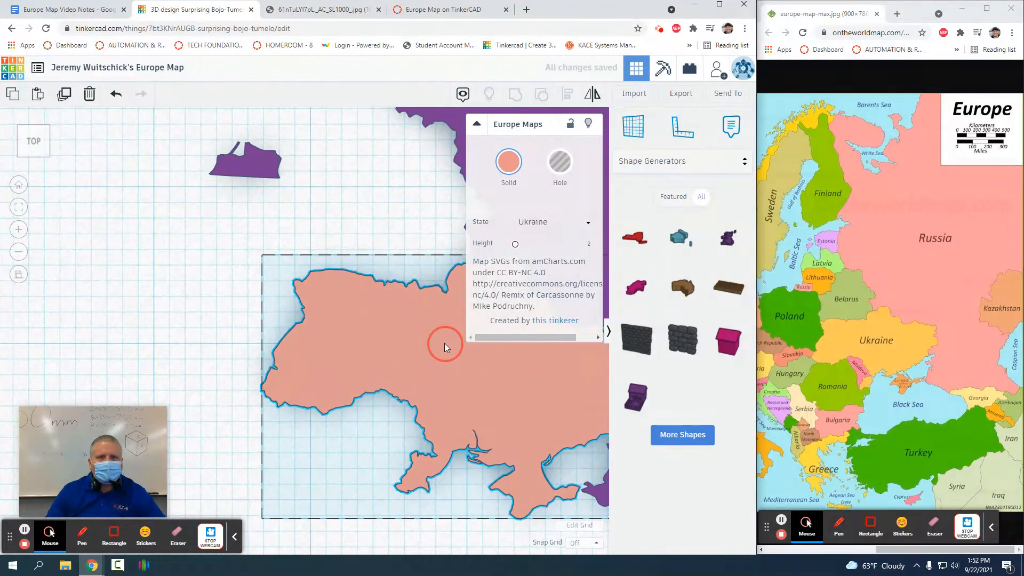
middle_drag(445, 344, 441, 344)
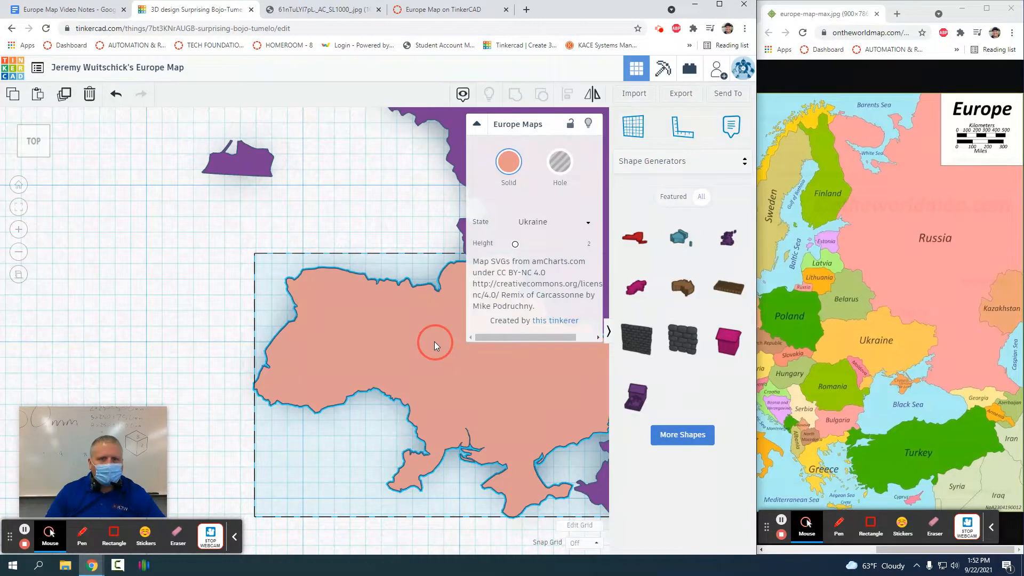
middle_drag(434, 342, 155, 315)
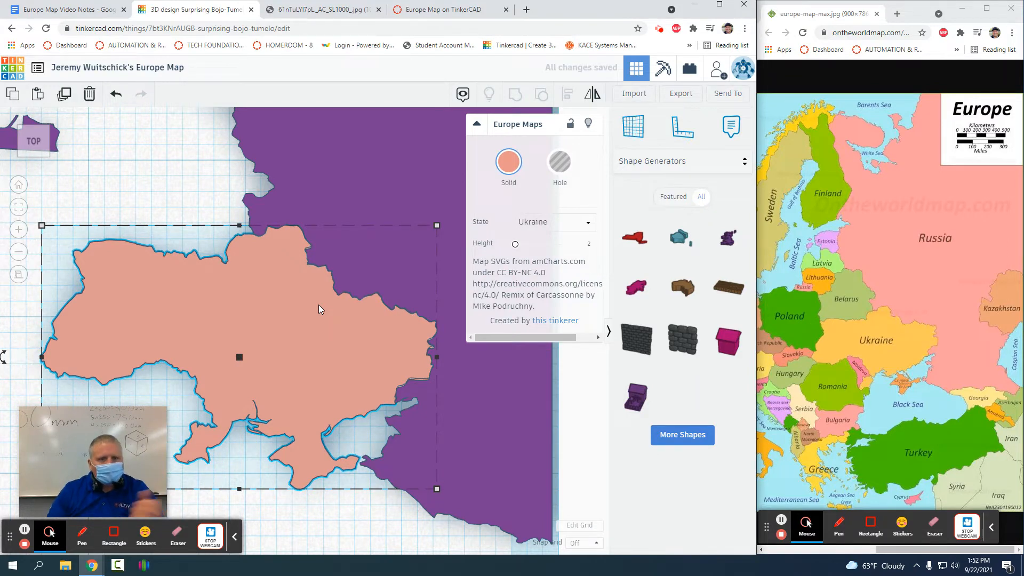
Step: Drop a Text shape from Basic Shapes onto the map
click(196, 172)
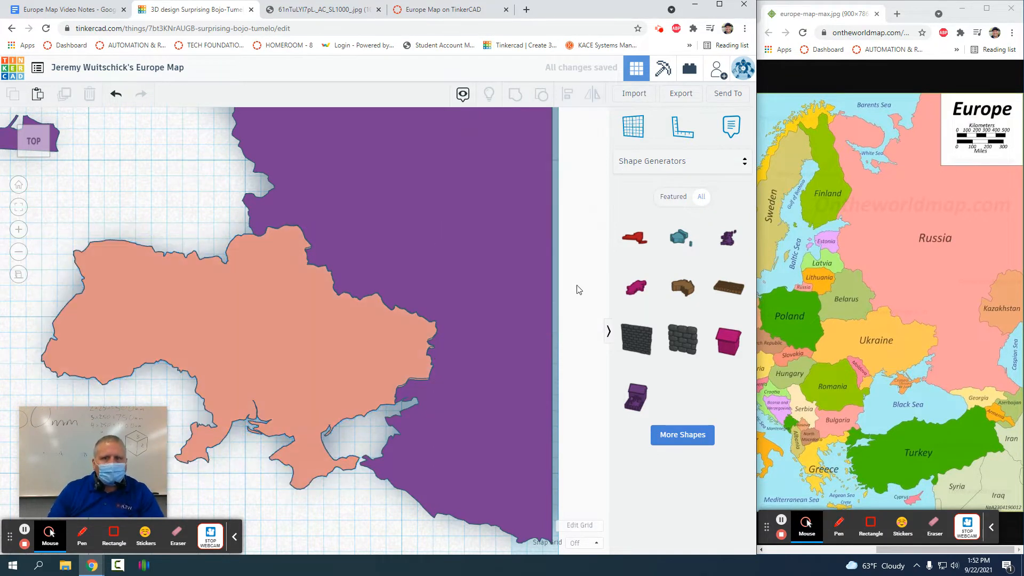
click(682, 163)
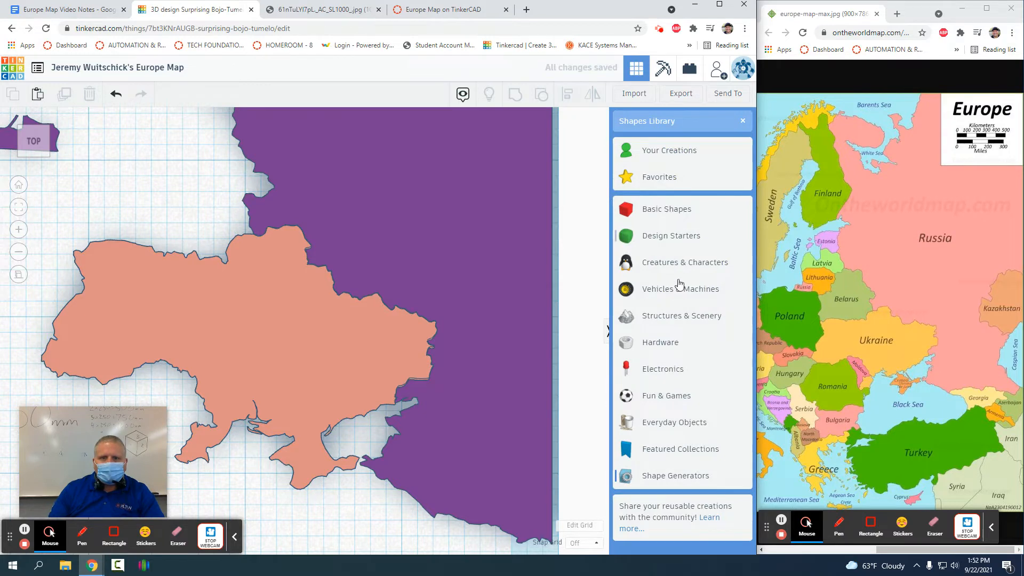
click(652, 209)
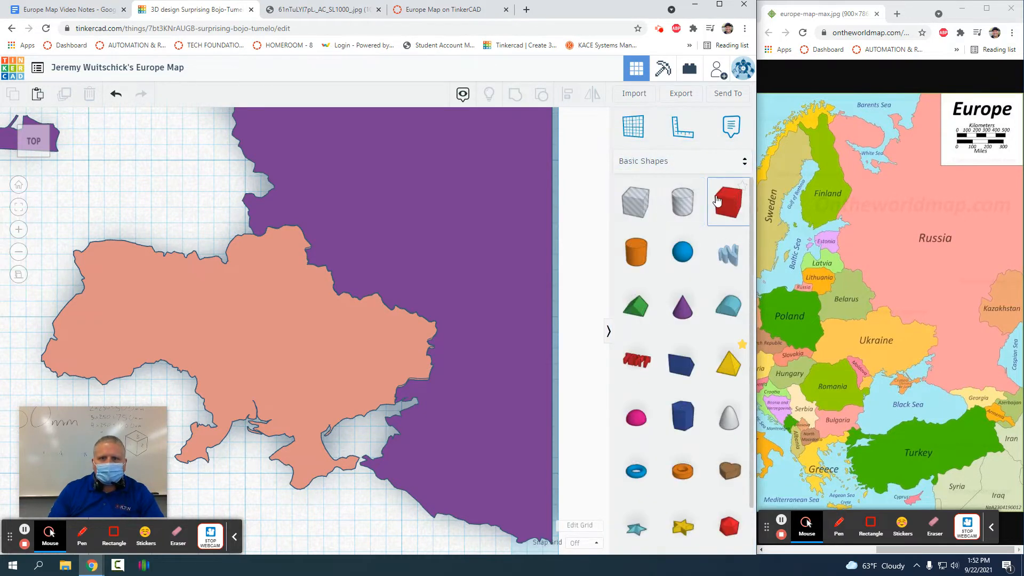
drag(637, 360, 210, 323)
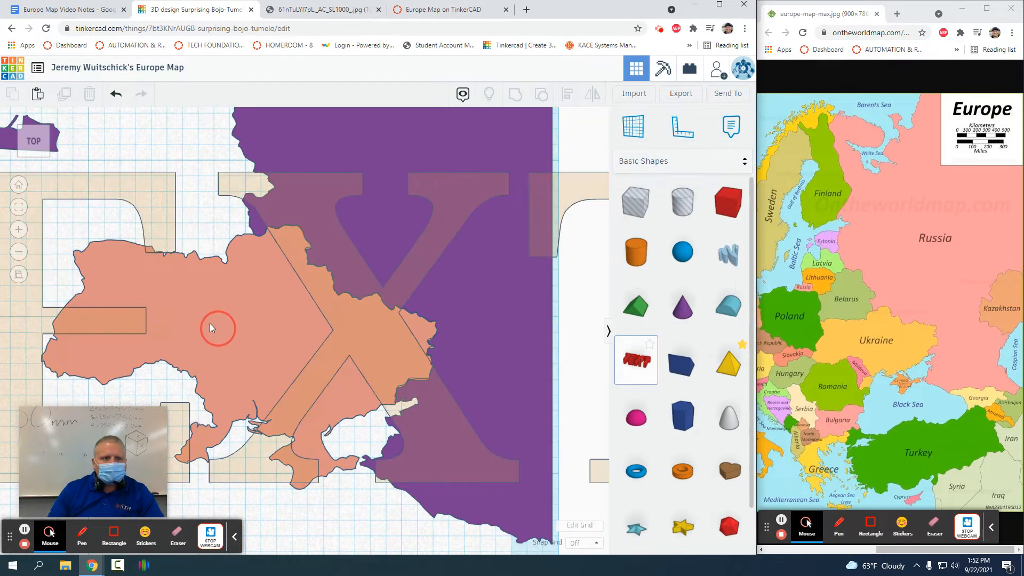
click(209, 322)
scroll(245, 297, down, 5)
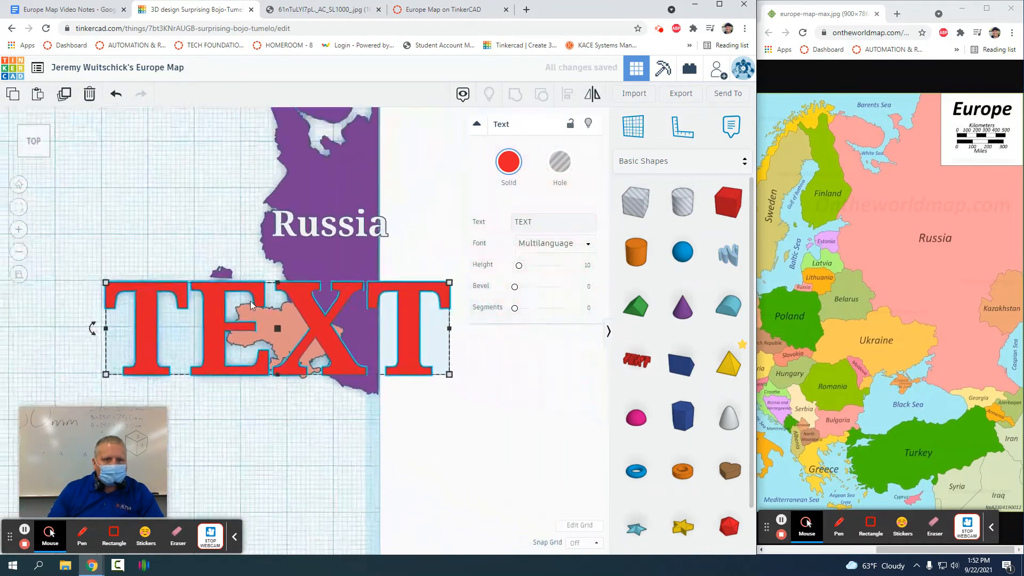
scroll(250, 300, down, 3)
Step: Change the text shape's wording from TEXT to 'Ukraine'
click(552, 221)
key(BackSpace)
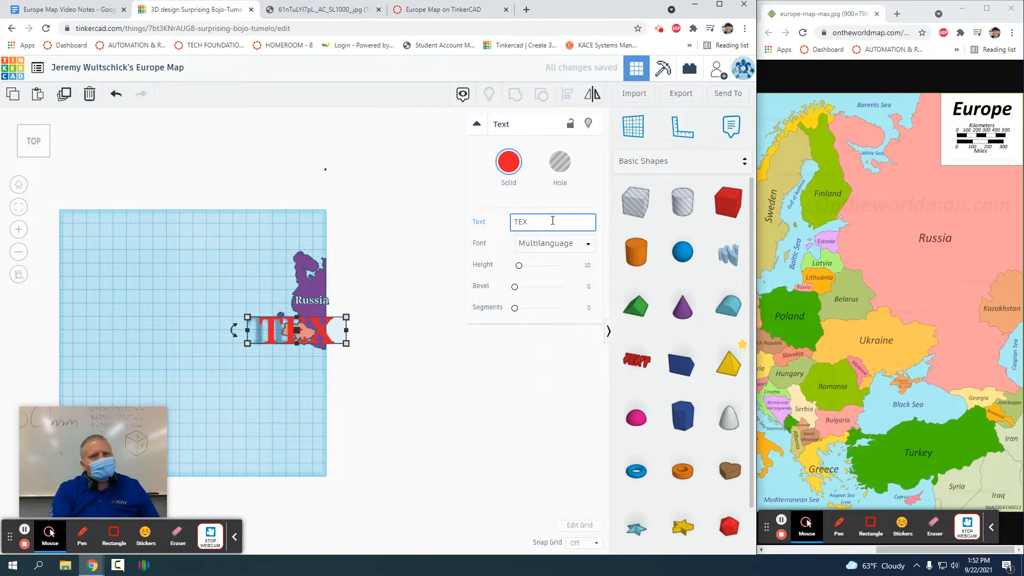
key(BackSpace)
key(BackSpace)
text(U)
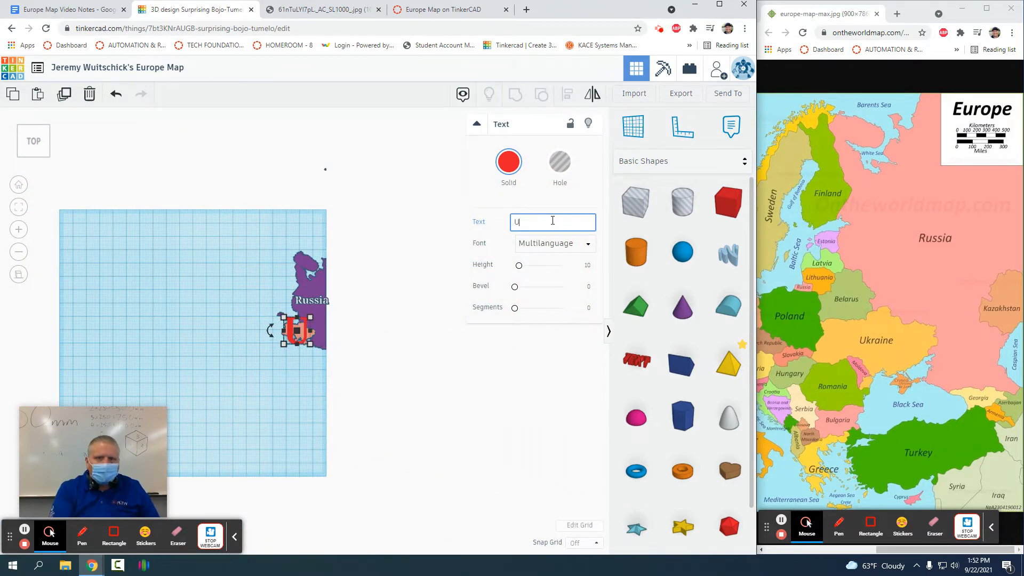
text(kr)
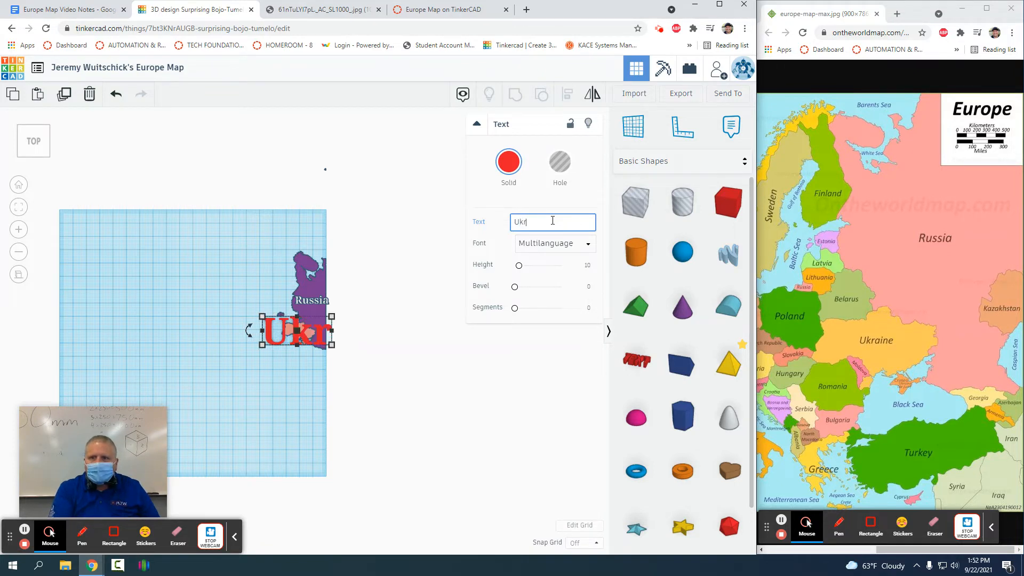
text(aine)
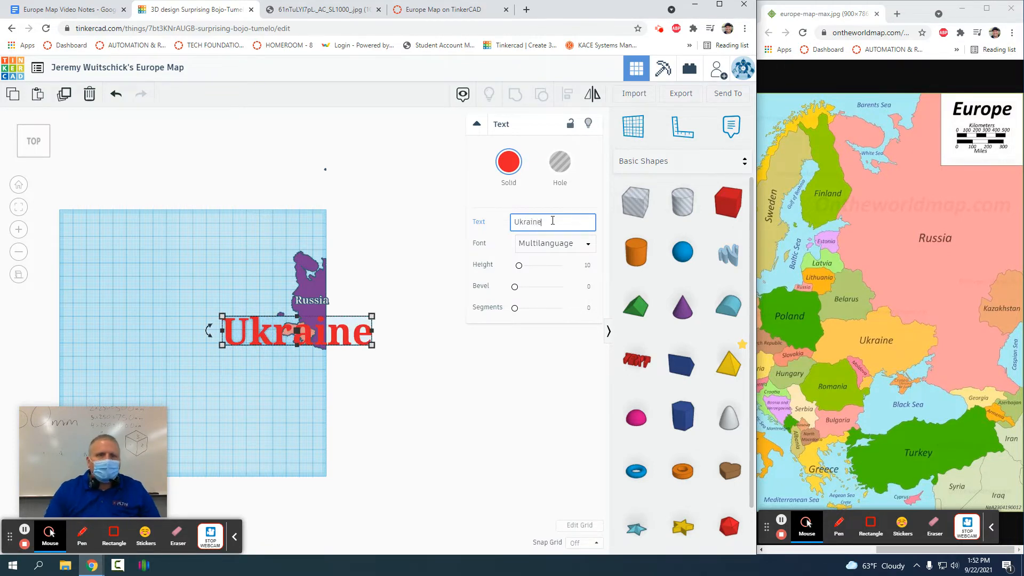
Step: Colour the Ukraine label white
click(508, 161)
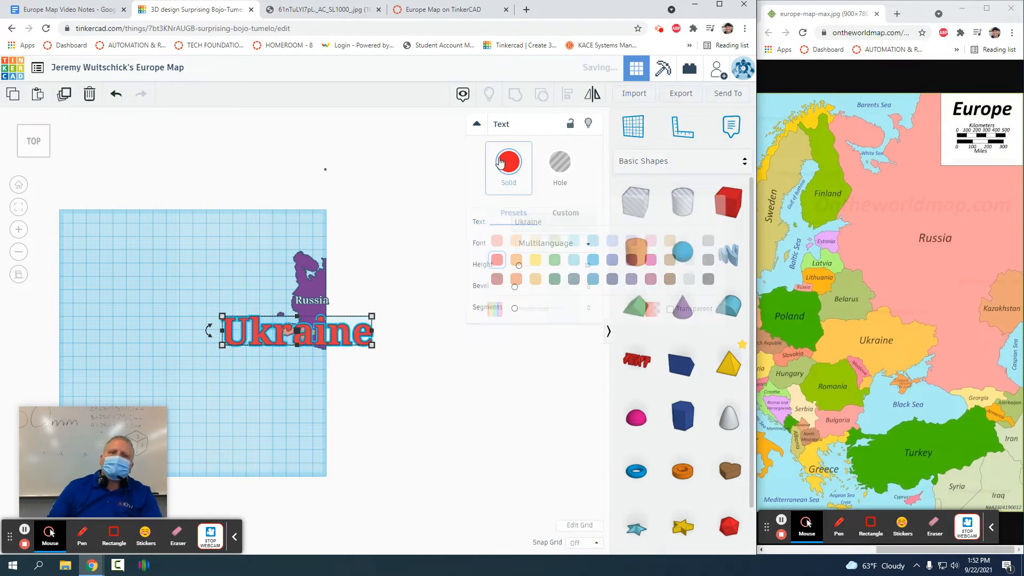
click(689, 241)
scroll(245, 324, up, 5)
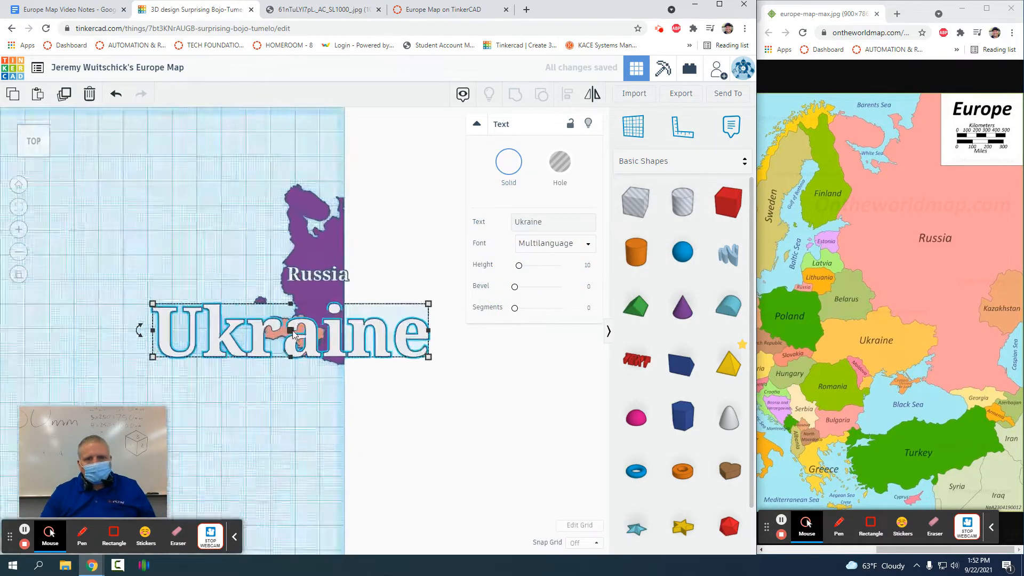
scroll(306, 340, down, 5)
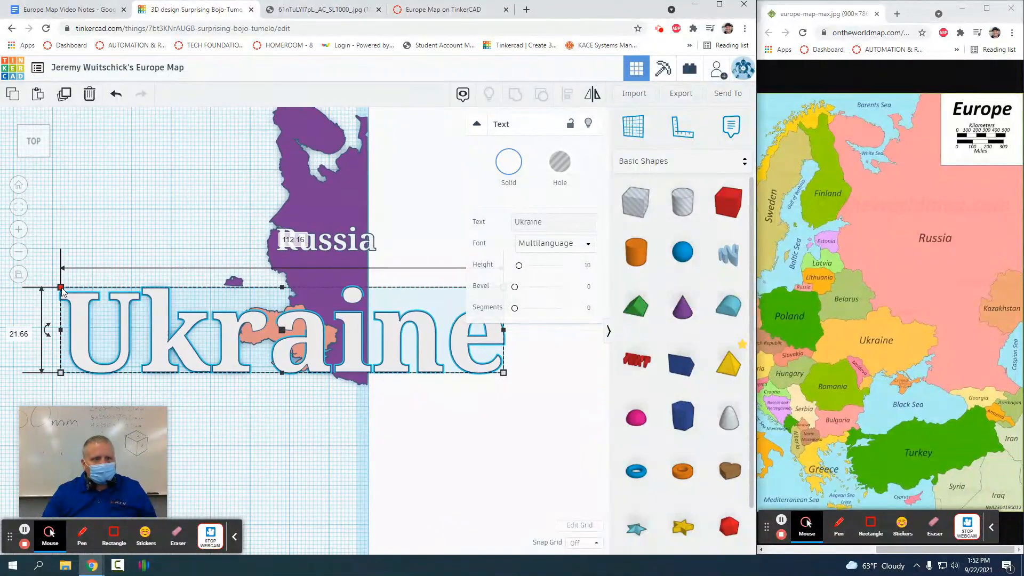
Step: Scale the Ukraine label down to fit within the country
drag(61, 290, 245, 389)
click(438, 377)
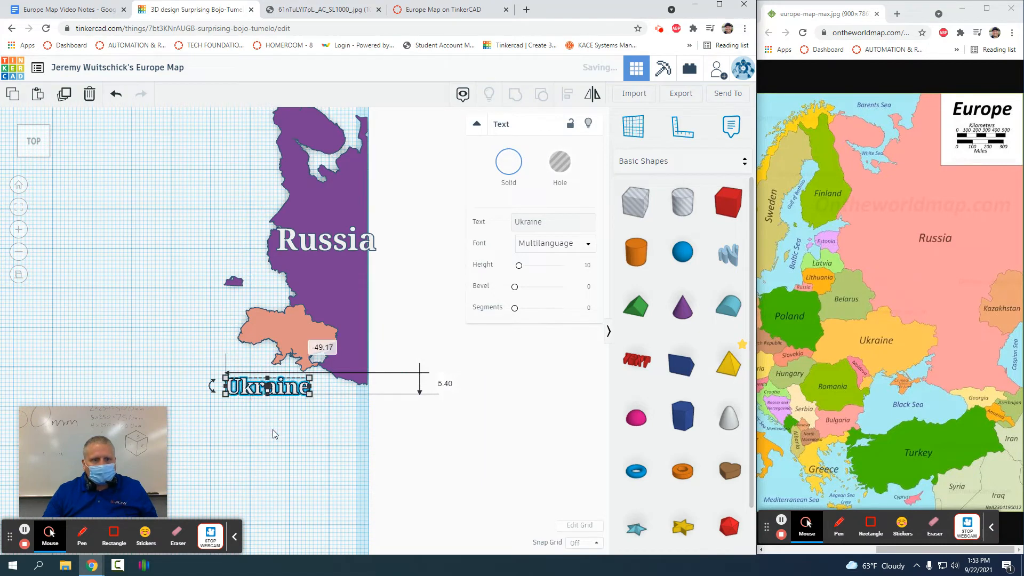
right_drag(302, 439, 256, 311)
scroll(256, 310, up, 2)
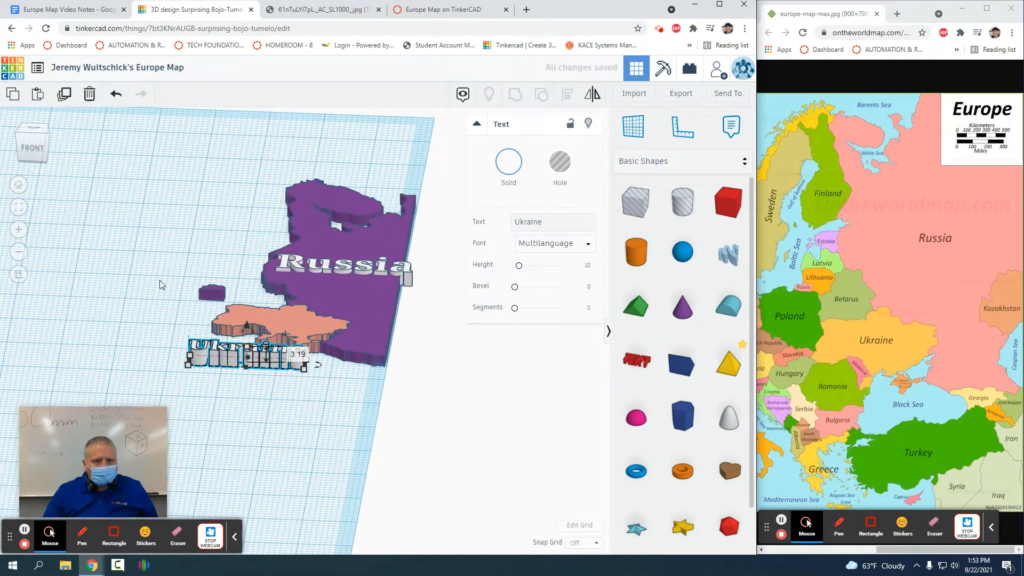
Step: In Top view, centre the label on the Ukraine shape and select both
click(33, 129)
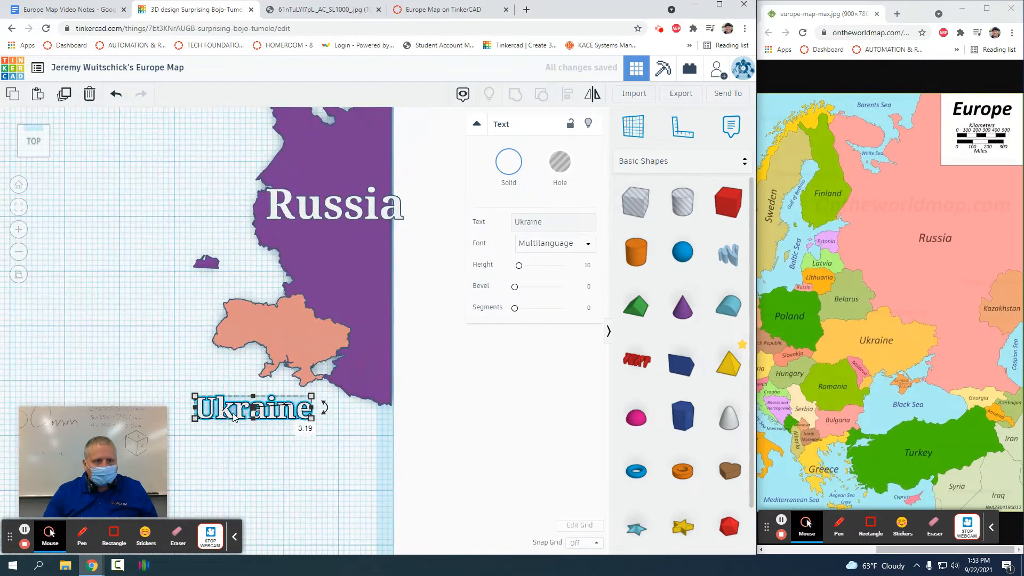
drag(221, 411, 249, 333)
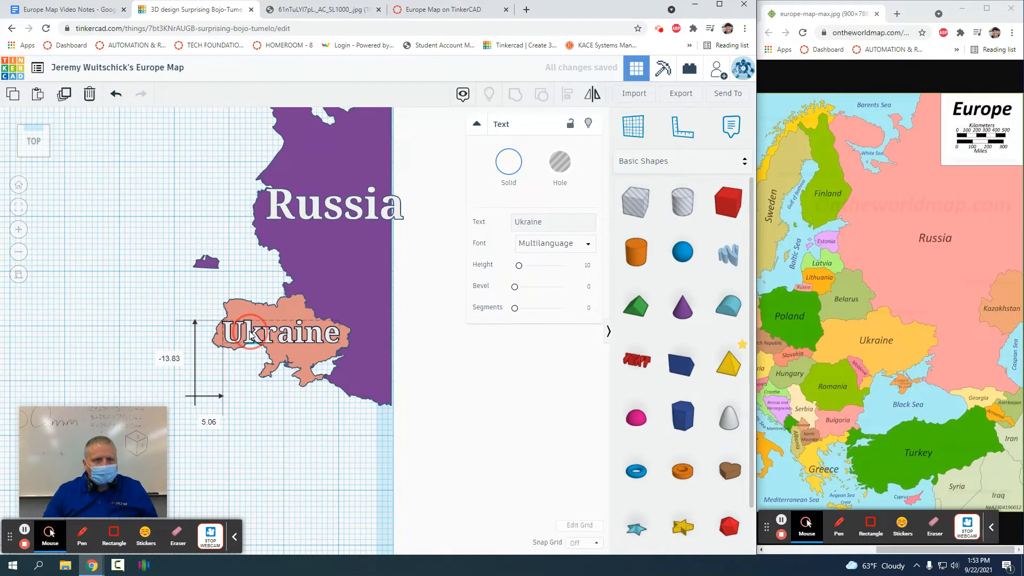
drag(188, 288, 269, 406)
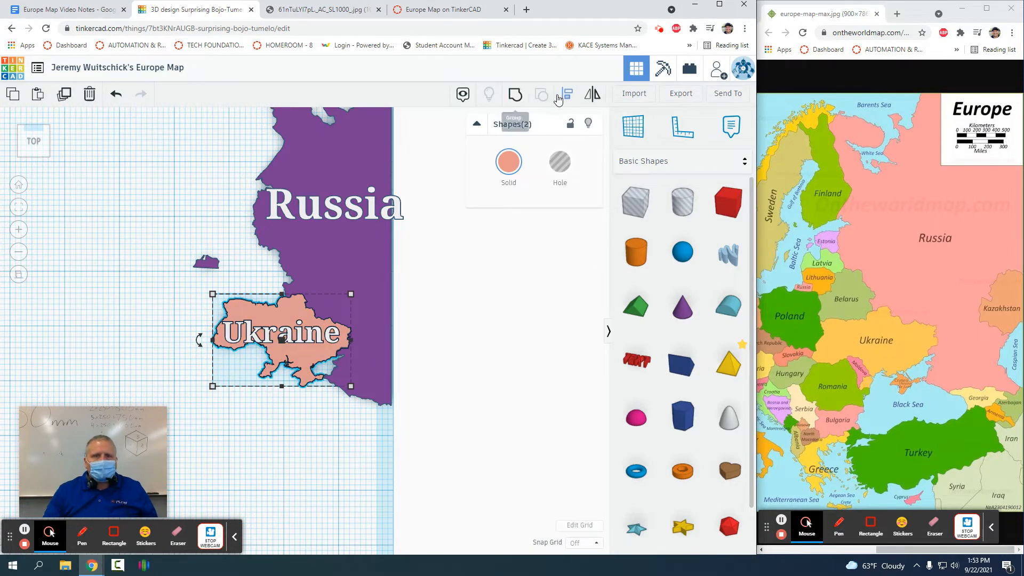
Step: Place a duplicate Ukraine piece to the west, lock the original with its label, and select the copy
click(63, 95)
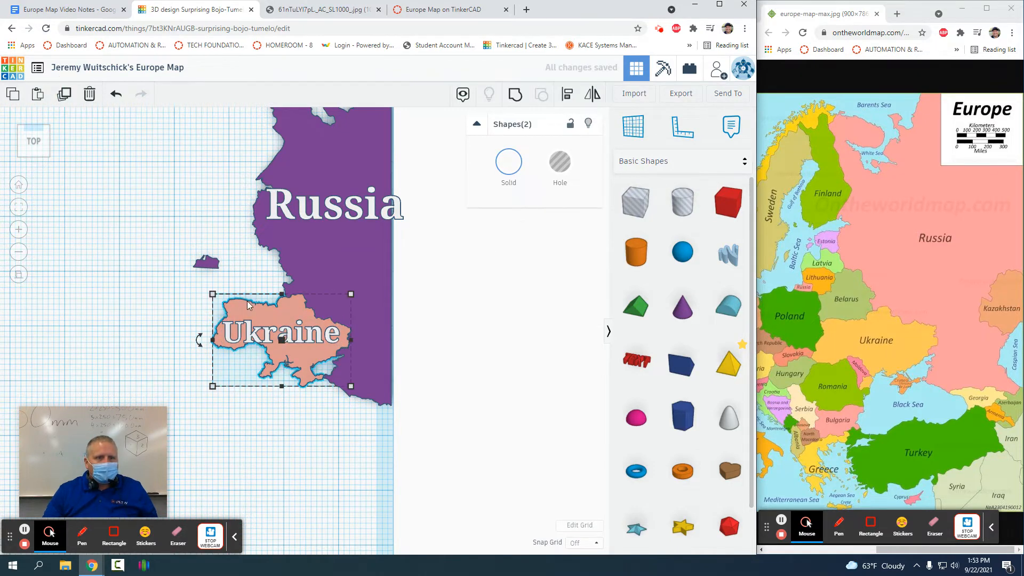
drag(247, 312, 94, 299)
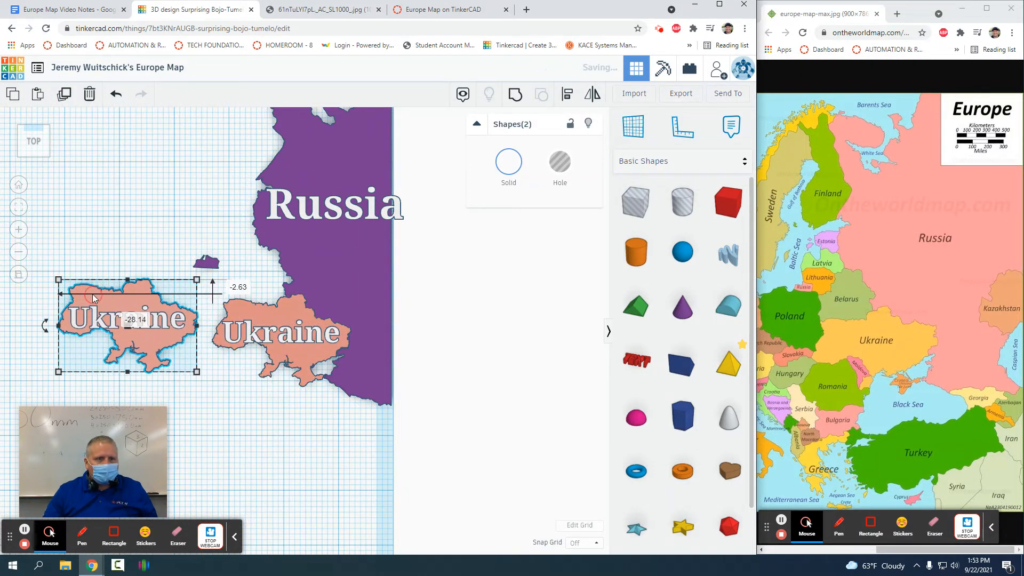
drag(261, 274, 275, 395)
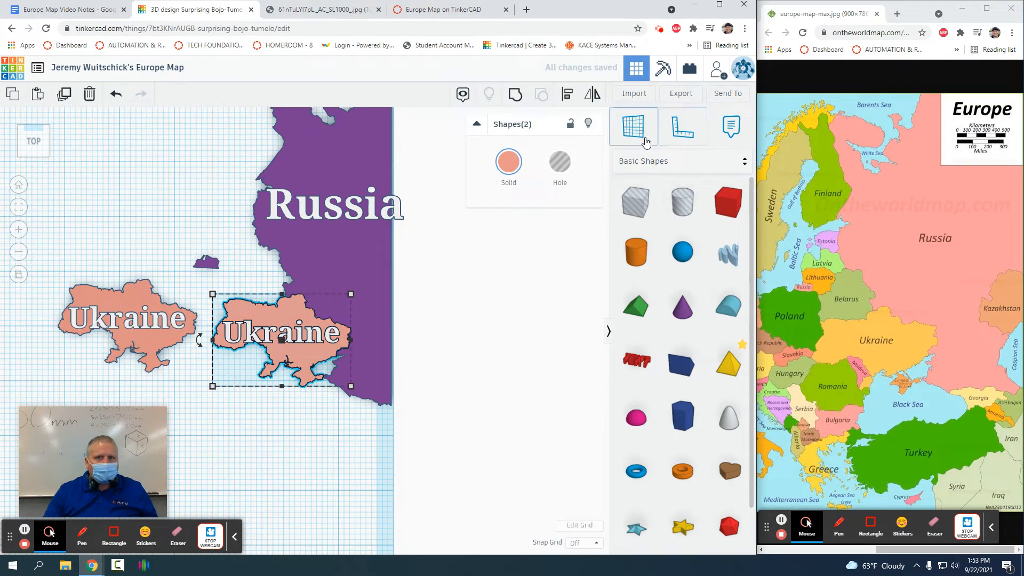
click(571, 127)
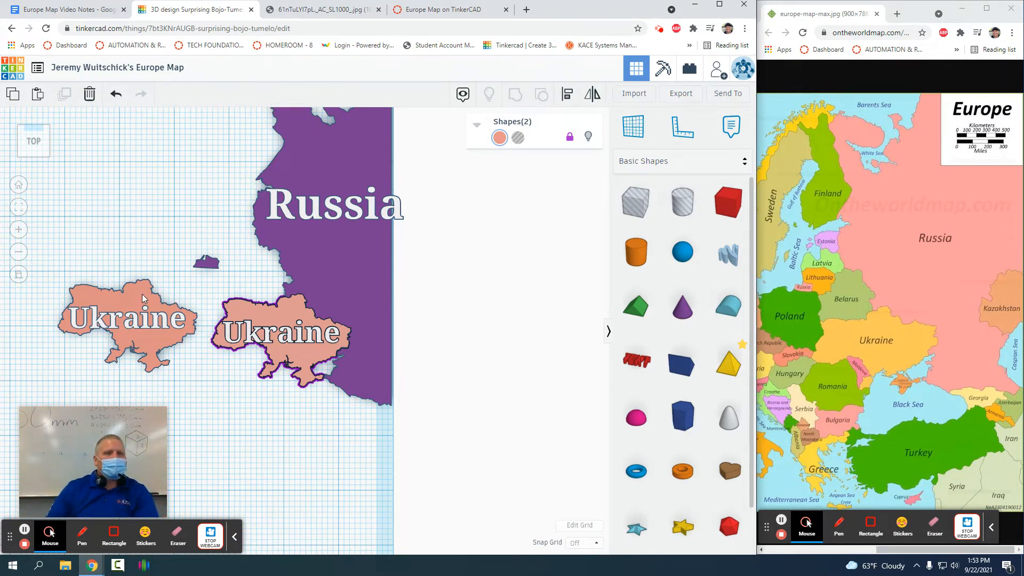
click(120, 296)
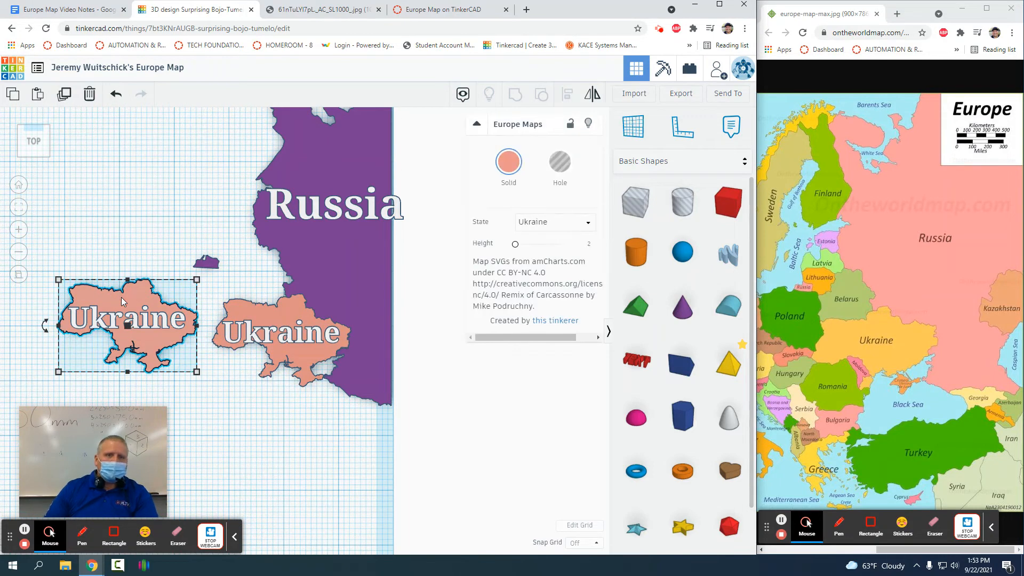
click(576, 224)
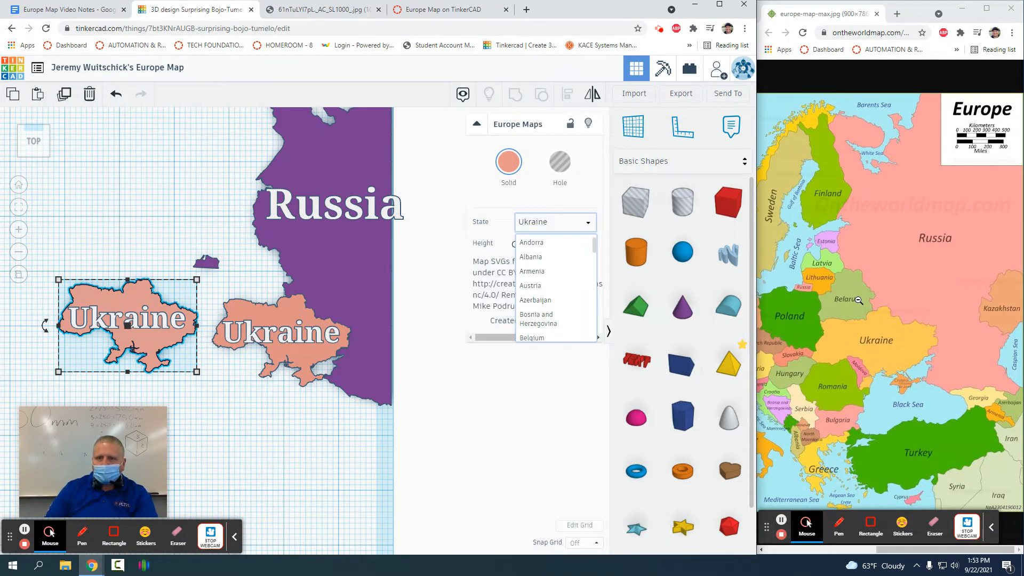
Step: Set the spare copy's State to Belarus, undoing stray resizes, and place it below Ukraine
scroll(554, 267, down, 2)
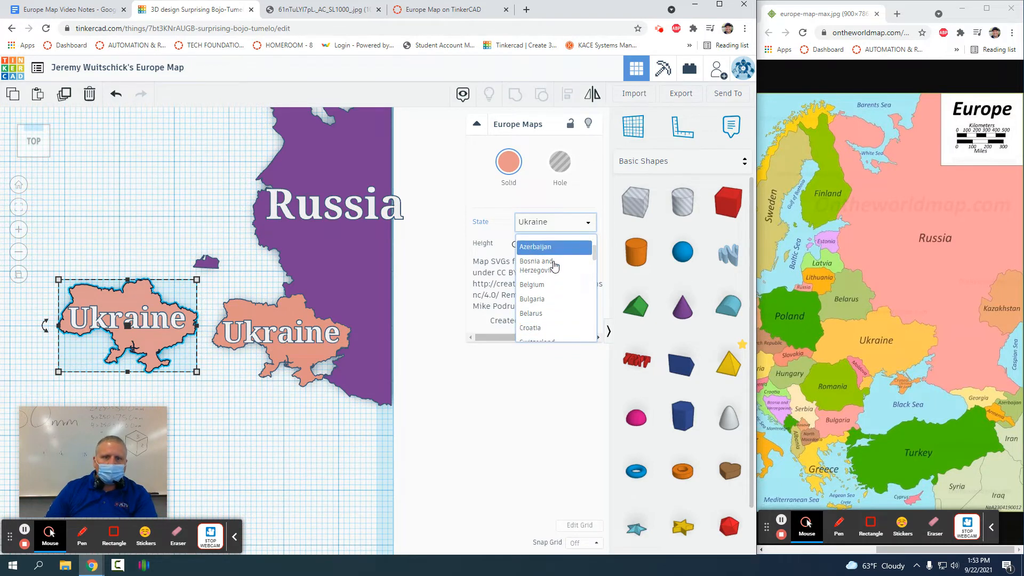
click(542, 314)
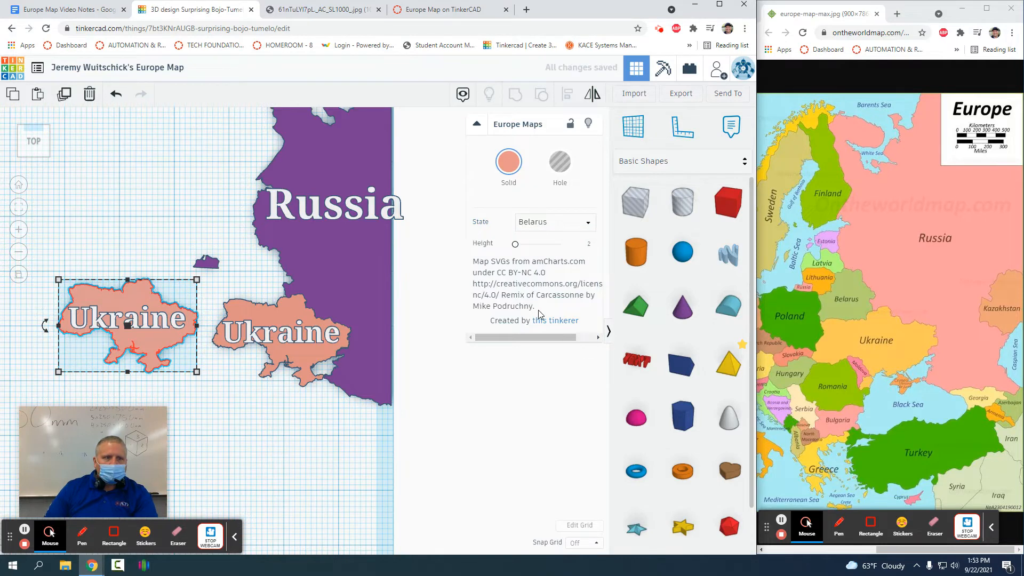
drag(128, 303, 128, 238)
key(ctrl+z)
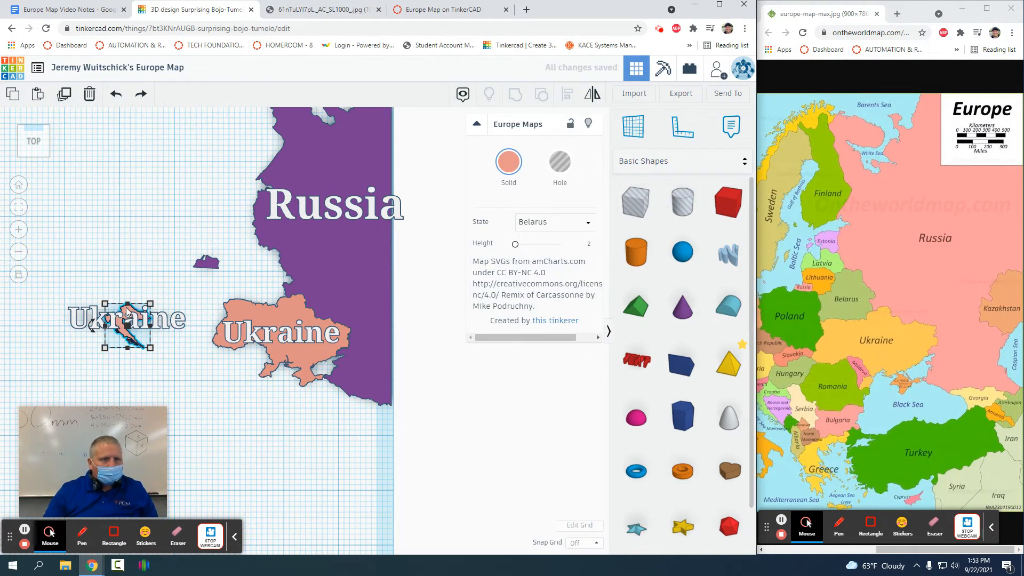
drag(130, 313, 142, 274)
key(ctrl+z)
drag(128, 336, 196, 389)
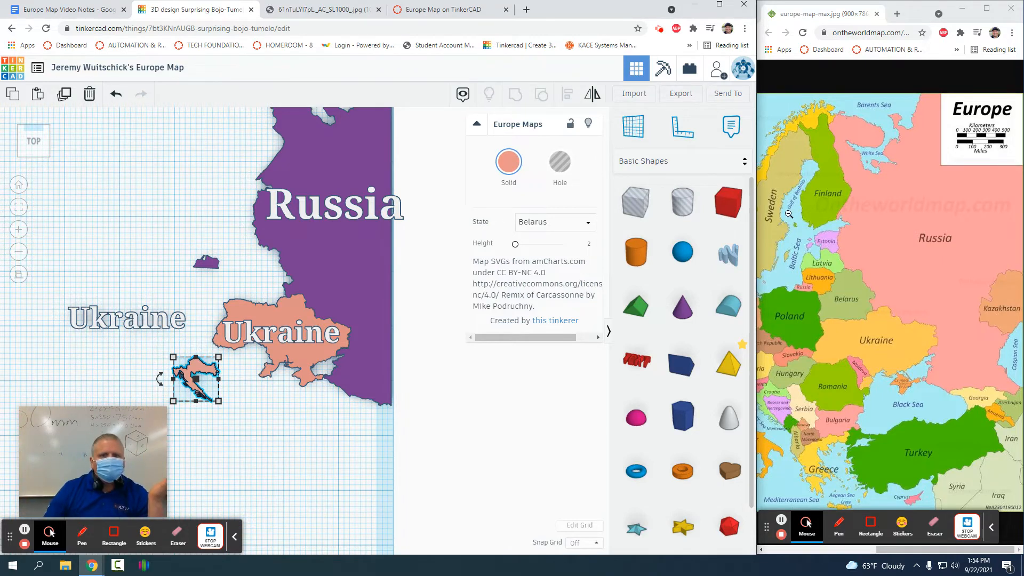
click(552, 222)
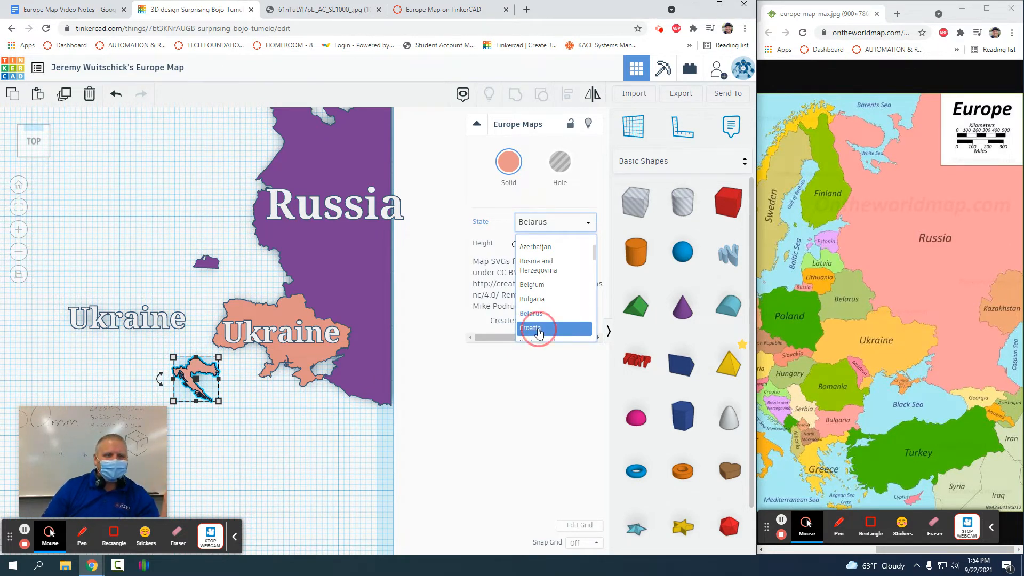
click(539, 329)
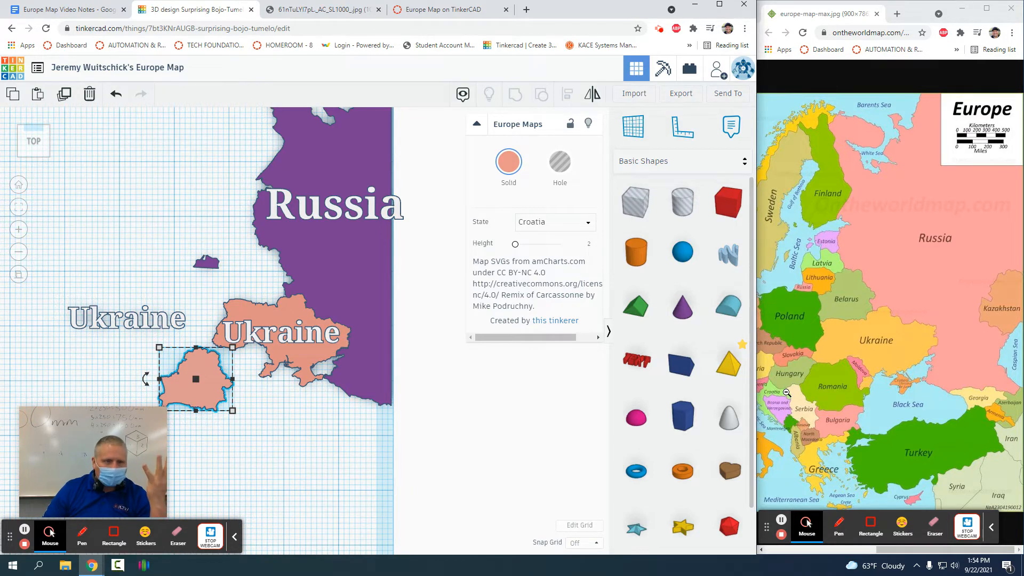
Step: Change the spare label's text from 'Ukraine' to 'Belarus'
click(145, 312)
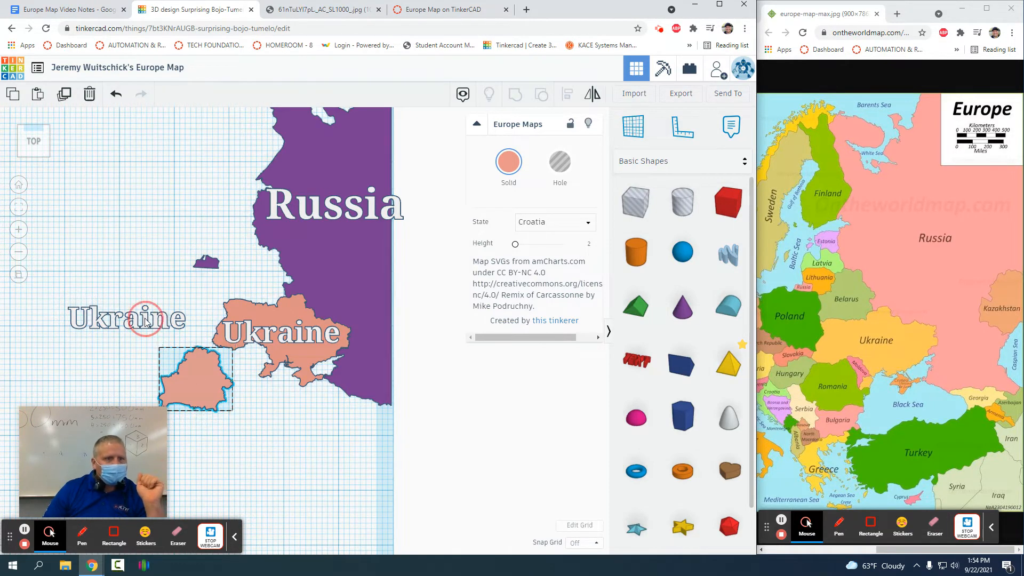
click(559, 224)
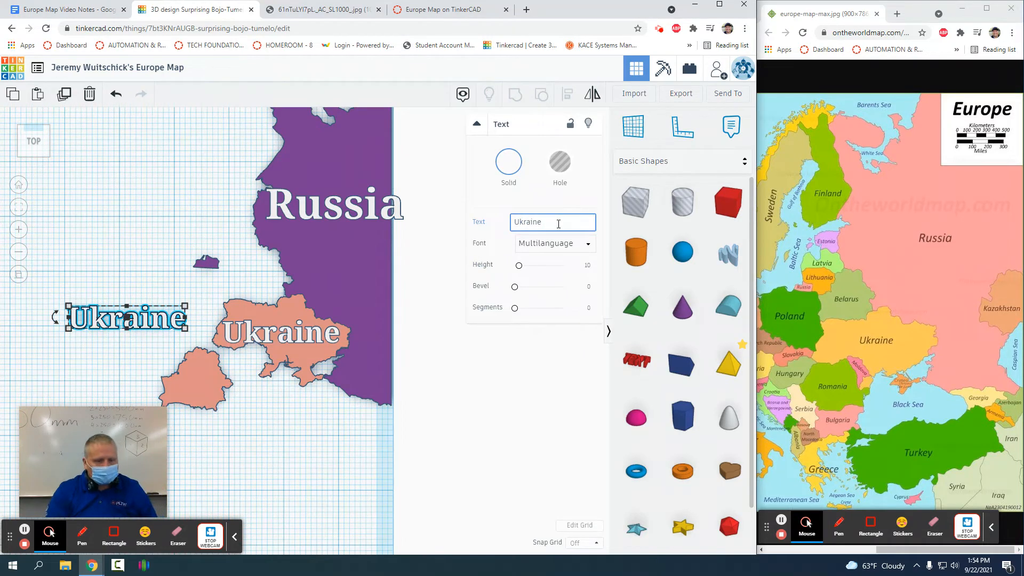
key(BackSpace)
key(BackSpace)
key(BackSpace)
key(BackSpace)
key(BackSpace)
key(BackSpace)
key(BackSpace)
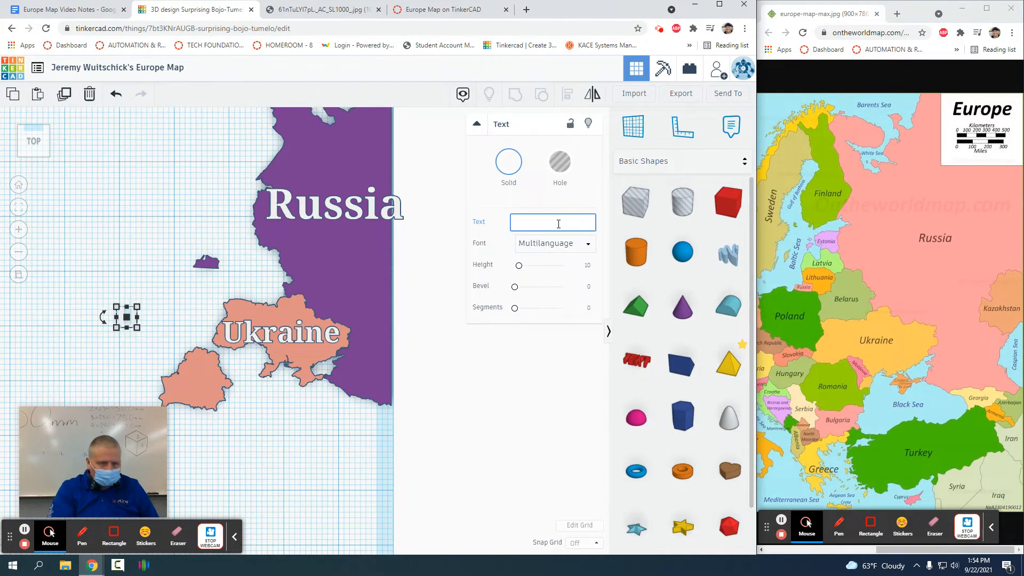
text(Bel)
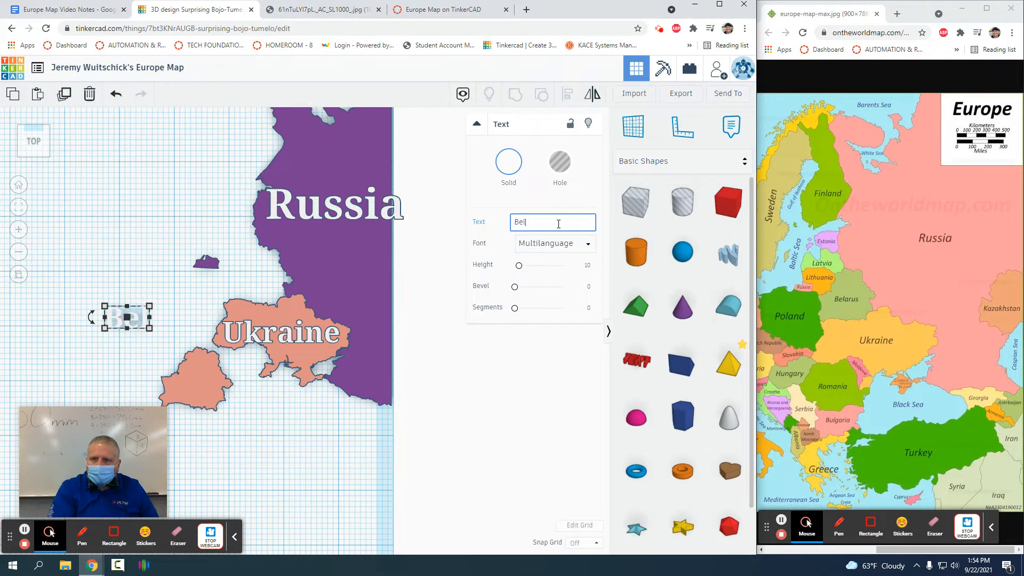
text(arus)
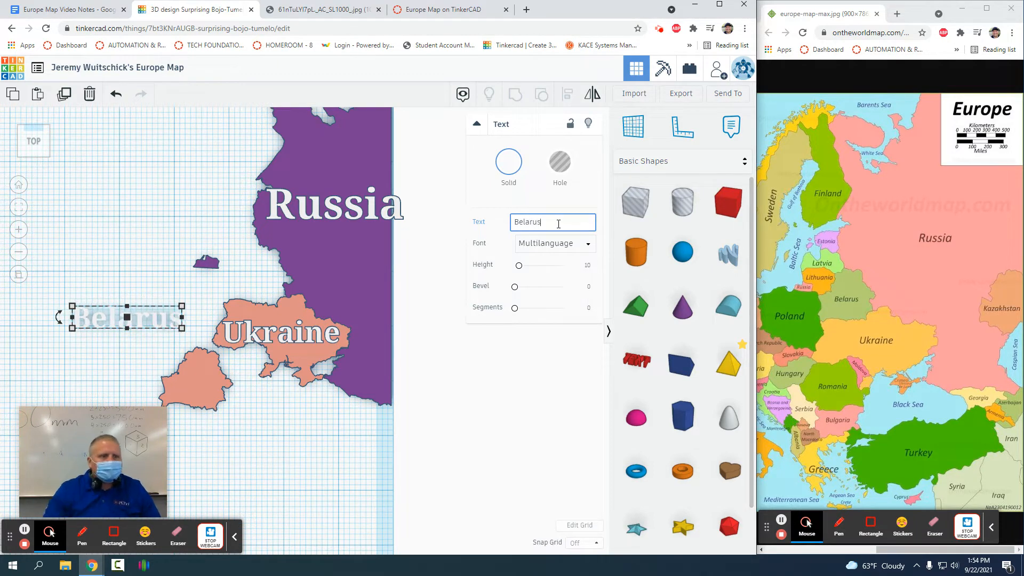
click(143, 323)
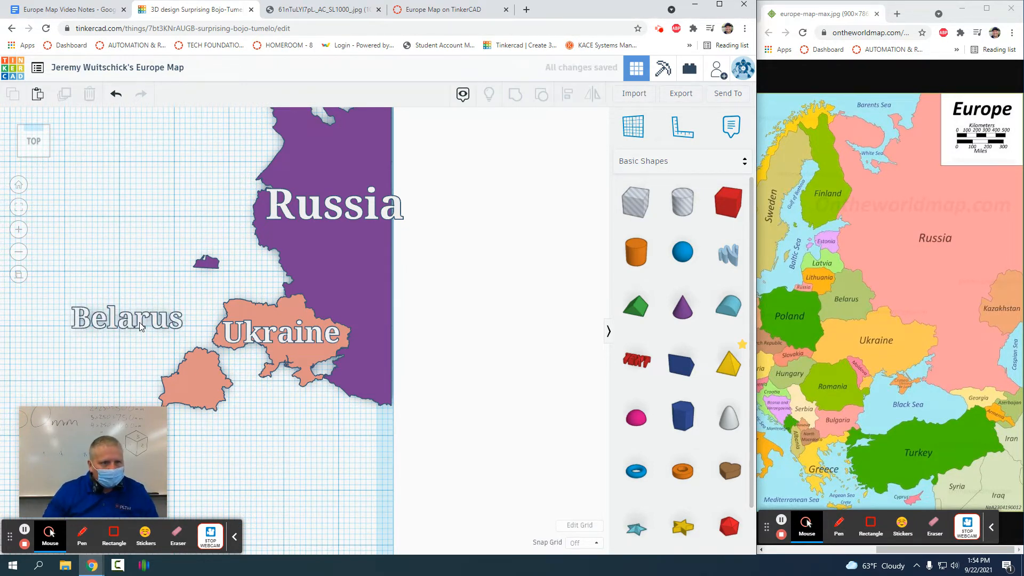
Step: Shrink the Belarus label, move it onto Belarus, and raise it above the surface
drag(182, 307, 139, 315)
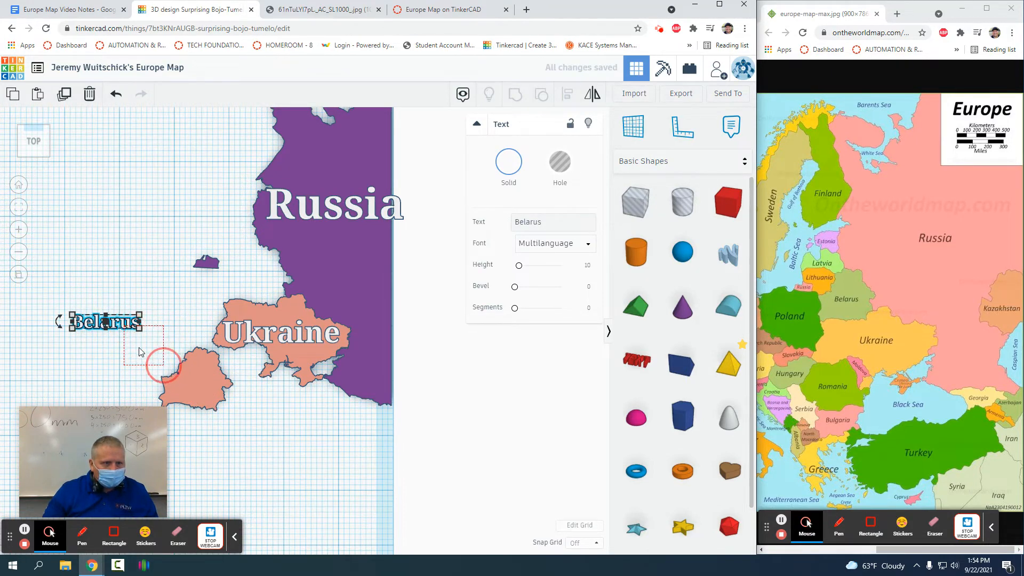
drag(123, 328, 176, 367)
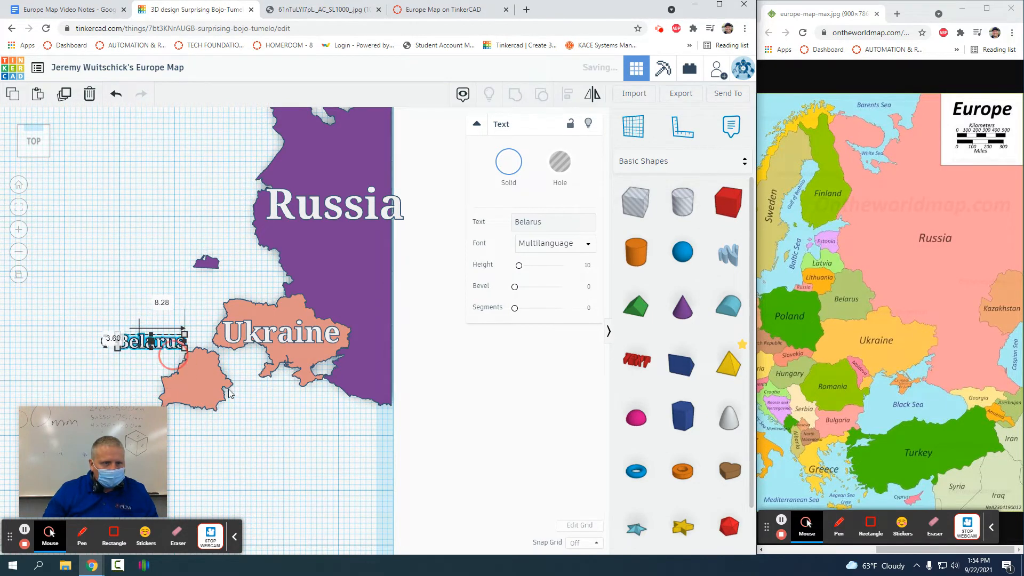
right_drag(176, 367, 151, 308)
drag(151, 308, 171, 331)
click(177, 236)
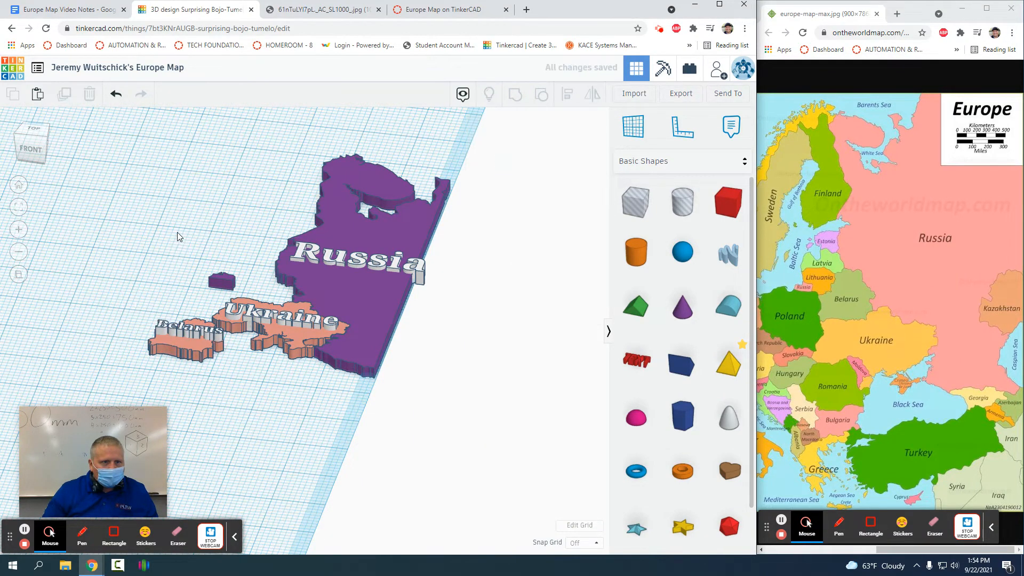
click(43, 128)
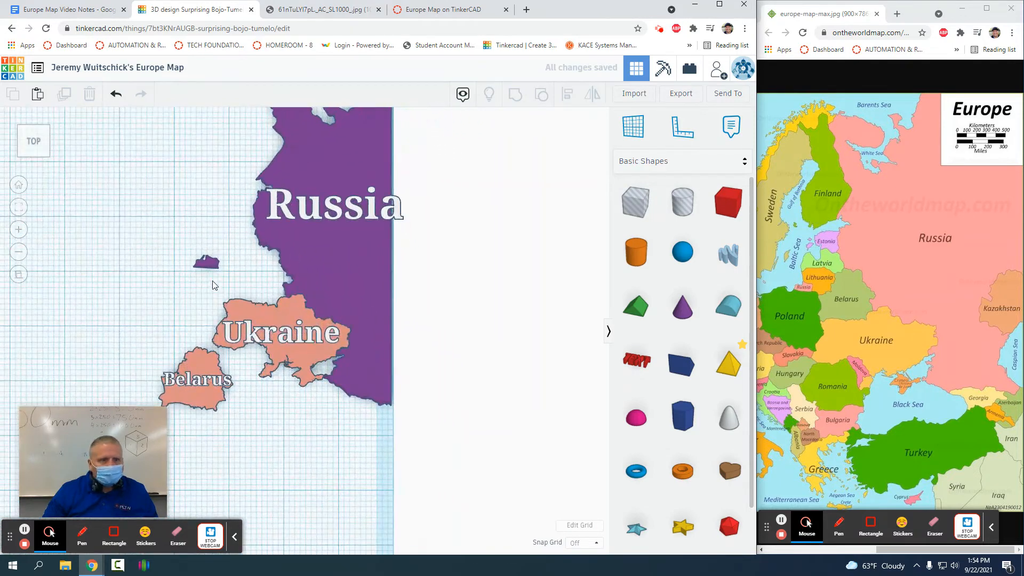
Step: Colour the Belarus shape red
click(194, 364)
click(553, 222)
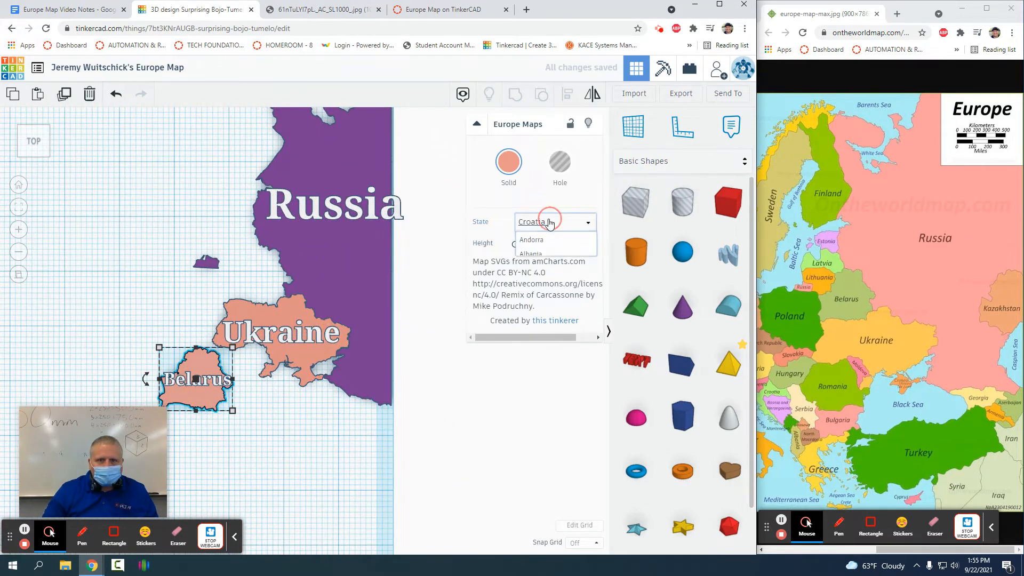
click(511, 170)
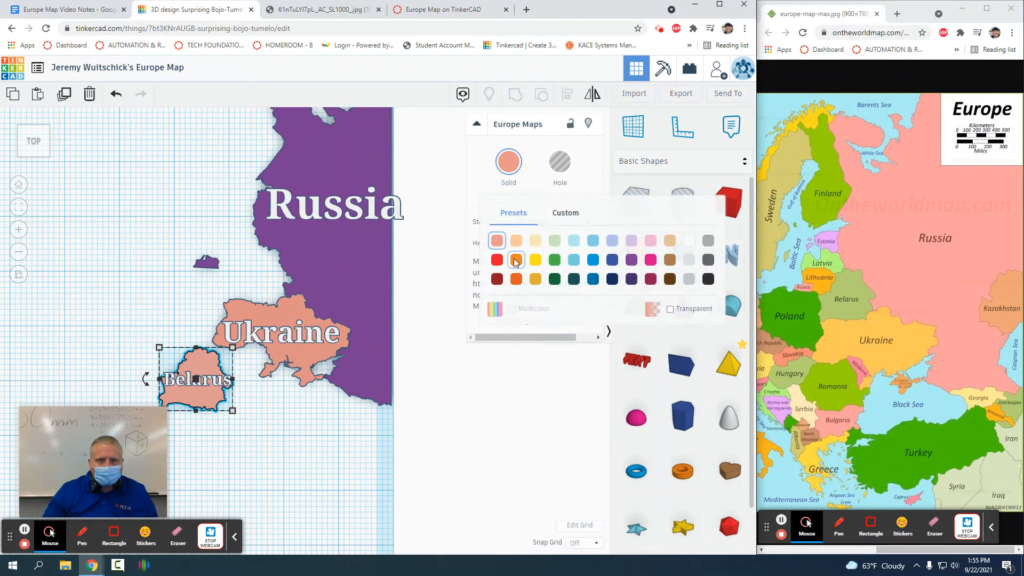
click(497, 260)
click(172, 326)
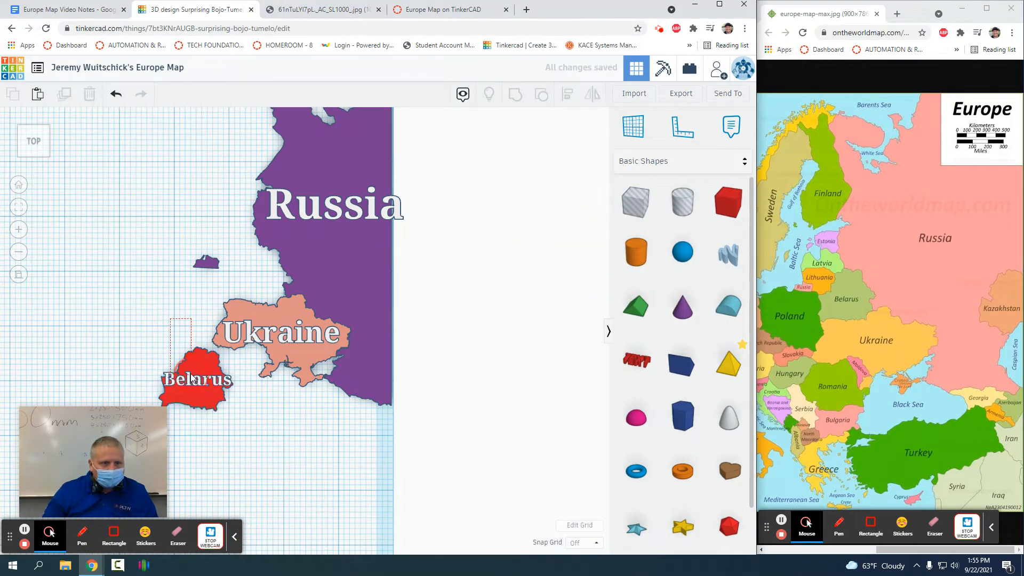
Step: Move Belarus with its label up against Ukraine's northern border
click(209, 368)
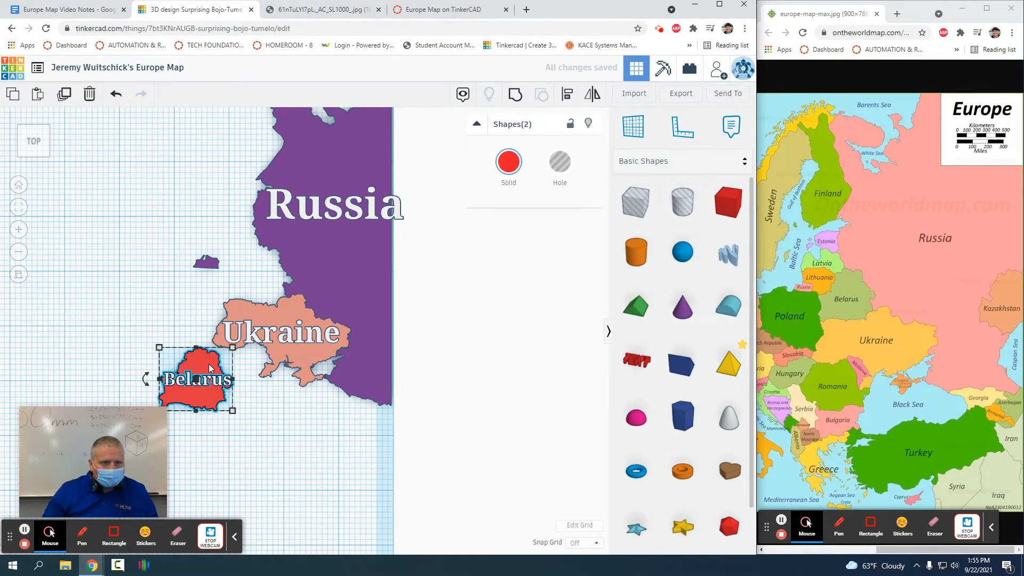
drag(207, 358, 264, 258)
scroll(261, 240, up, 3)
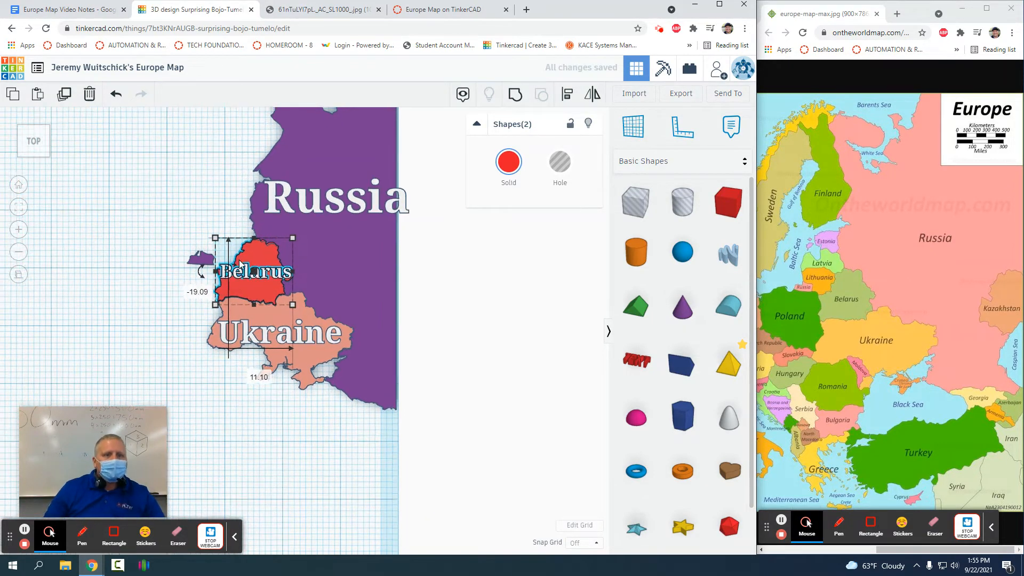
scroll(261, 233, up, 5)
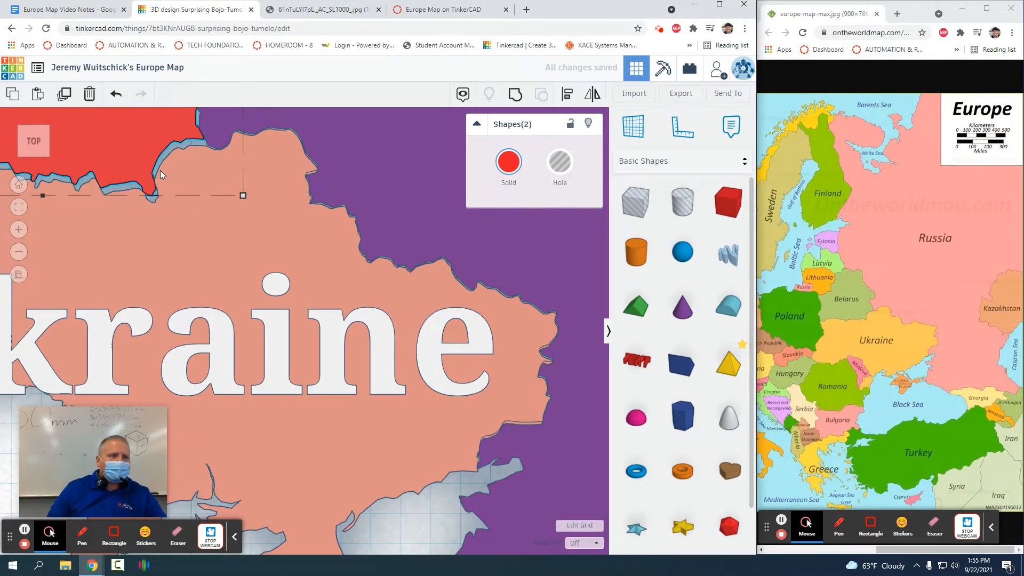
middle_drag(196, 141, 566, 452)
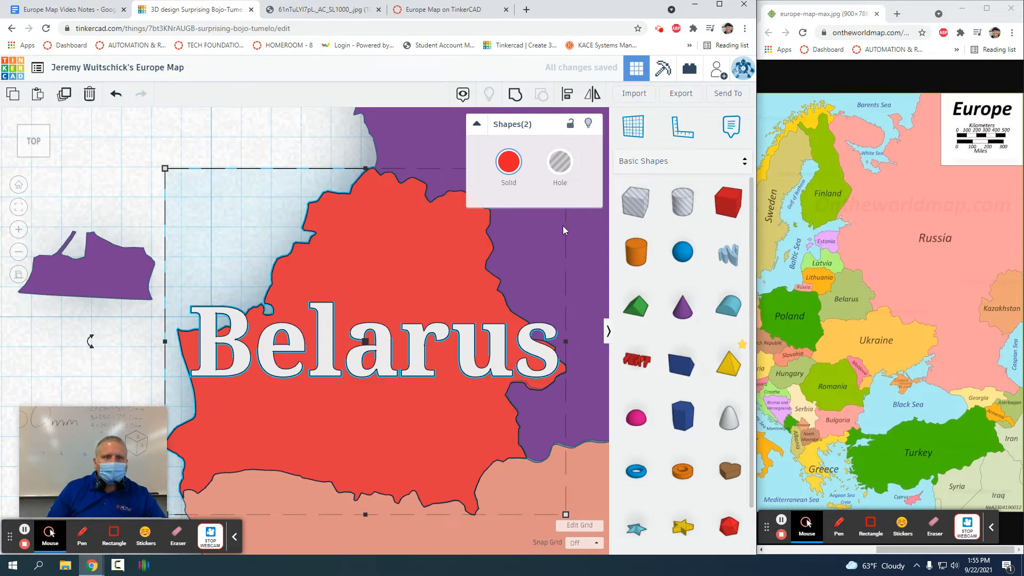
scroll(343, 238, down, 5)
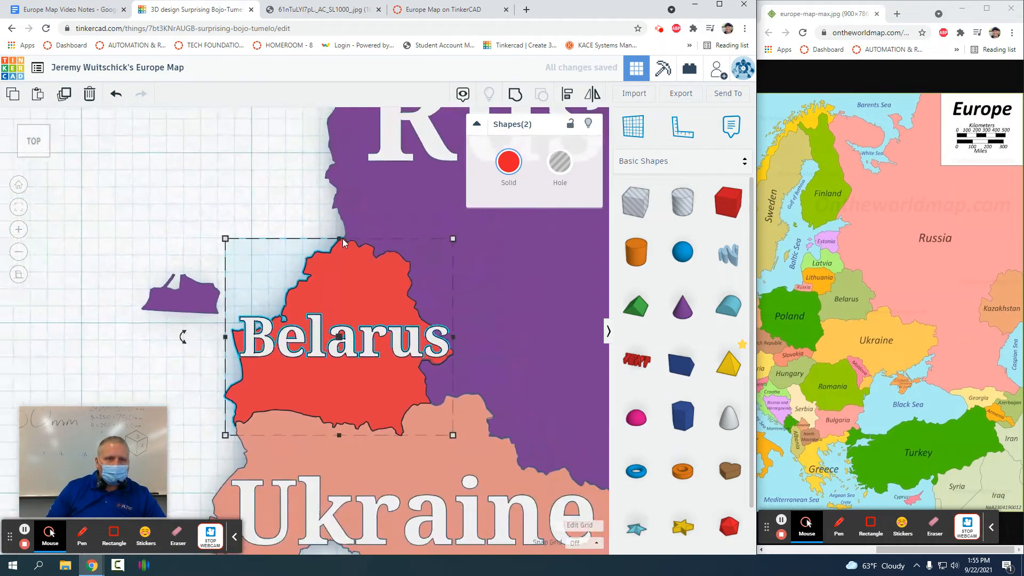
Step: Duplicate Belarus and its label and place the copy up and left
drag(270, 228, 303, 366)
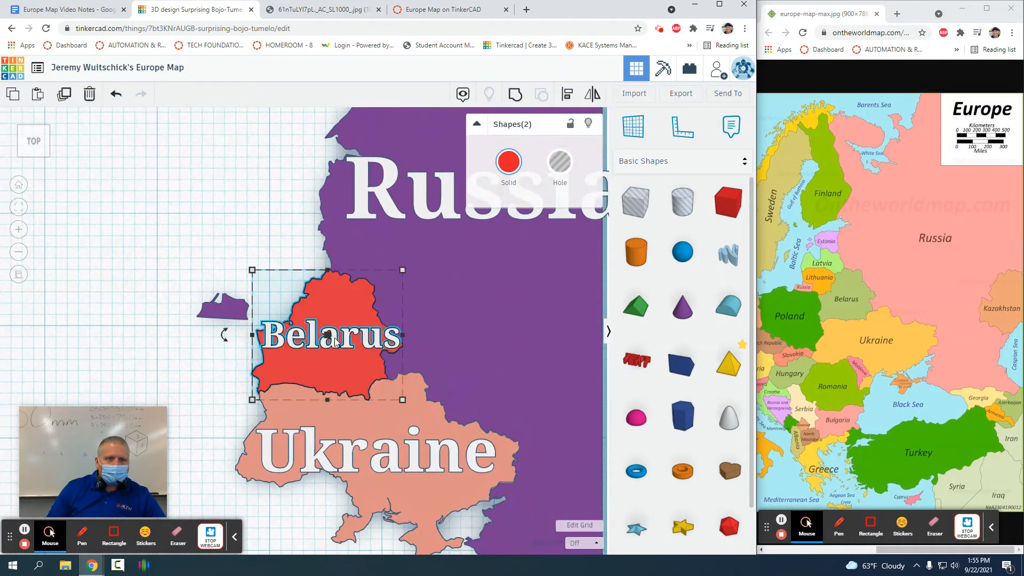
click(66, 96)
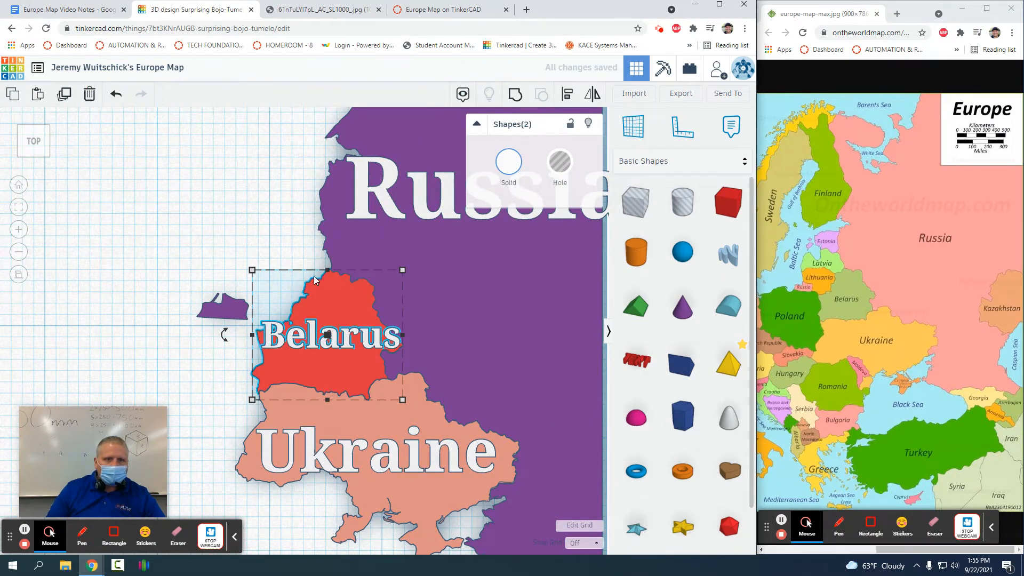
drag(324, 297, 238, 189)
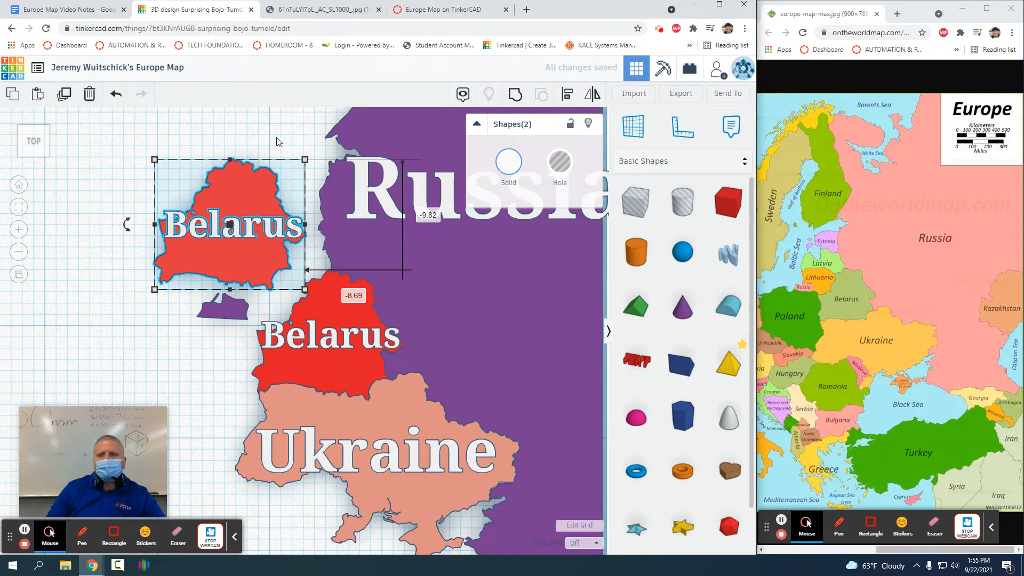
Step: Set the copied shape's State to Latvia
click(278, 141)
click(248, 193)
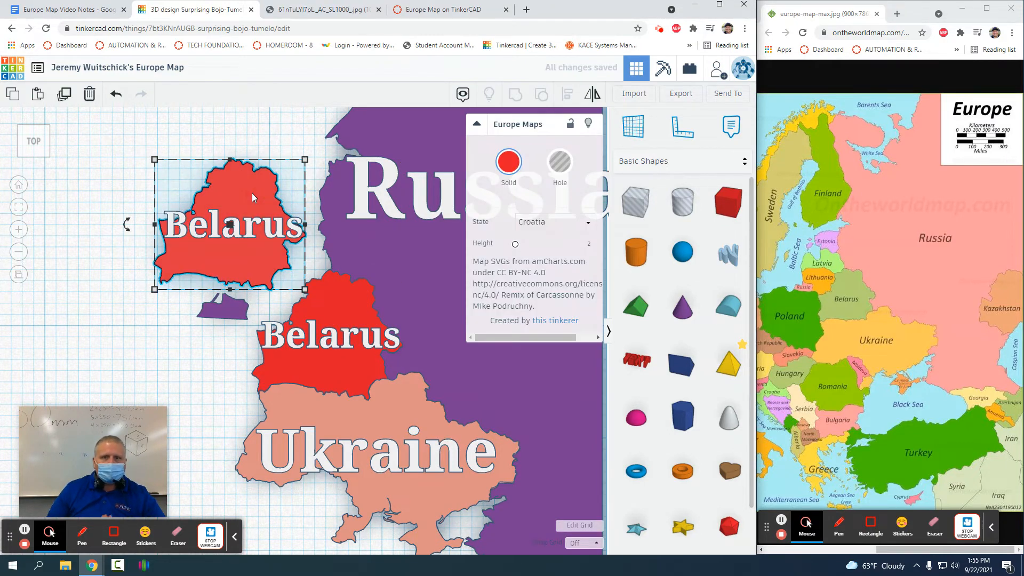
click(559, 223)
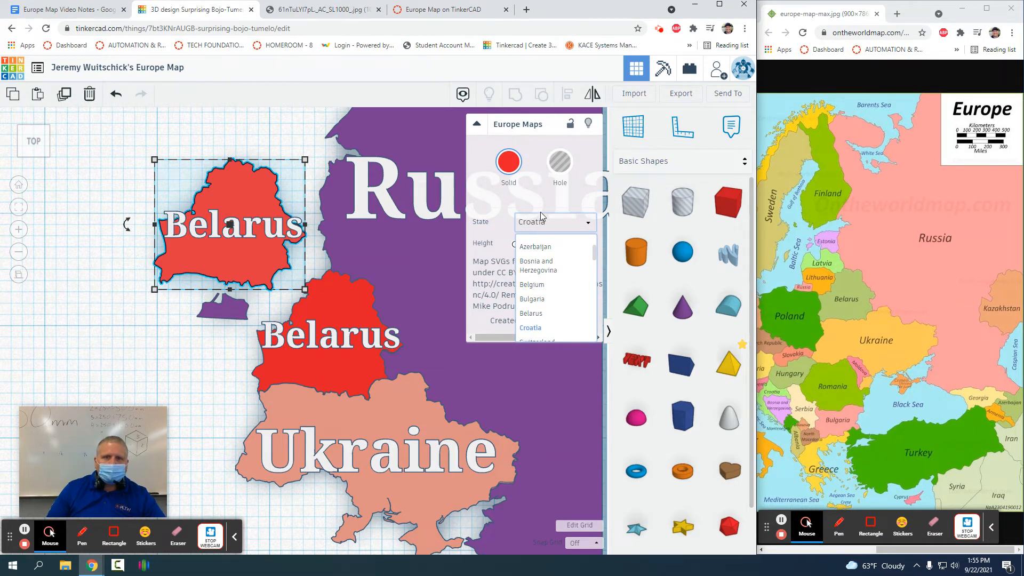
scroll(556, 288, down, 3)
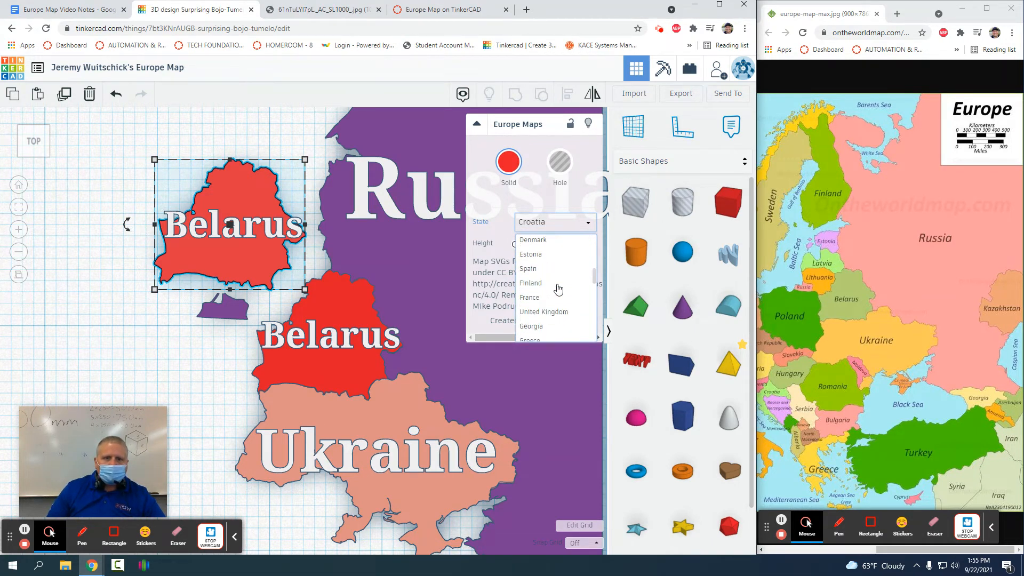
scroll(558, 289, down, 1)
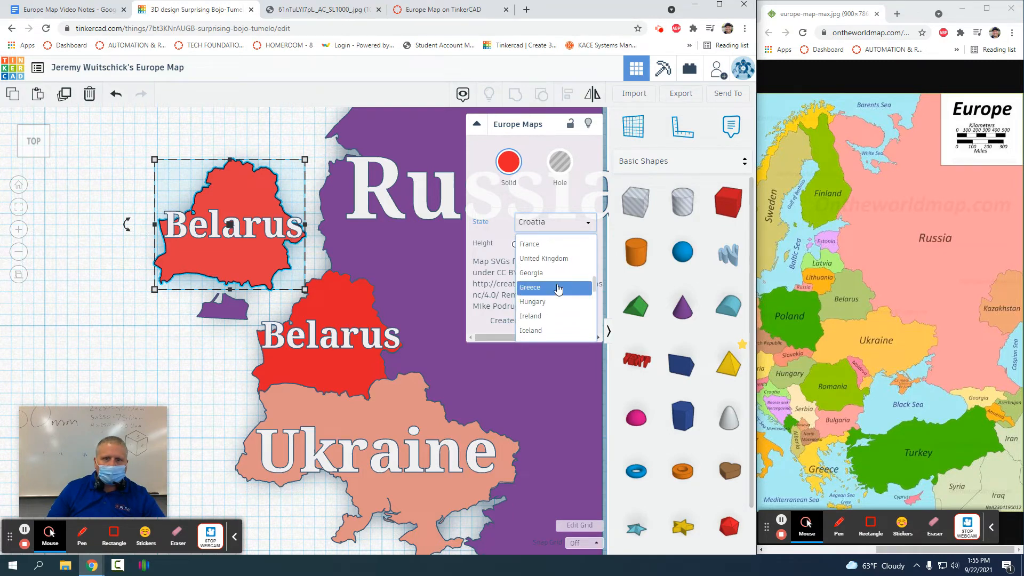
scroll(558, 288, down, 3)
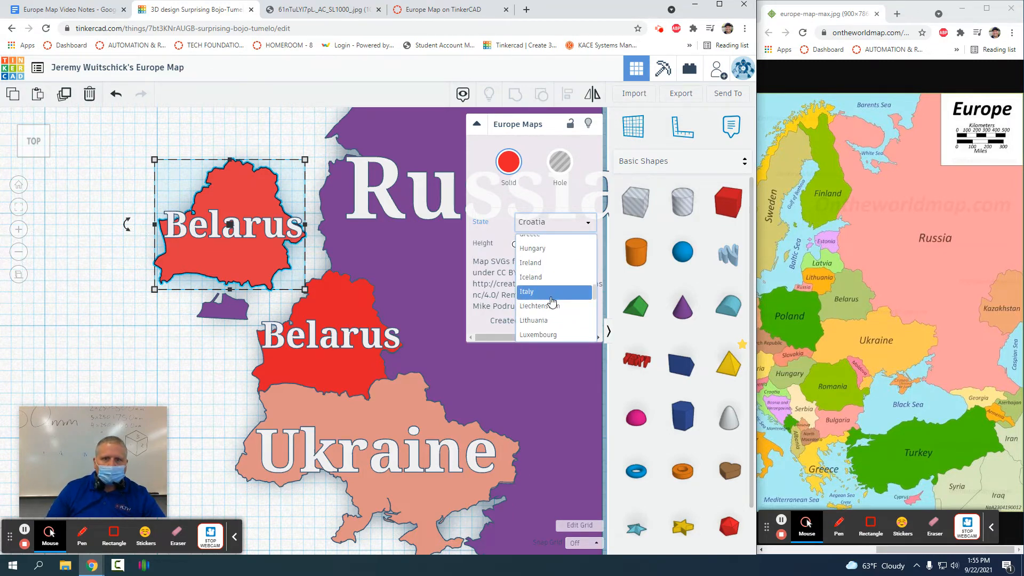
click(555, 297)
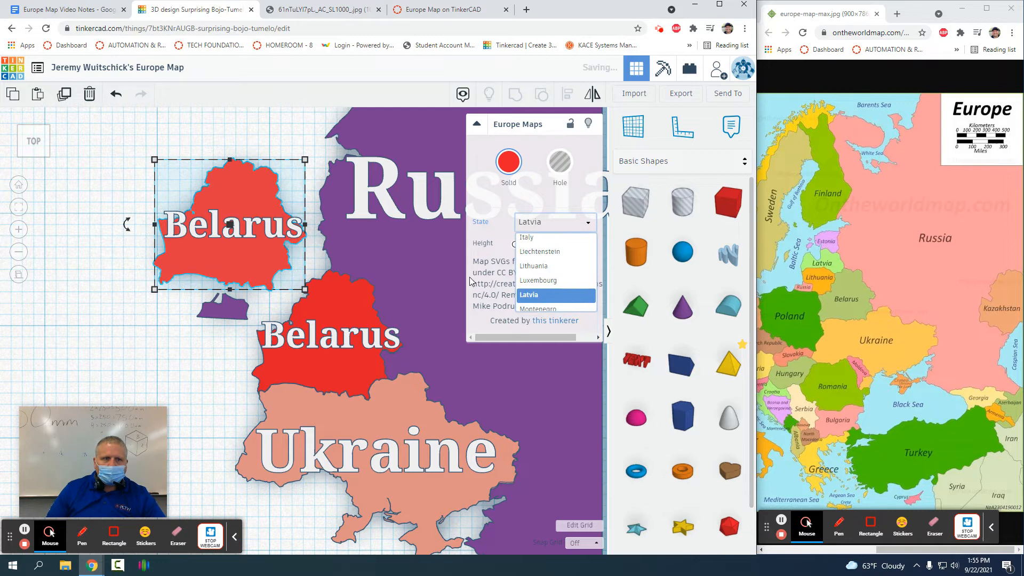
Step: Change the copy's label text from 'Belarus' to 'Latvia'
click(270, 231)
click(557, 221)
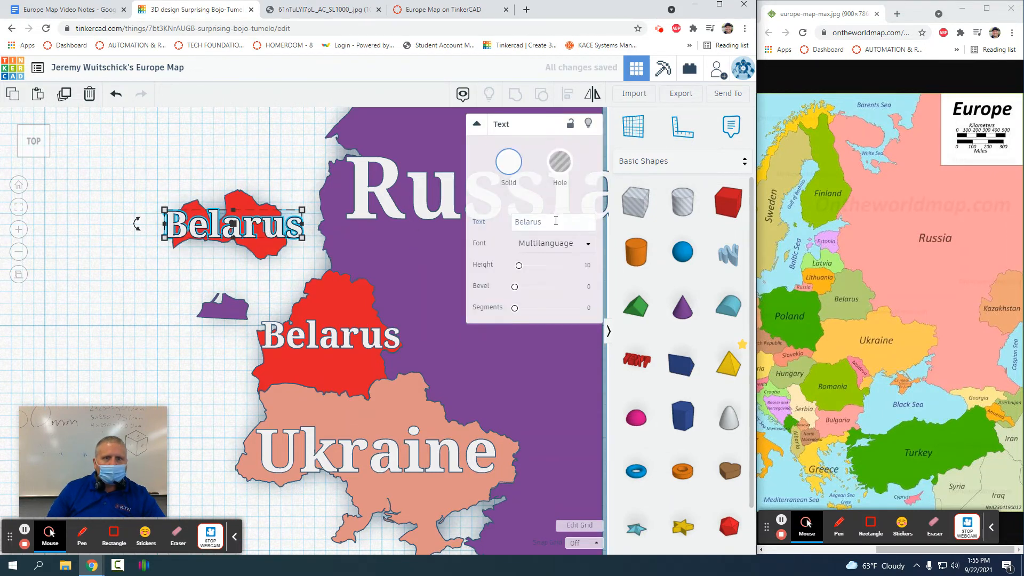
key(BackSpace)
key(BackSpace)
key(BackSpace)
key(BackSpace)
key(BackSpace)
key(BackSpace)
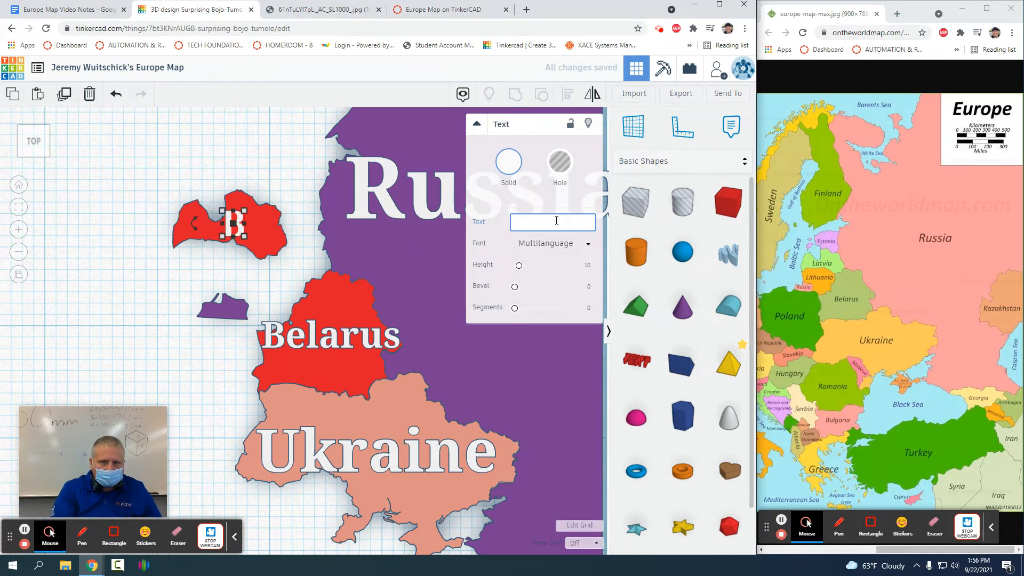
key(BackSpace)
text(Lat)
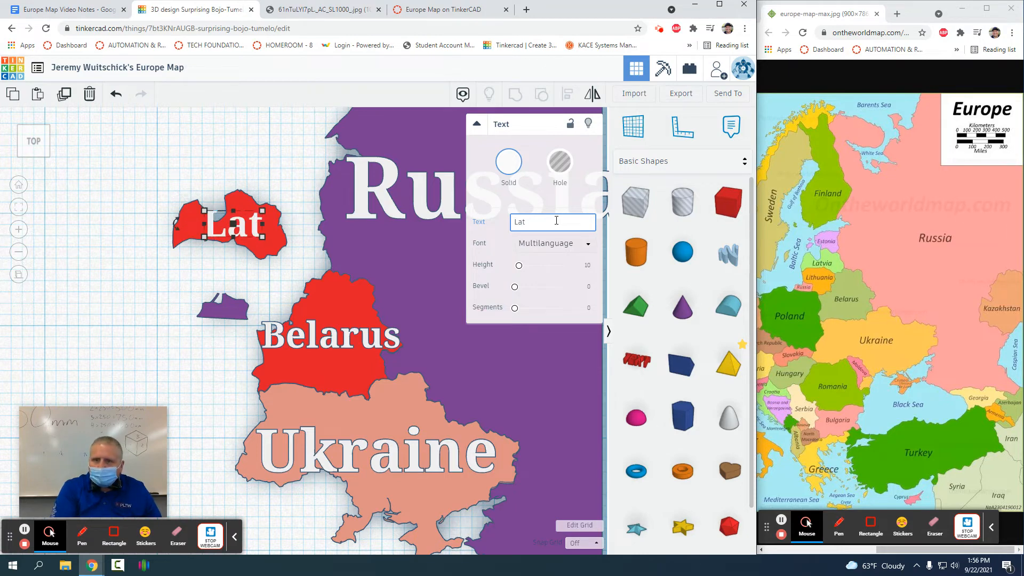
text(via)
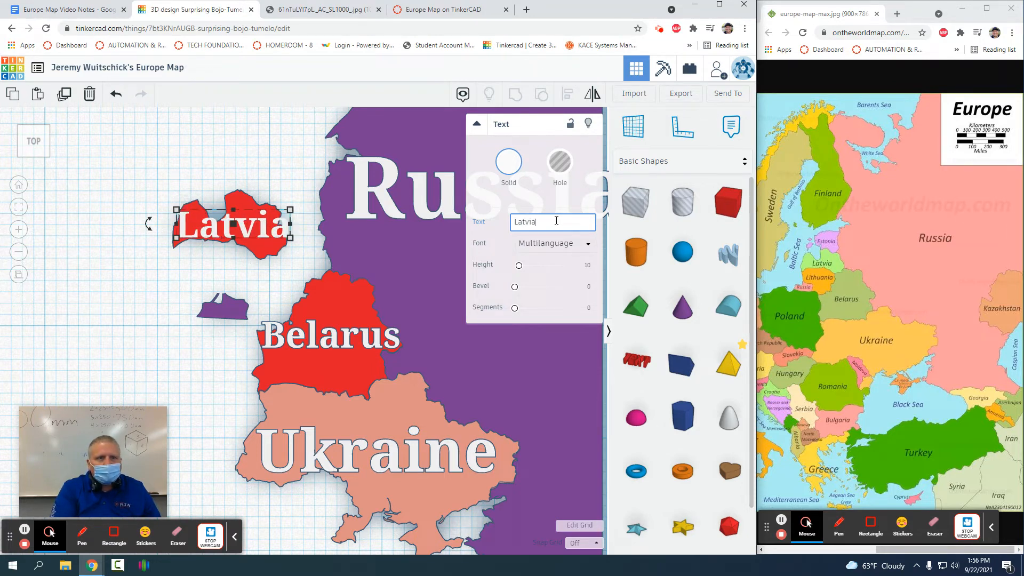
click(274, 169)
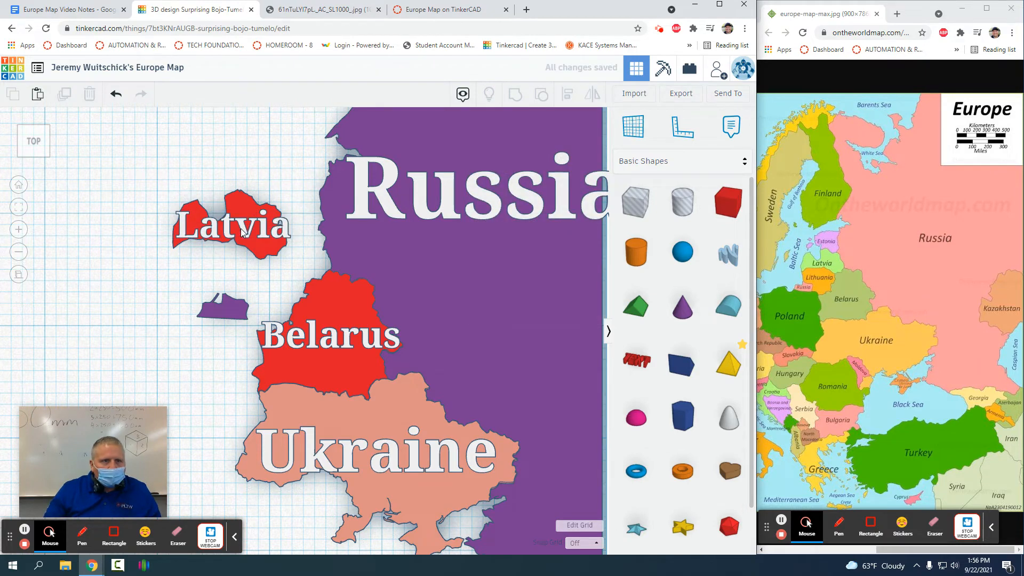
Step: Nudge the Latvia label slightly left and select Latvia with its label
click(242, 227)
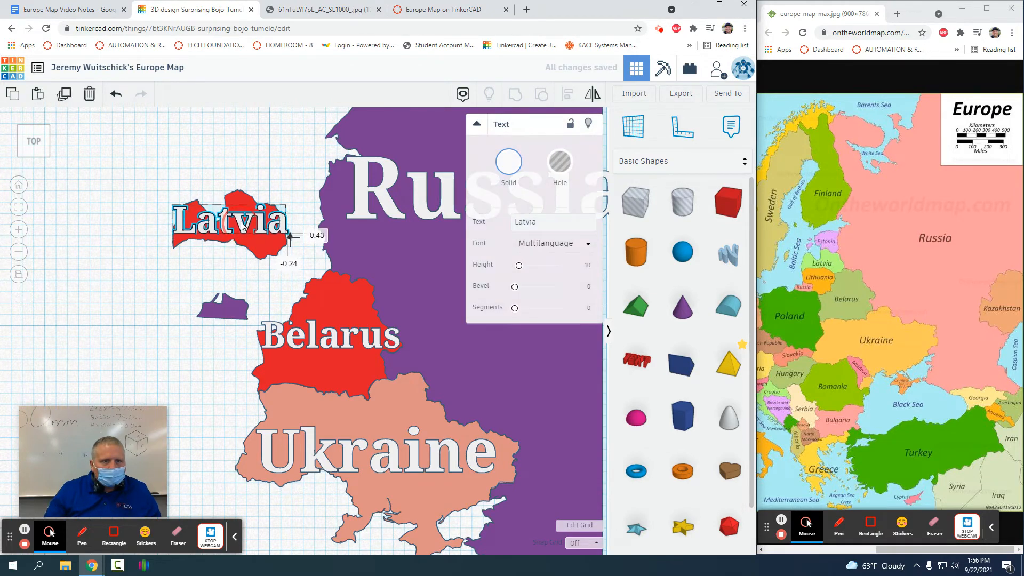
drag(241, 227, 236, 230)
drag(190, 162, 286, 280)
Step: Move Latvia beside Russia and Belarus and colour it peach
drag(235, 199, 280, 219)
click(281, 208)
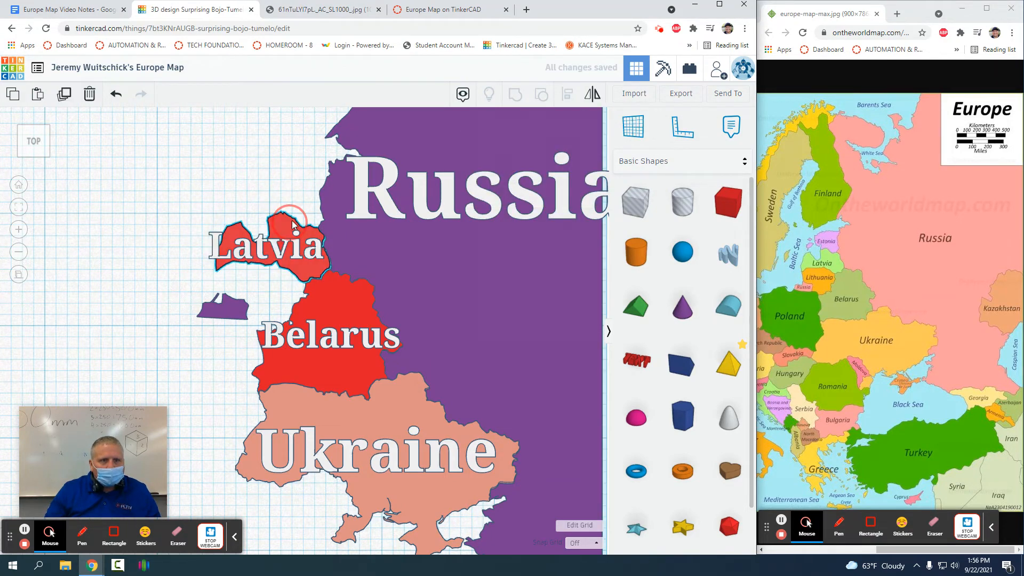
click(292, 219)
click(509, 161)
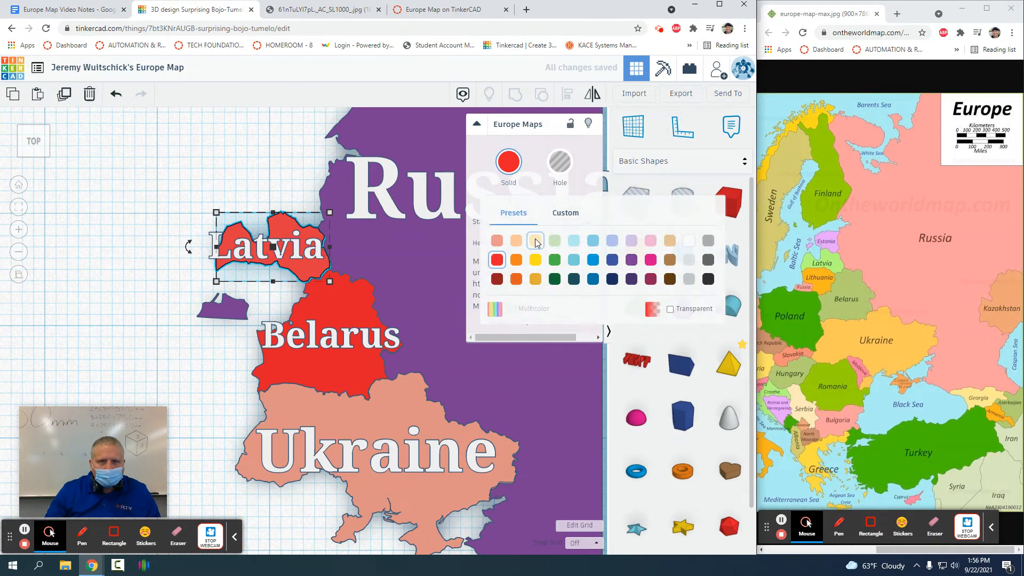
click(536, 241)
click(204, 167)
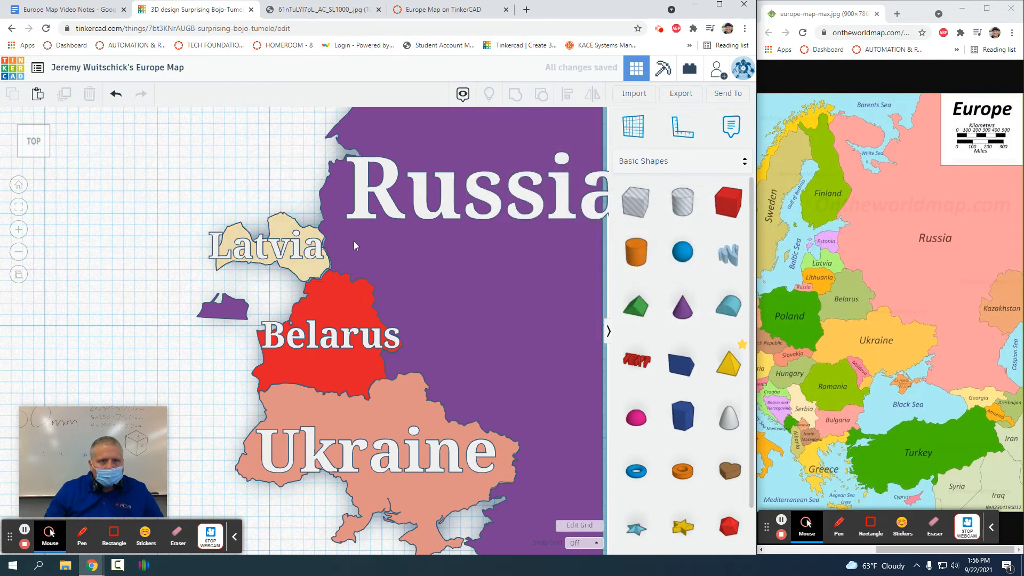
Step: Nudge the Latvia shape down and right to fit against its neighbours
scroll(353, 246, up, 4)
middle_drag(286, 160, 346, 255)
click(328, 252)
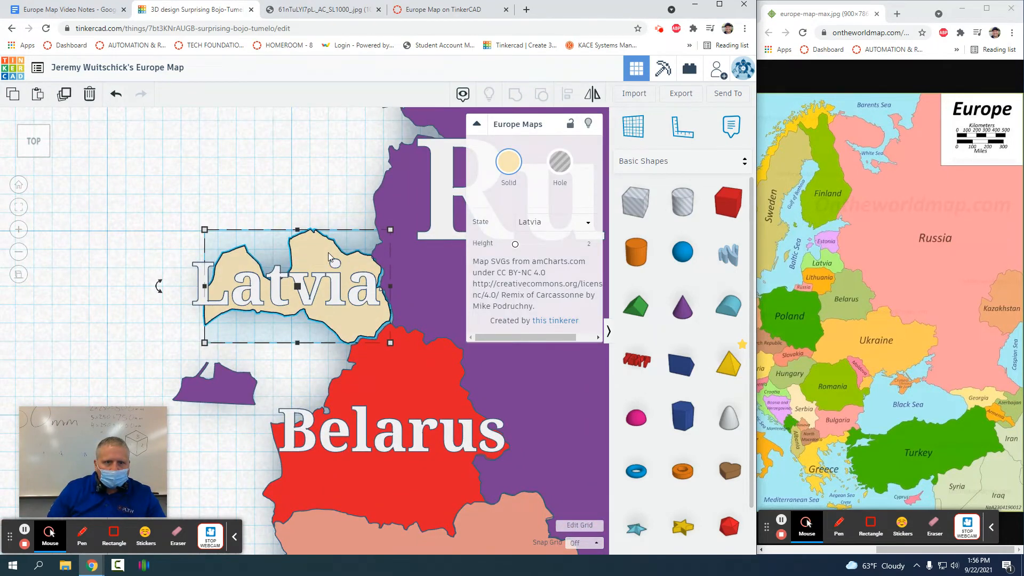
key(Down)
key(Down)
key(Down)
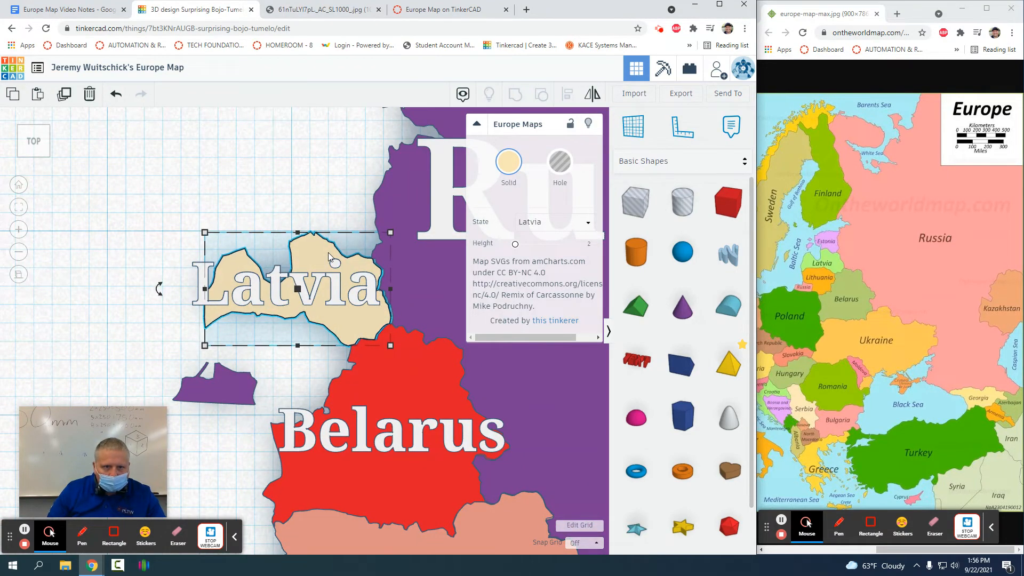
key(Right)
key(Right)
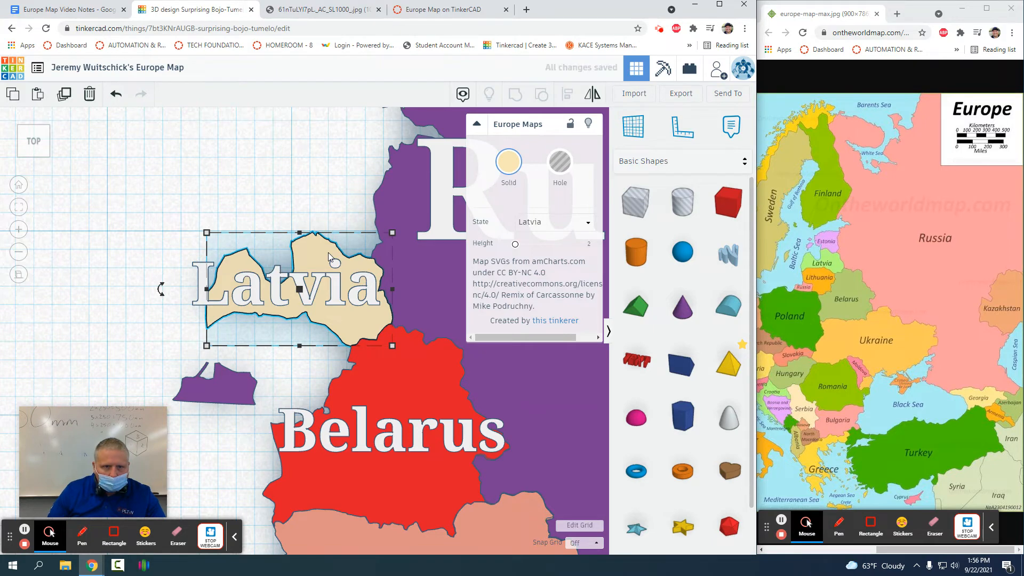
click(272, 170)
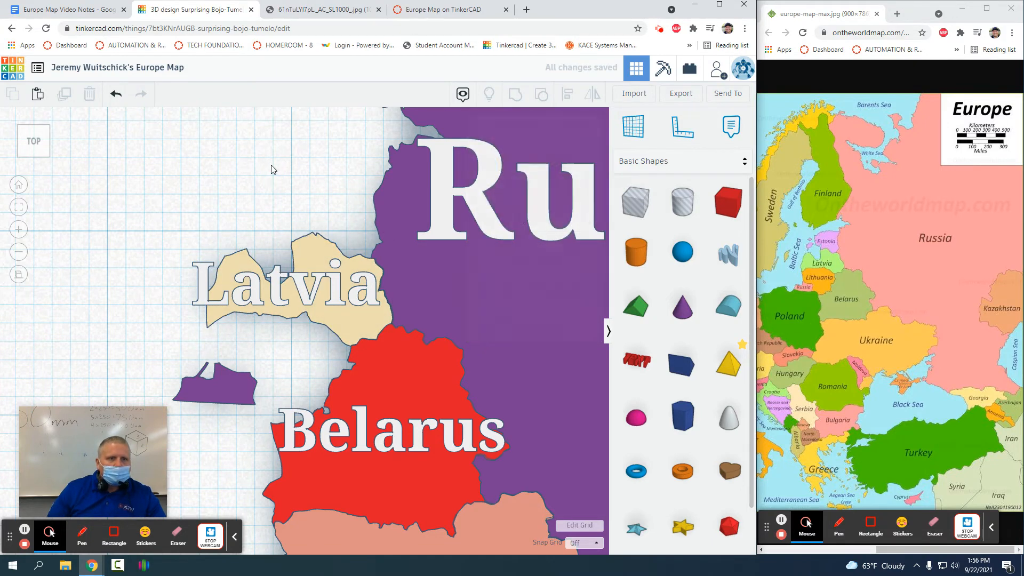
Step: Nudge the Latvia label right and down to centre it on the shape
click(261, 283)
key(Right)
key(Right)
key(Right)
key(Right)
key(Right)
key(Right)
key(Right)
key(Right)
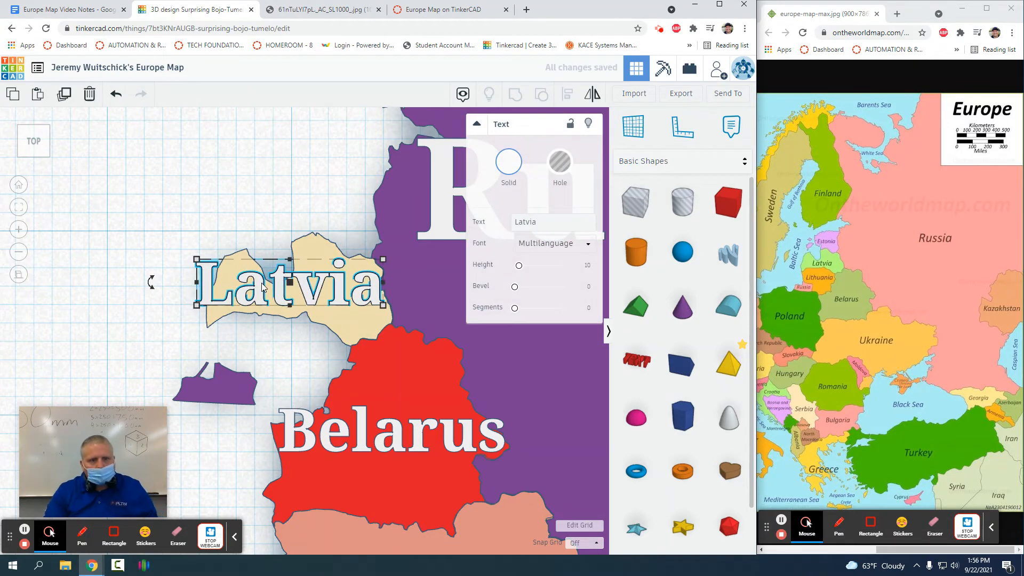
key(Down)
key(Down)
key(Down)
key(Down)
key(Down)
key(Right)
key(Right)
key(Right)
key(Right)
key(Right)
key(Right)
key(Right)
key(Right)
key(Right)
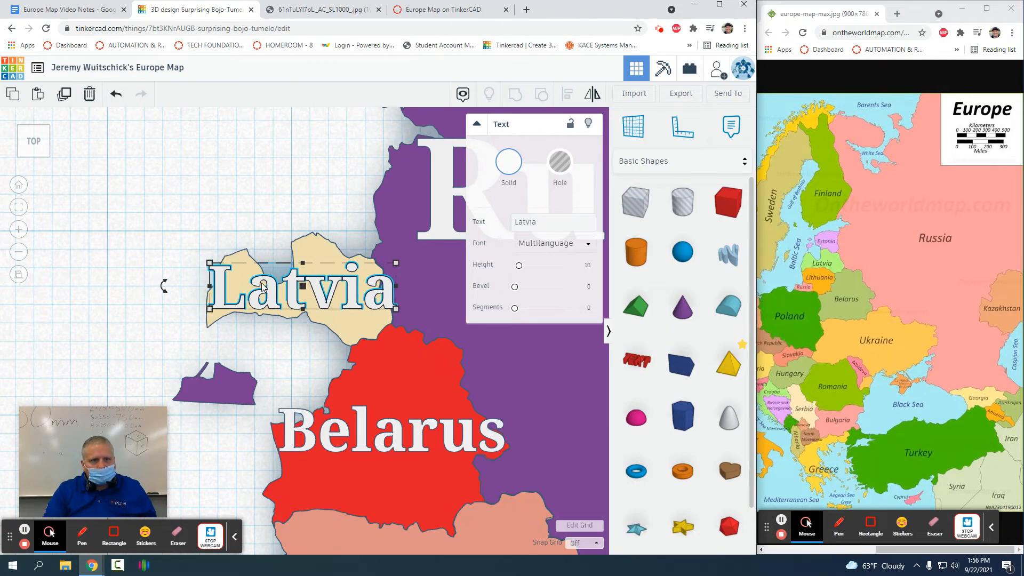
click(290, 176)
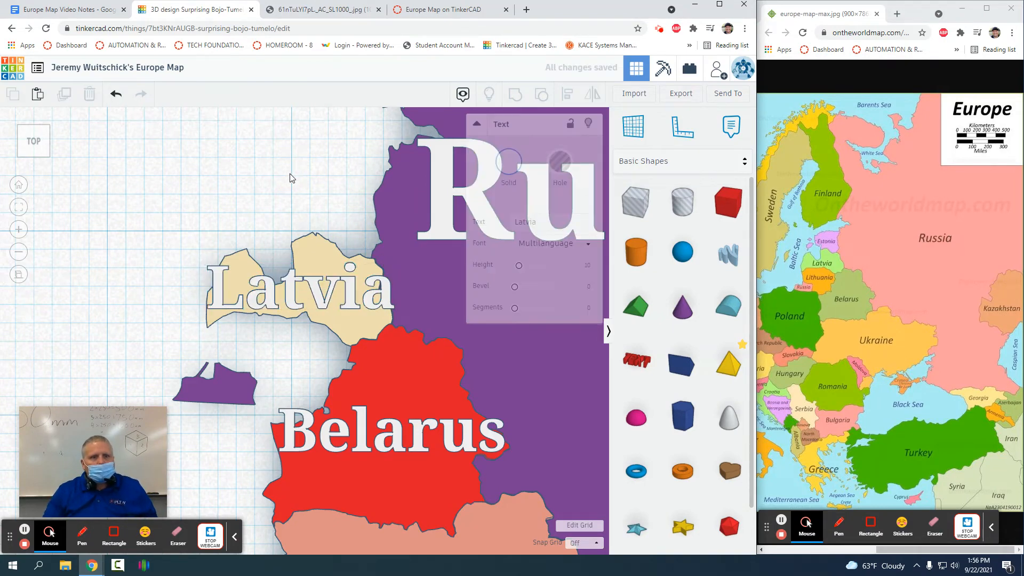
scroll(337, 220, down, 4)
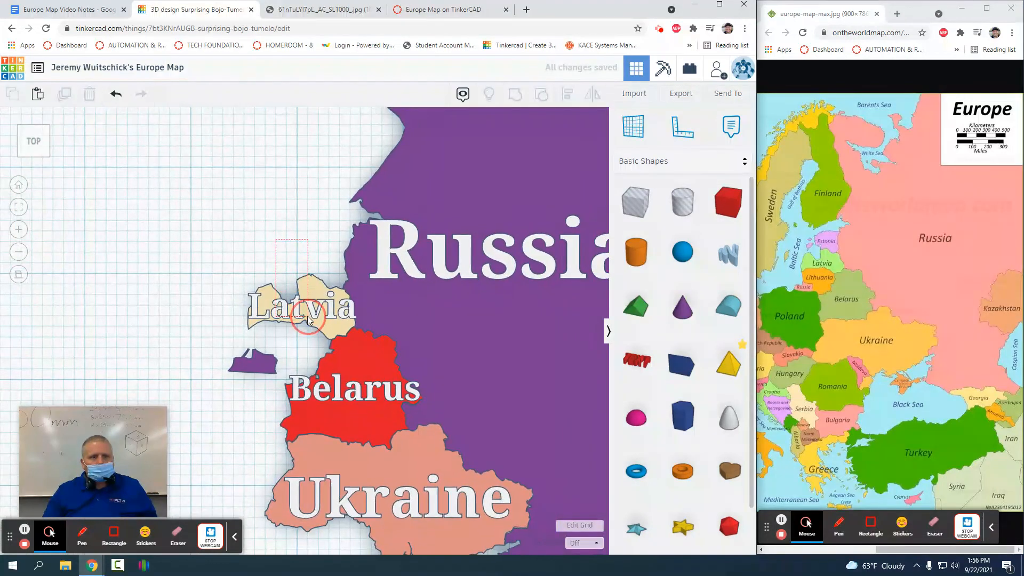
Step: Lock Latvia and Belarus together with their labels
drag(276, 239, 314, 333)
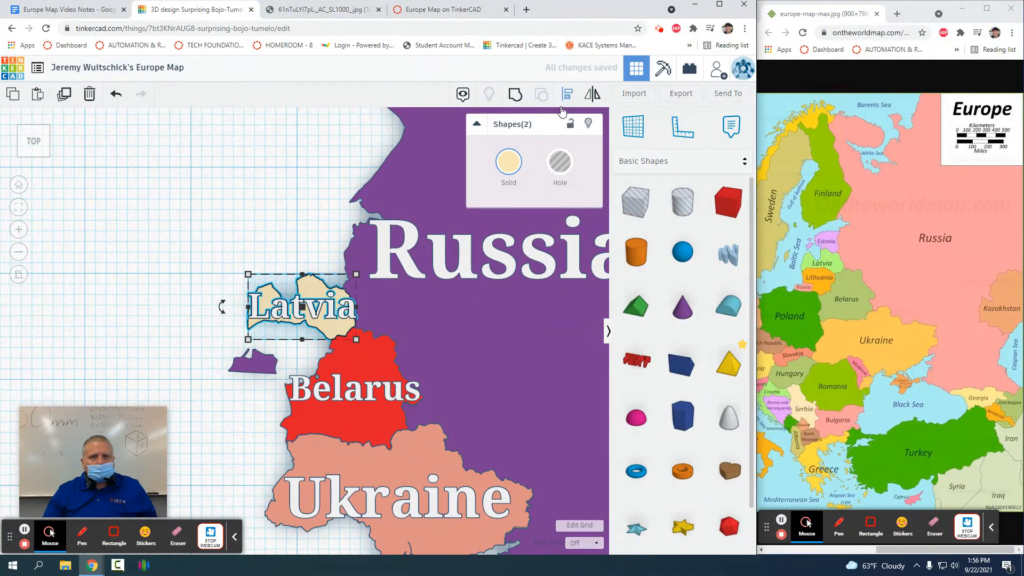
click(571, 124)
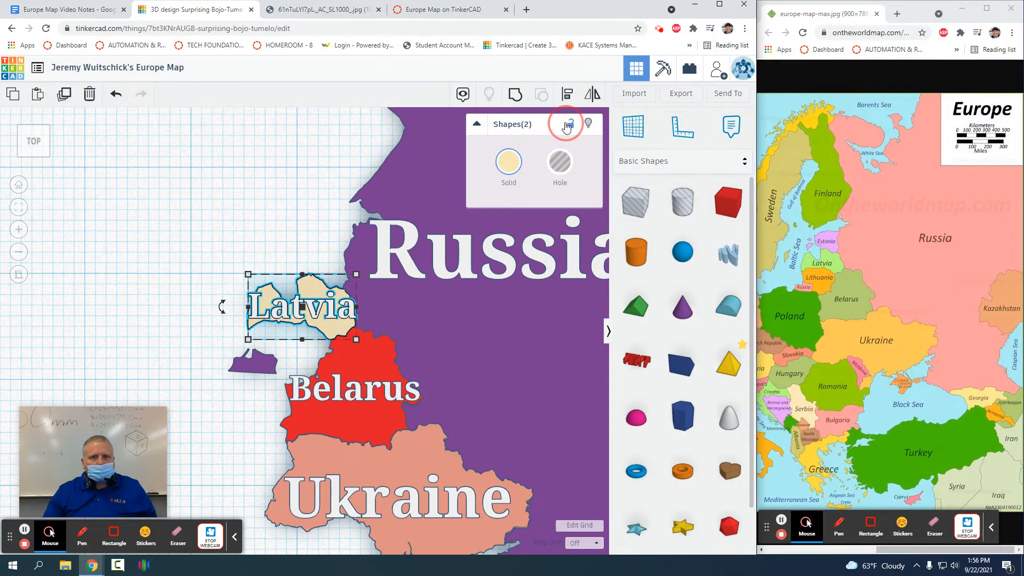
drag(307, 355, 334, 411)
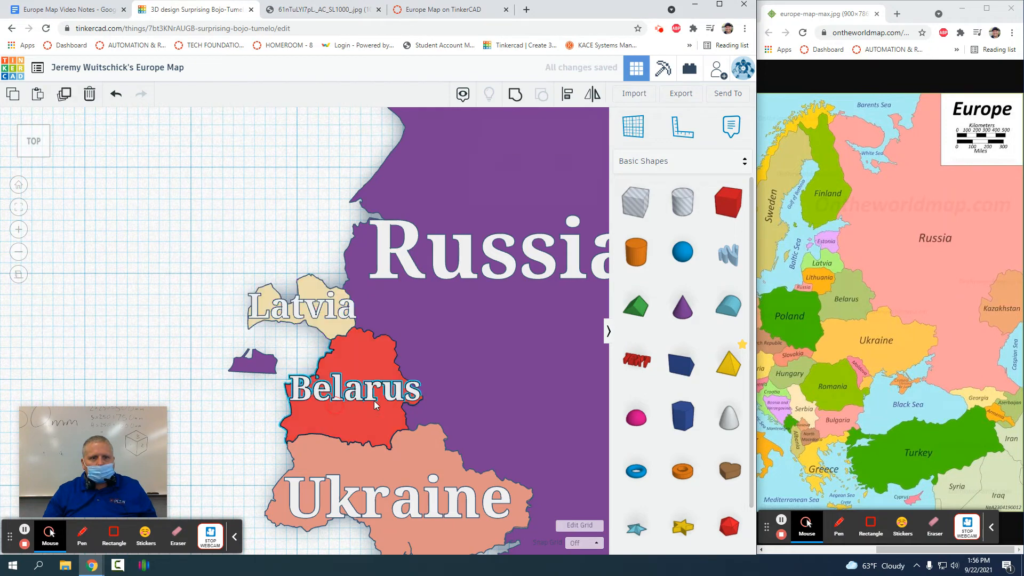
click(573, 126)
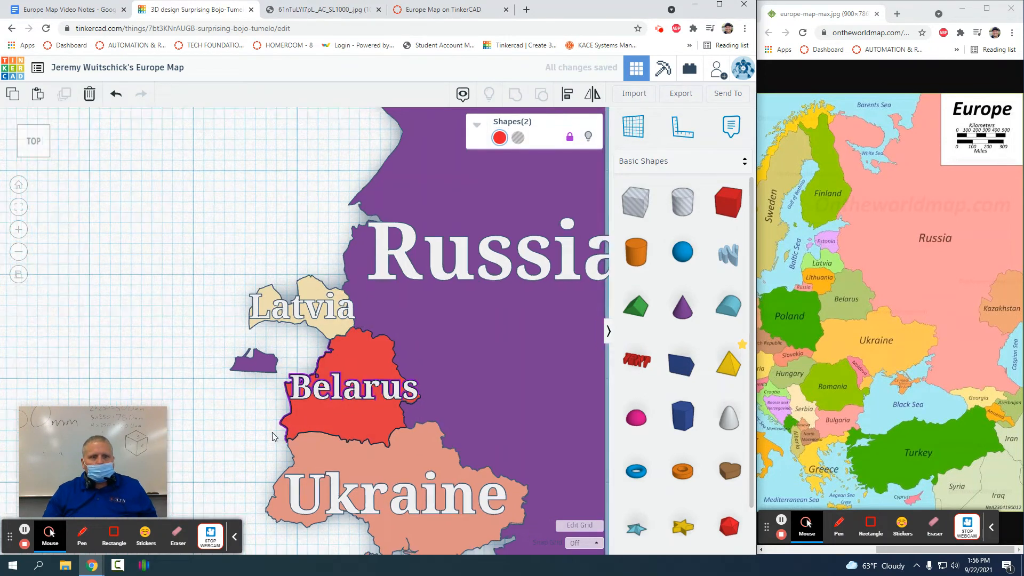
Step: Select the Ukraine and Russia pieces in turn, then clear the selection
scroll(308, 330, down, 3)
click(352, 475)
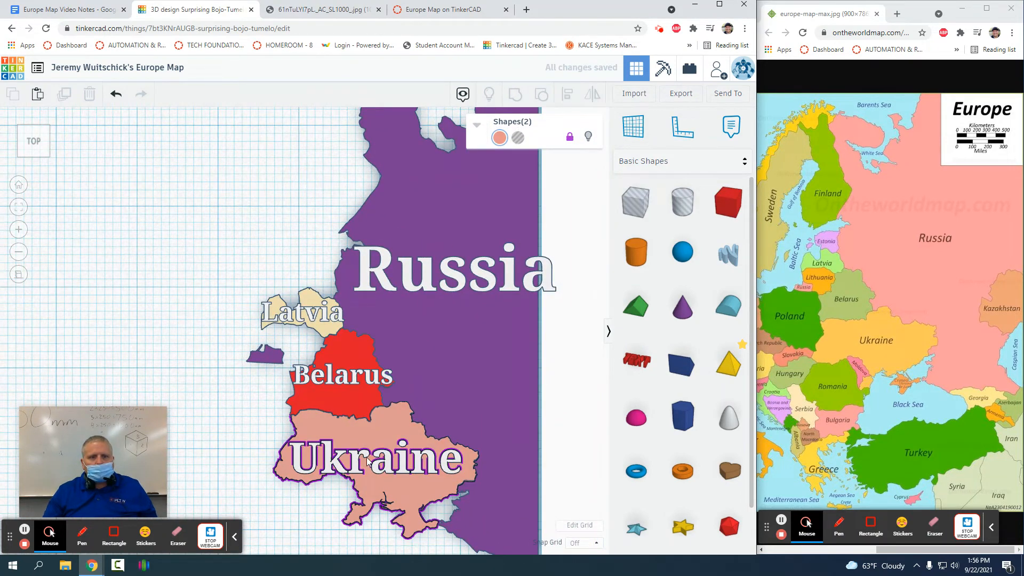
click(457, 277)
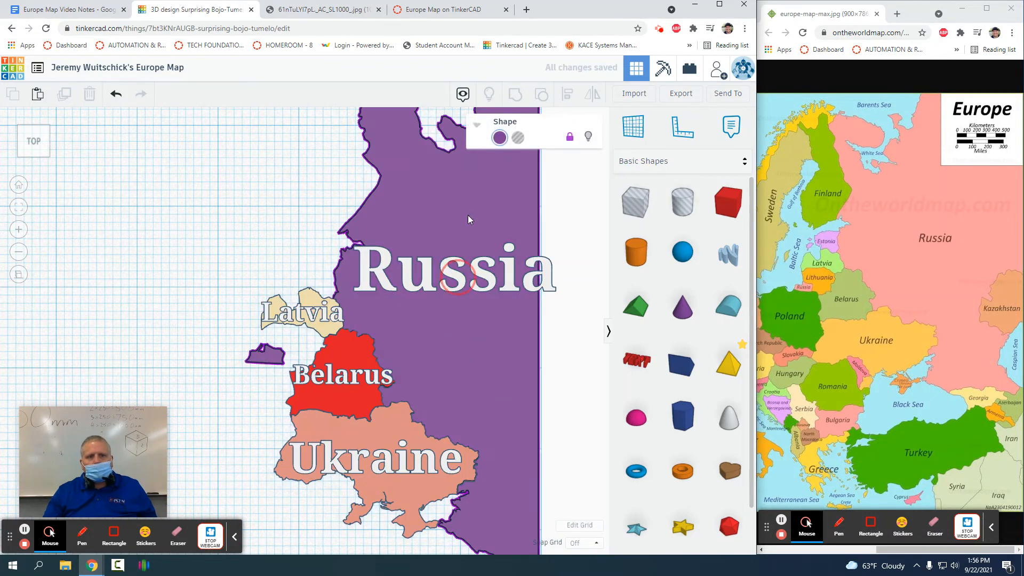
click(283, 239)
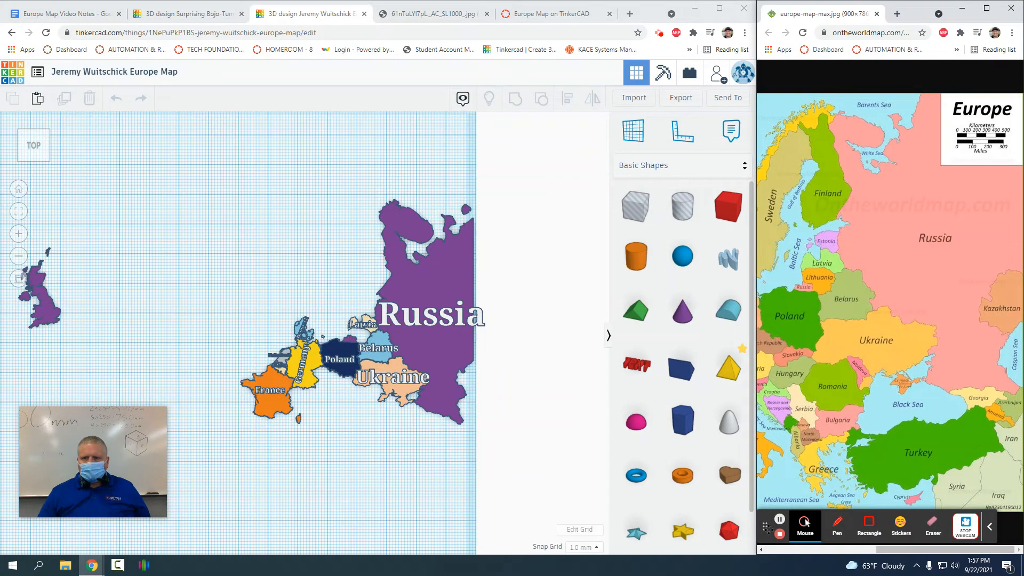
Step: Drag the purple United Kingdom shape onto the Europe map, beside France
scroll(392, 363, up, 3)
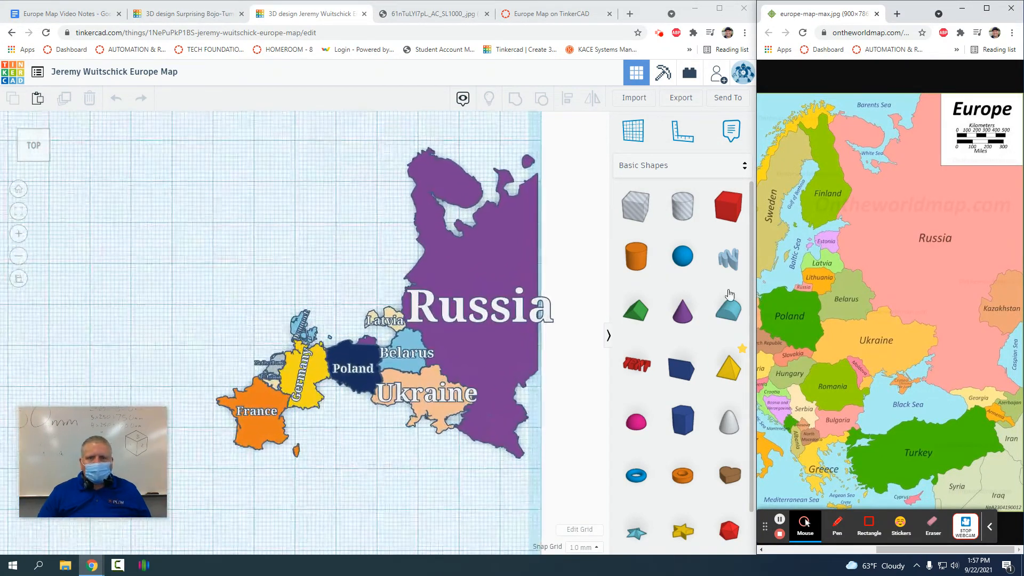
scroll(782, 267, left, 4)
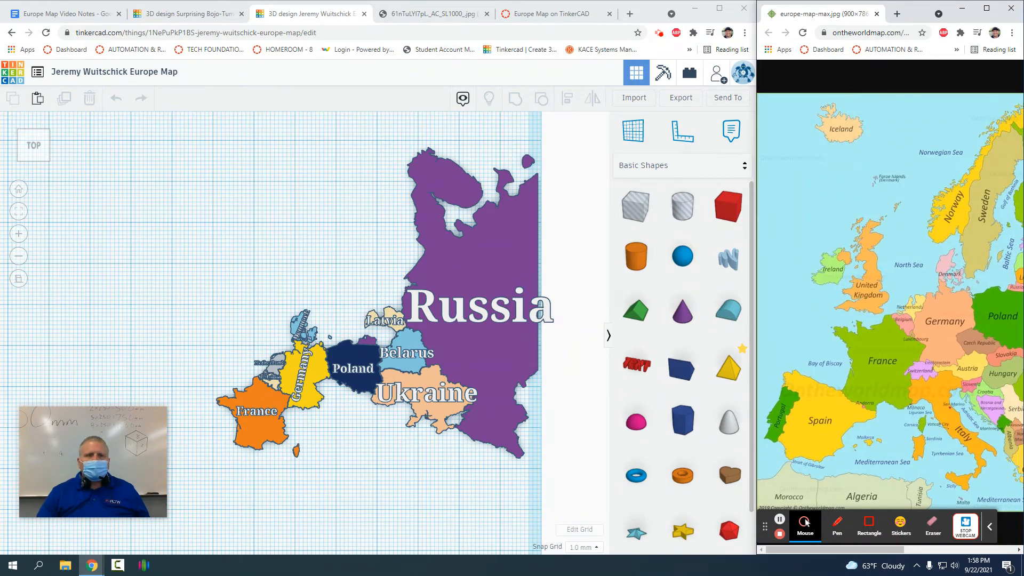
scroll(28, 313, down, 3)
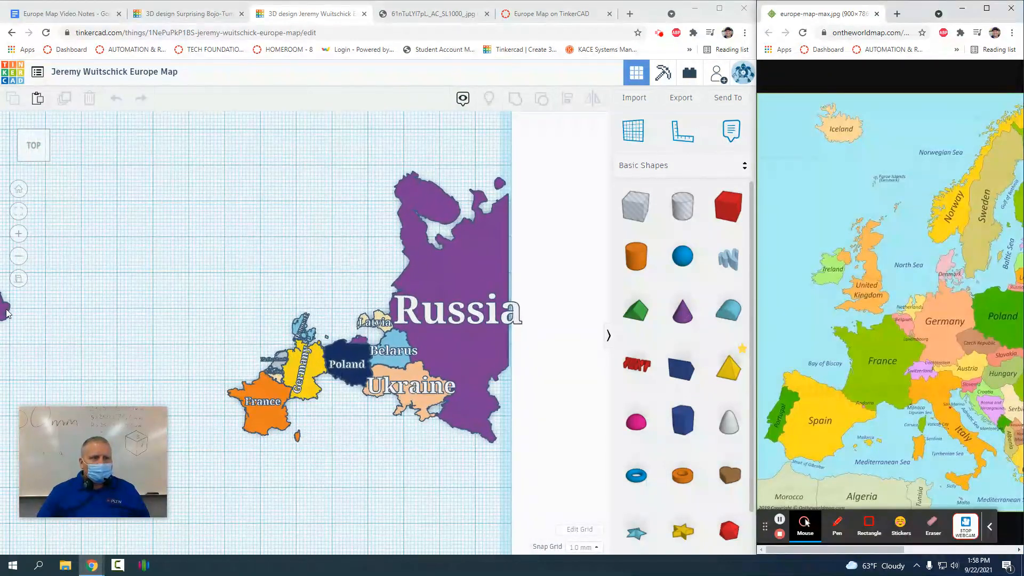
drag(7, 314, 247, 302)
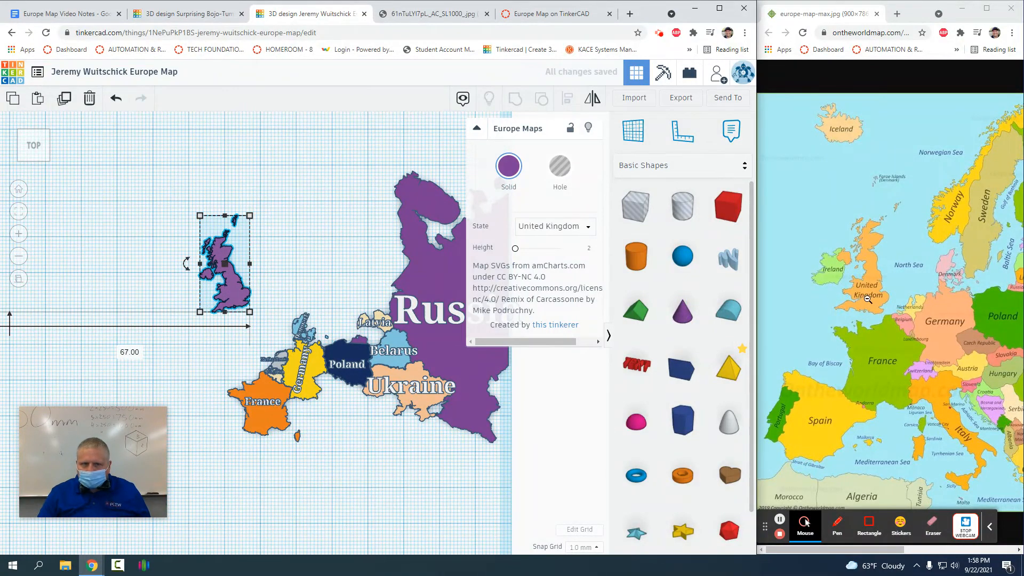
scroll(291, 271, up, 4)
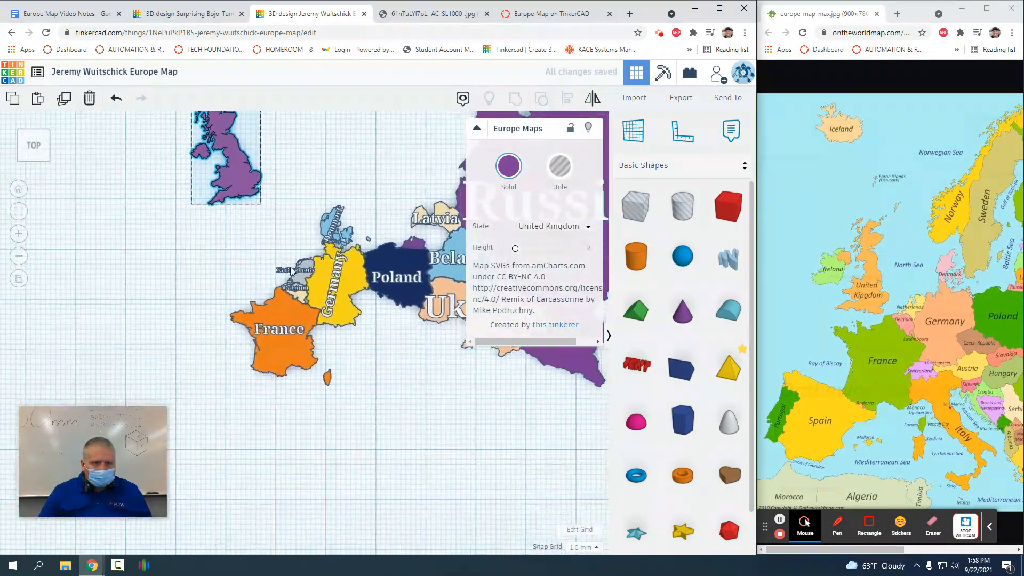
middle_drag(290, 271, 277, 282)
click(223, 213)
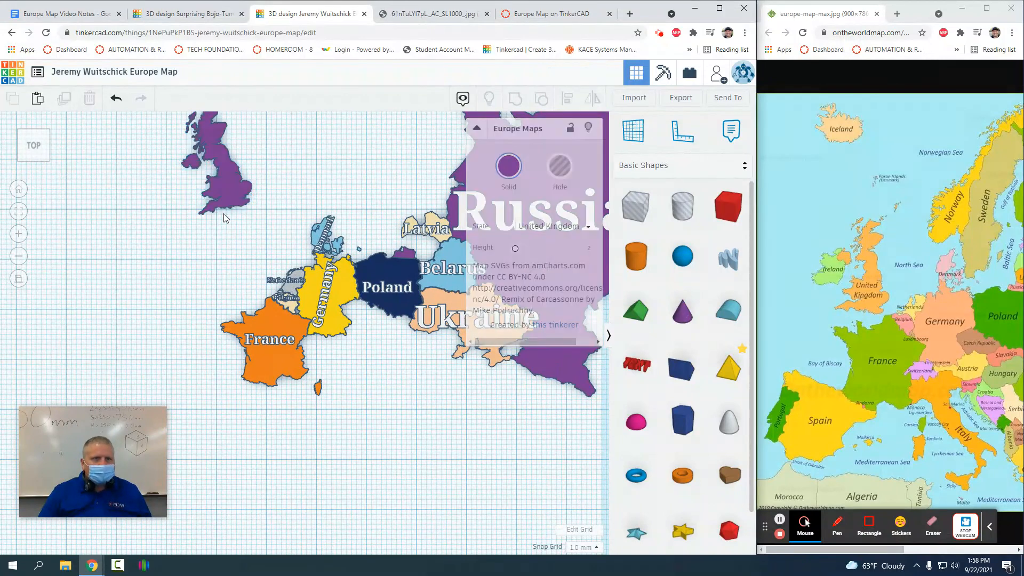
drag(233, 199, 249, 308)
Step: Turn Snap Grid off
click(585, 547)
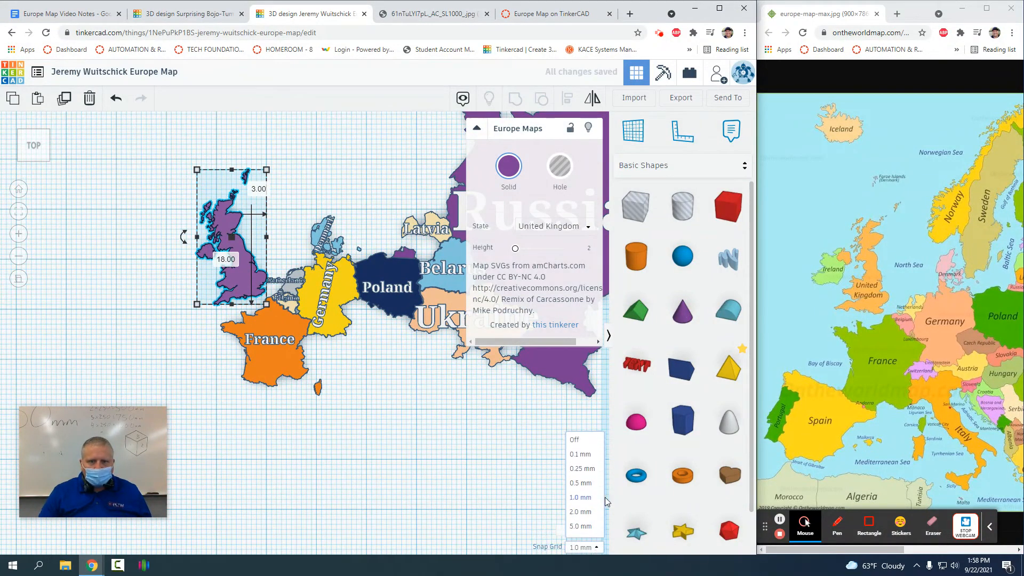
click(570, 435)
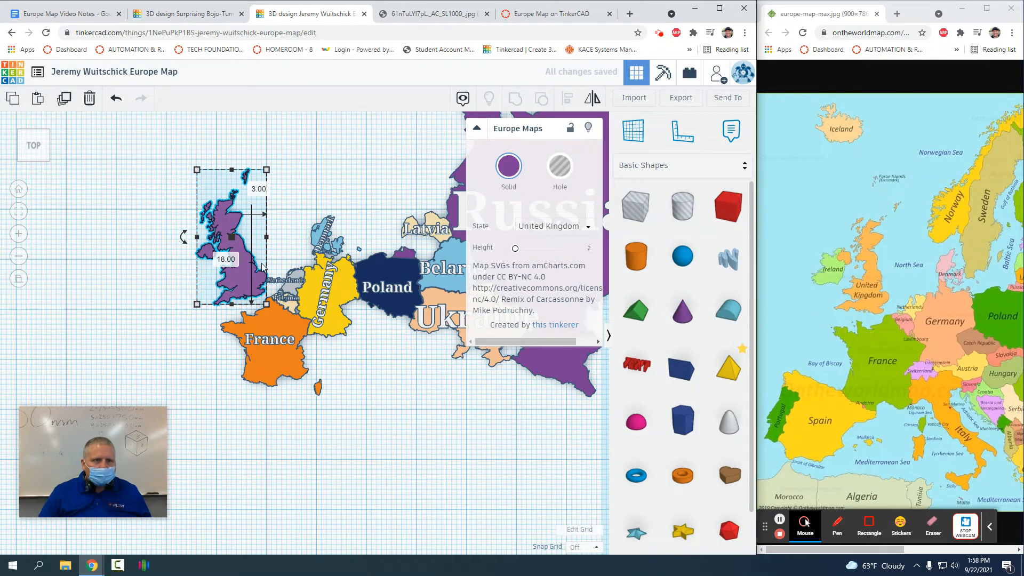
click(287, 207)
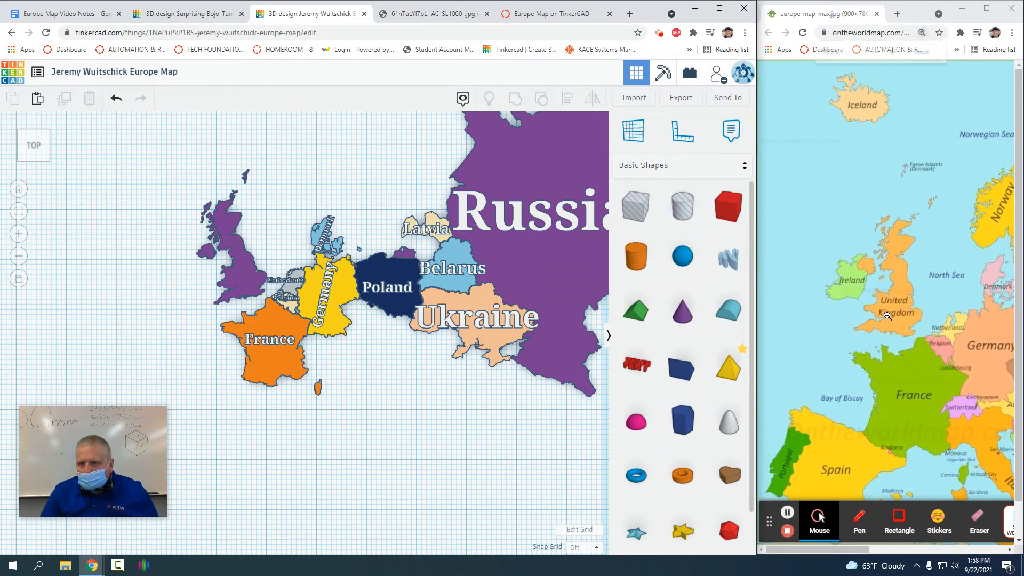
Step: Nudge the United Kingdom shape slightly left, west of the mainland
ctrl+scroll(883, 316, up, 2)
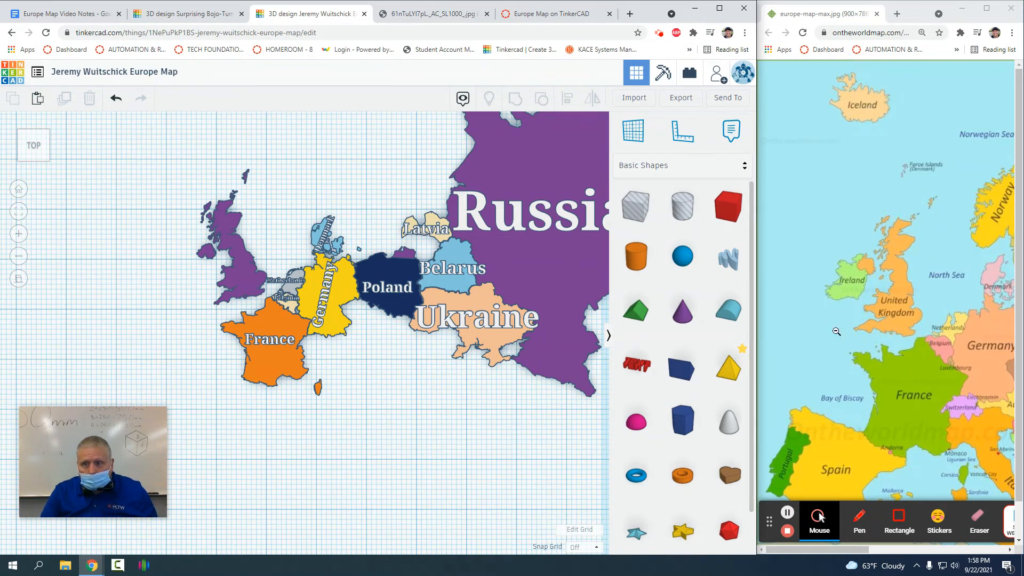
mouse_move(255, 280)
mouse_down()
mouse_move(218, 293)
mouse_move(248, 292)
mouse_up()
click(208, 325)
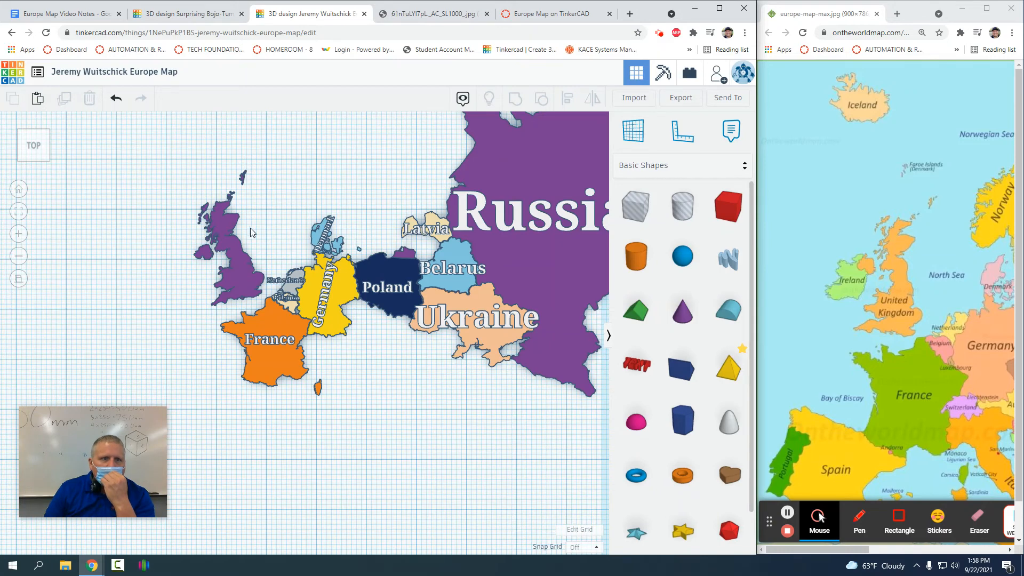
Step: Check the UK placement against the reference map, then go to the Europe Map Video Notes document
click(226, 231)
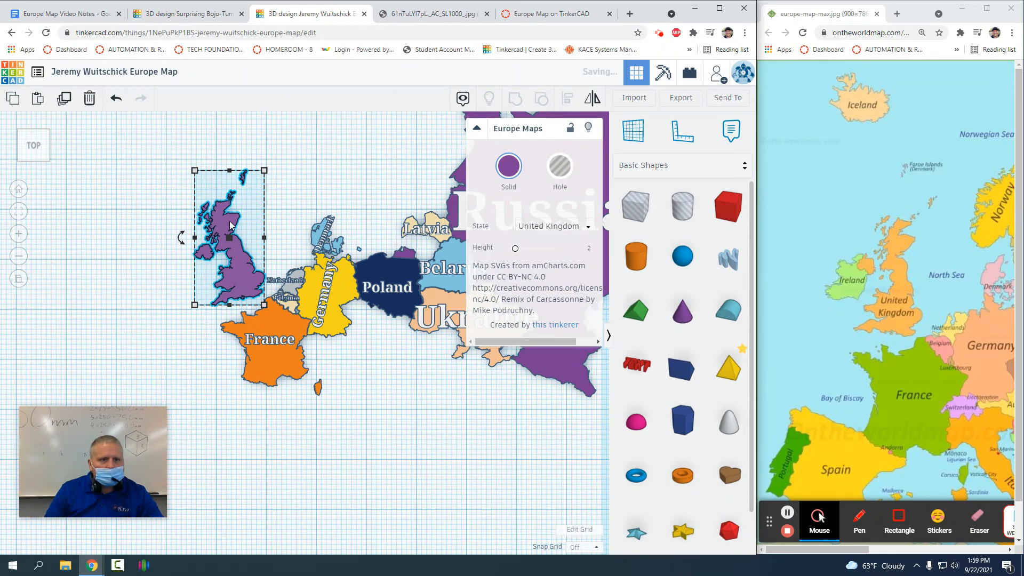
click(331, 156)
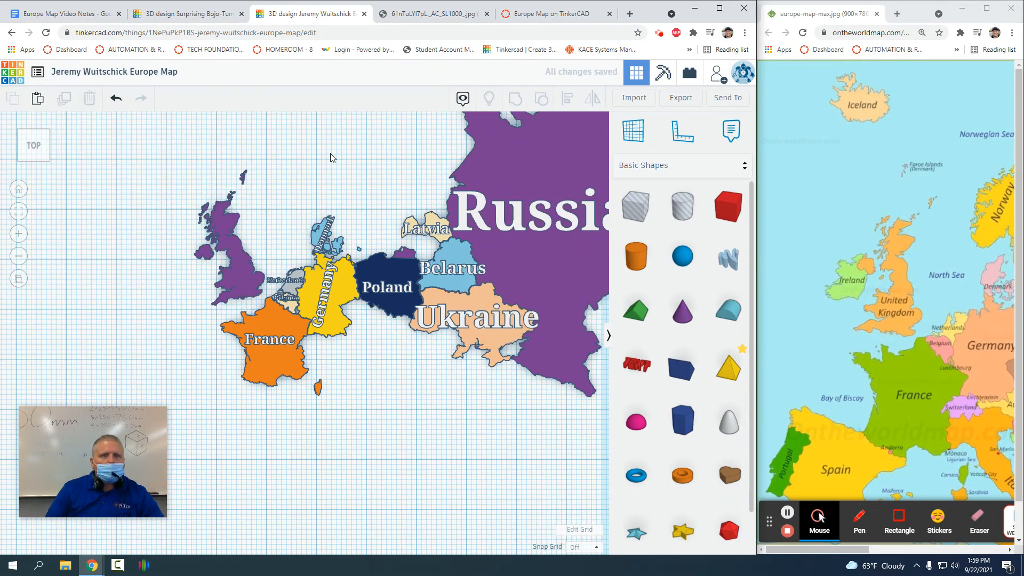
click(236, 270)
click(334, 191)
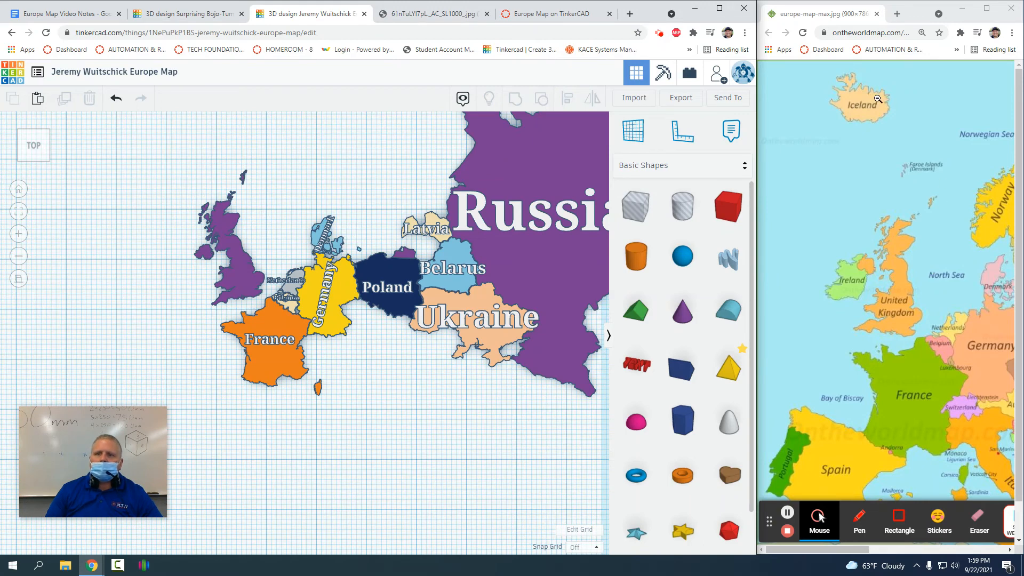
middle_drag(943, 182, 803, 200)
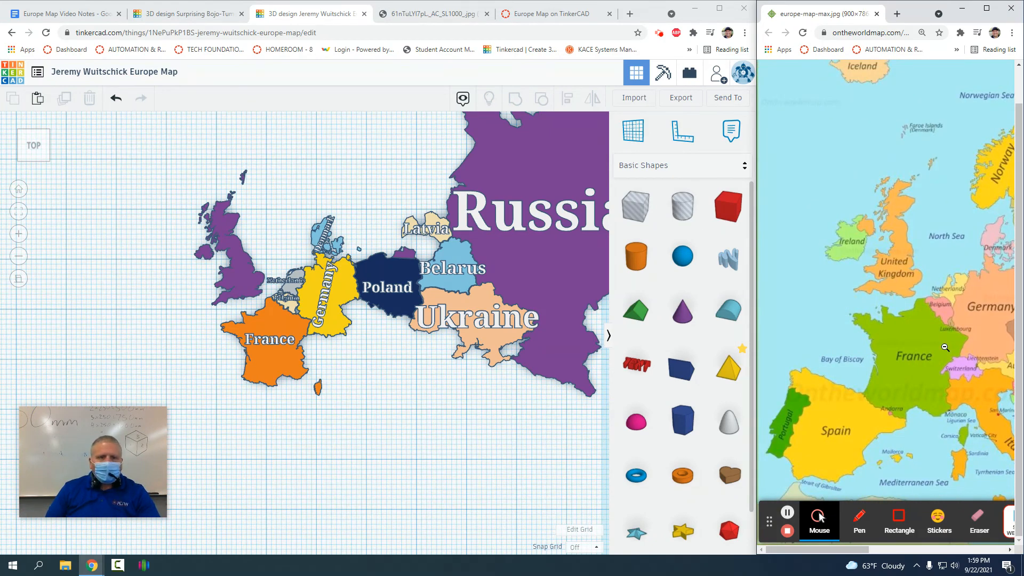
click(79, 16)
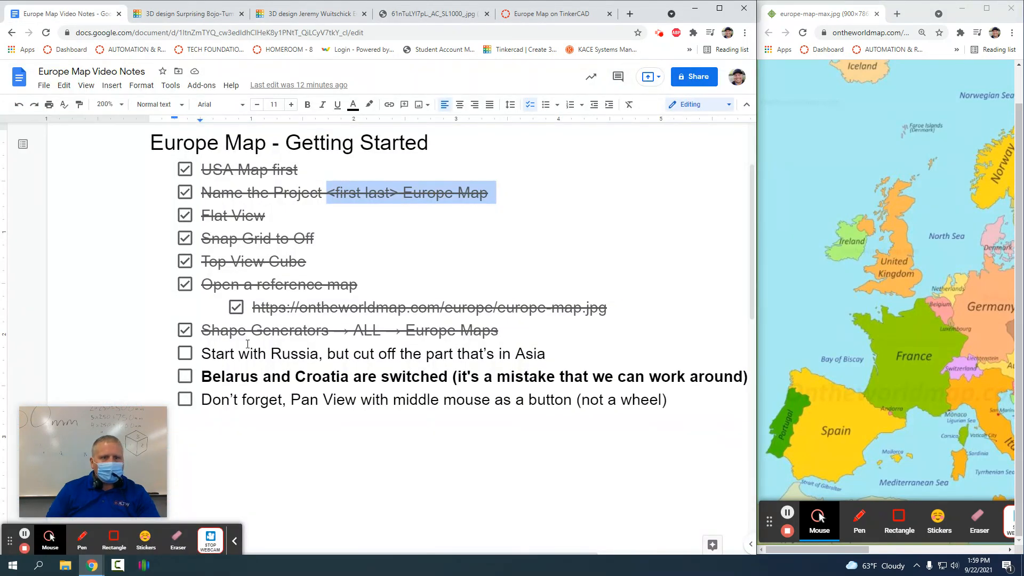
Step: Tick the 'Start with Russia' and 'Belarus and Croatia are switched' checklist items
click(184, 353)
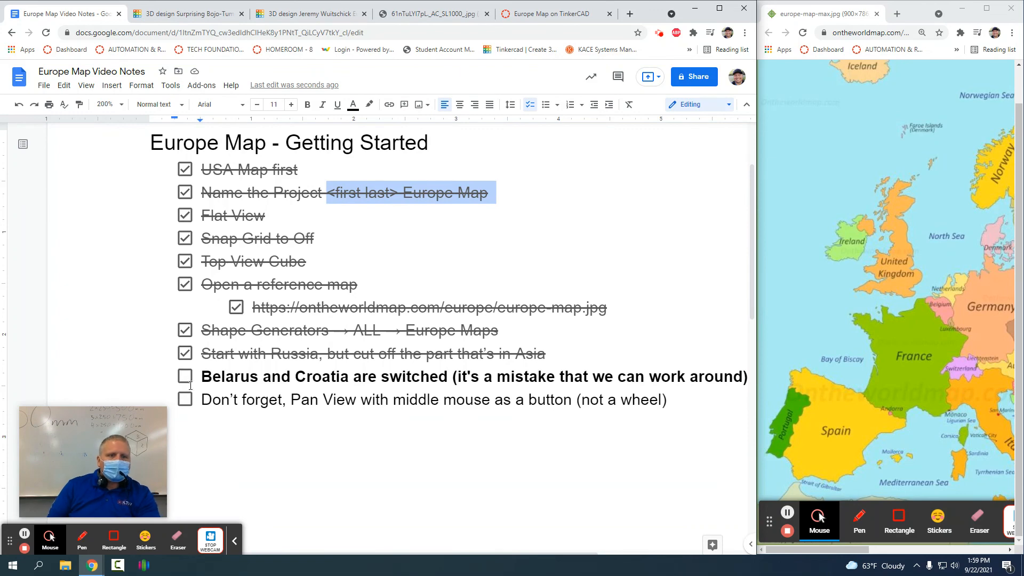
click(184, 377)
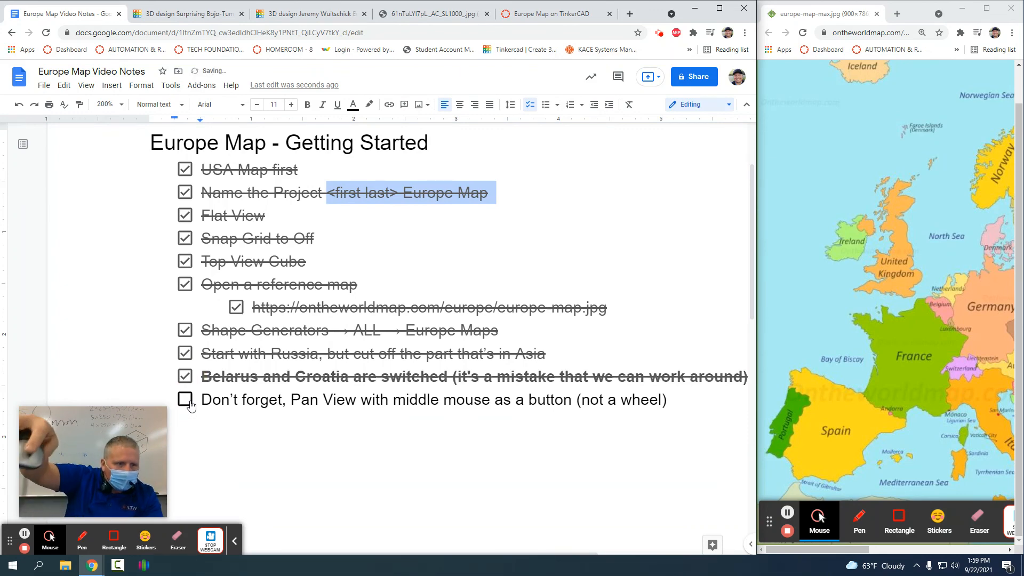
scroll(191, 406, down, 1)
scroll(191, 406, up, 2)
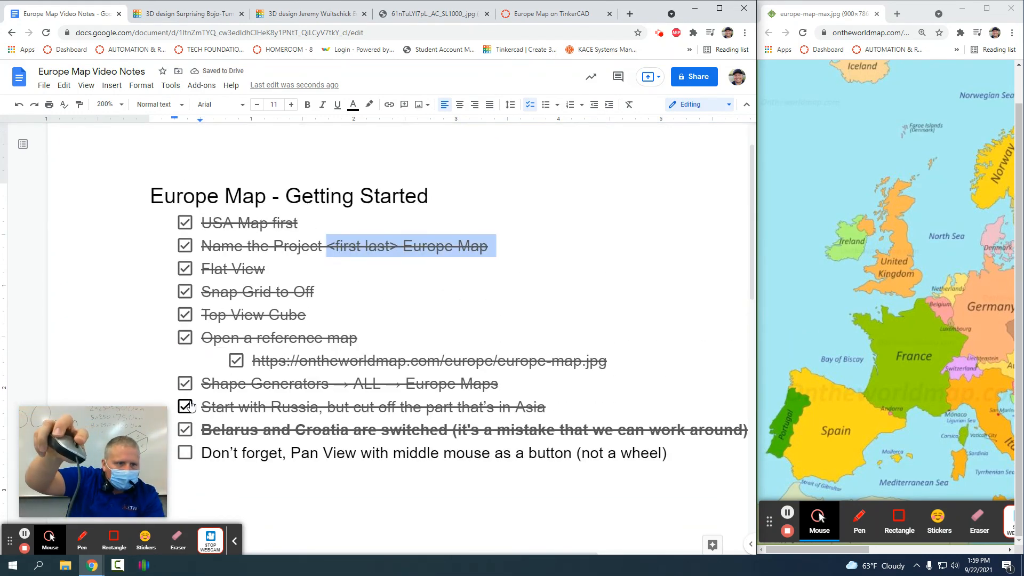
middle_click(190, 401)
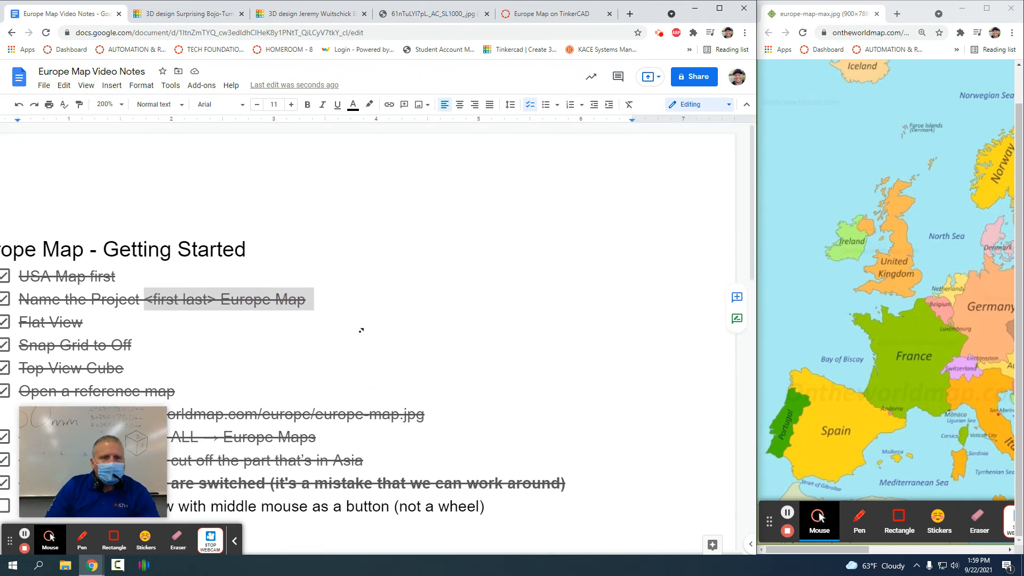
middle_click(336, 350)
middle_click(256, 390)
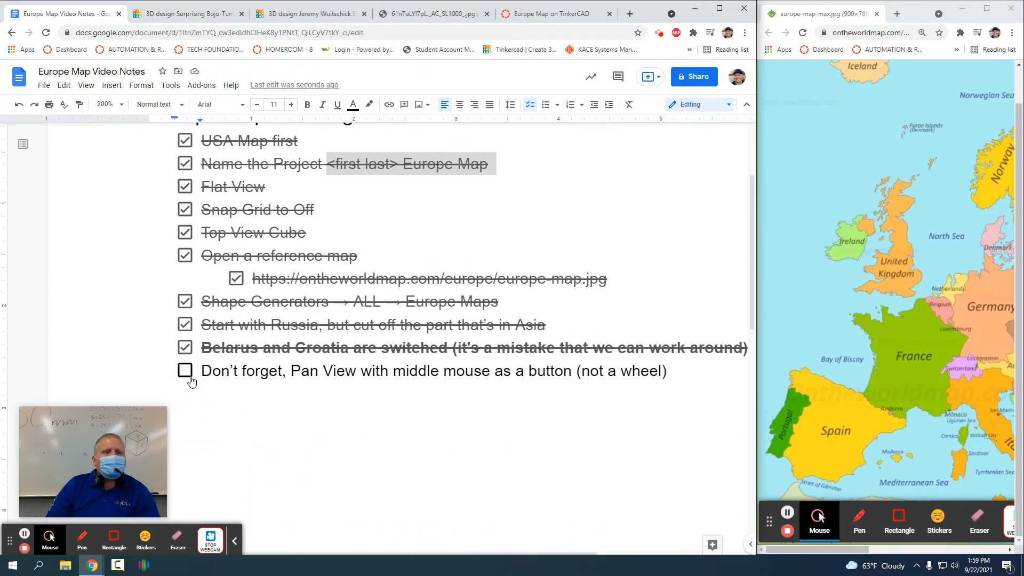